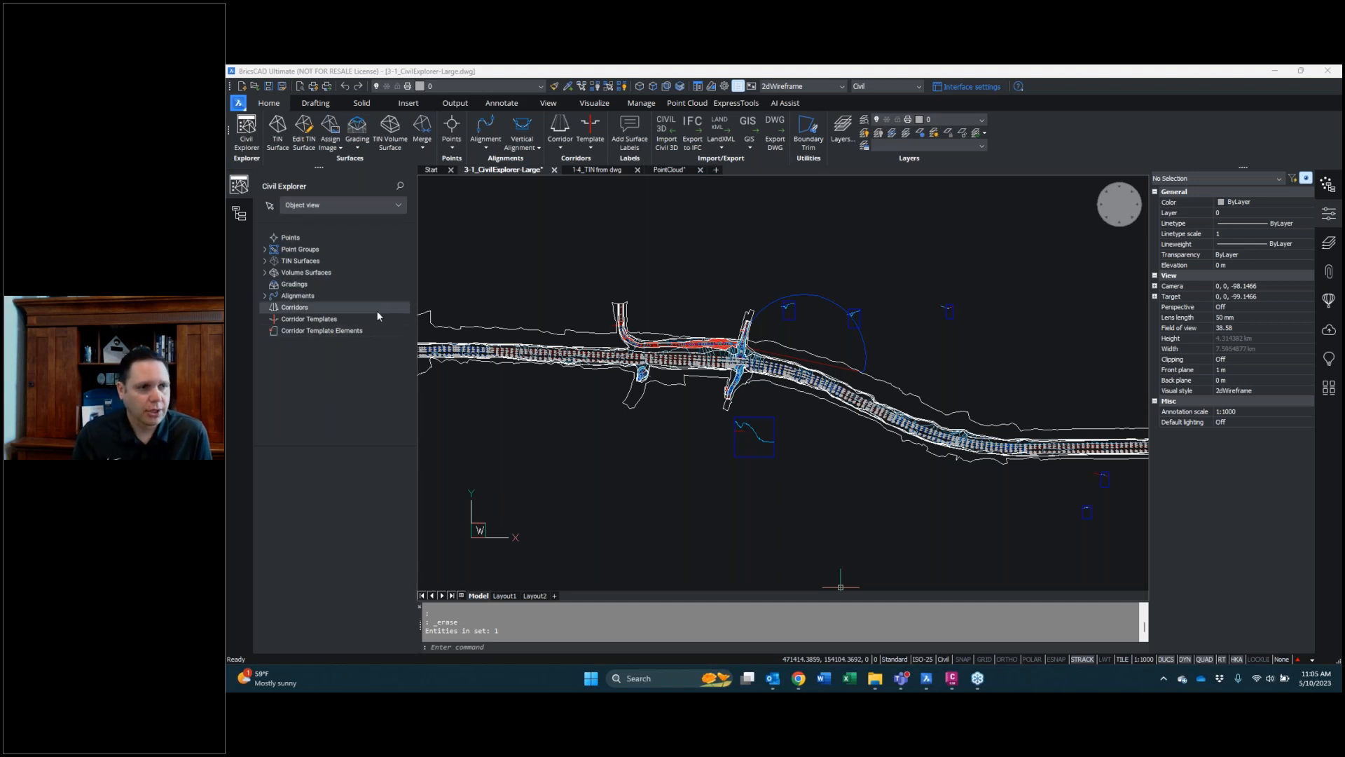
Zoom to the _Hessen Road Datum Surface from the list of TIN surfaces
{"action": "left_click", "coordinate": [265, 261]}
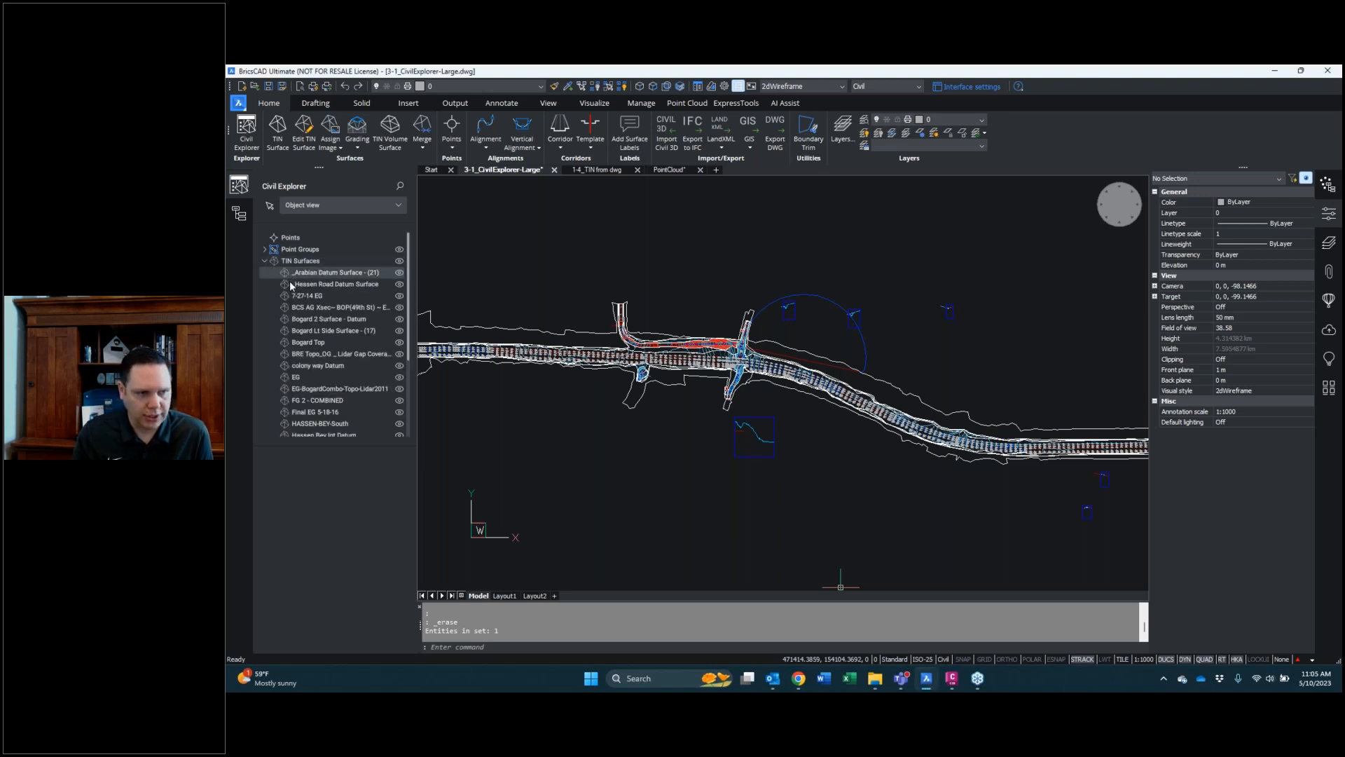
{"action": "left_click", "coordinate": [335, 285]}
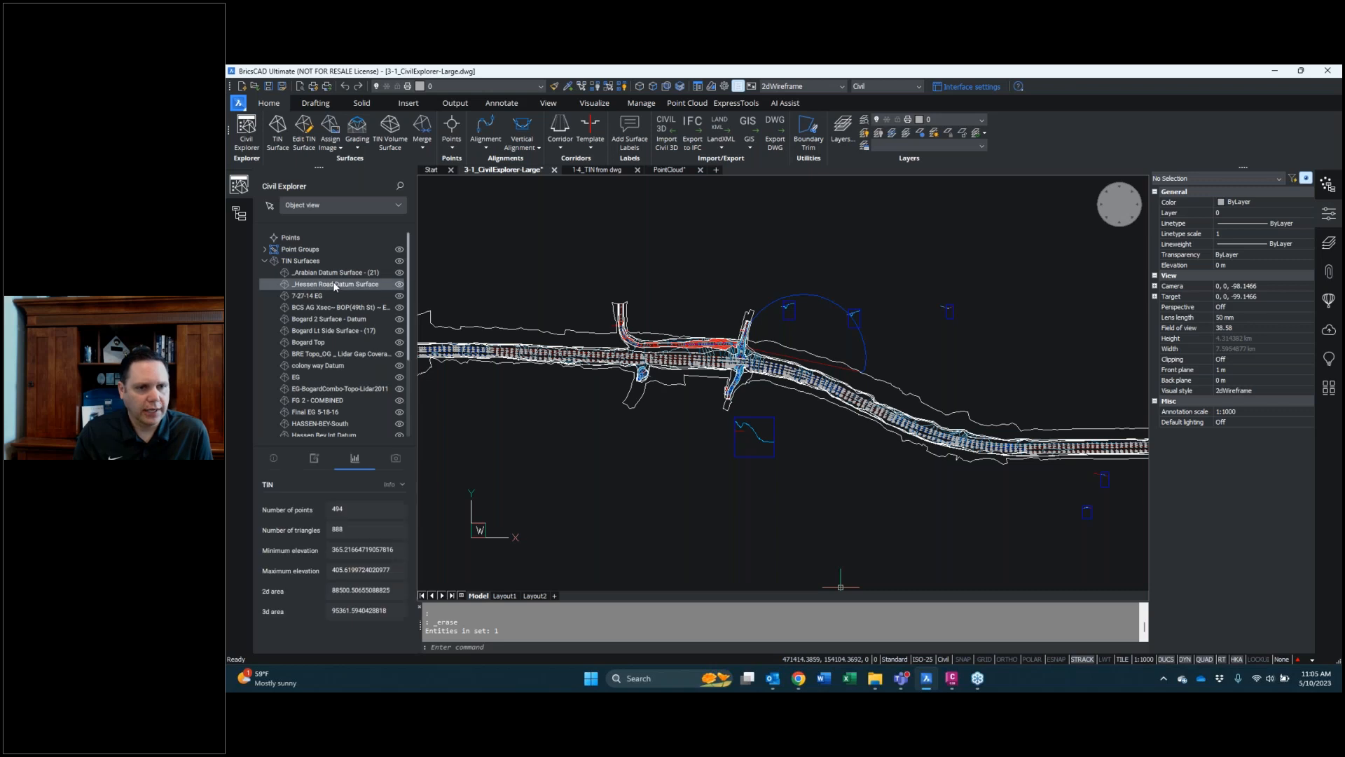
{"action": "right_click", "coordinate": [335, 285]}
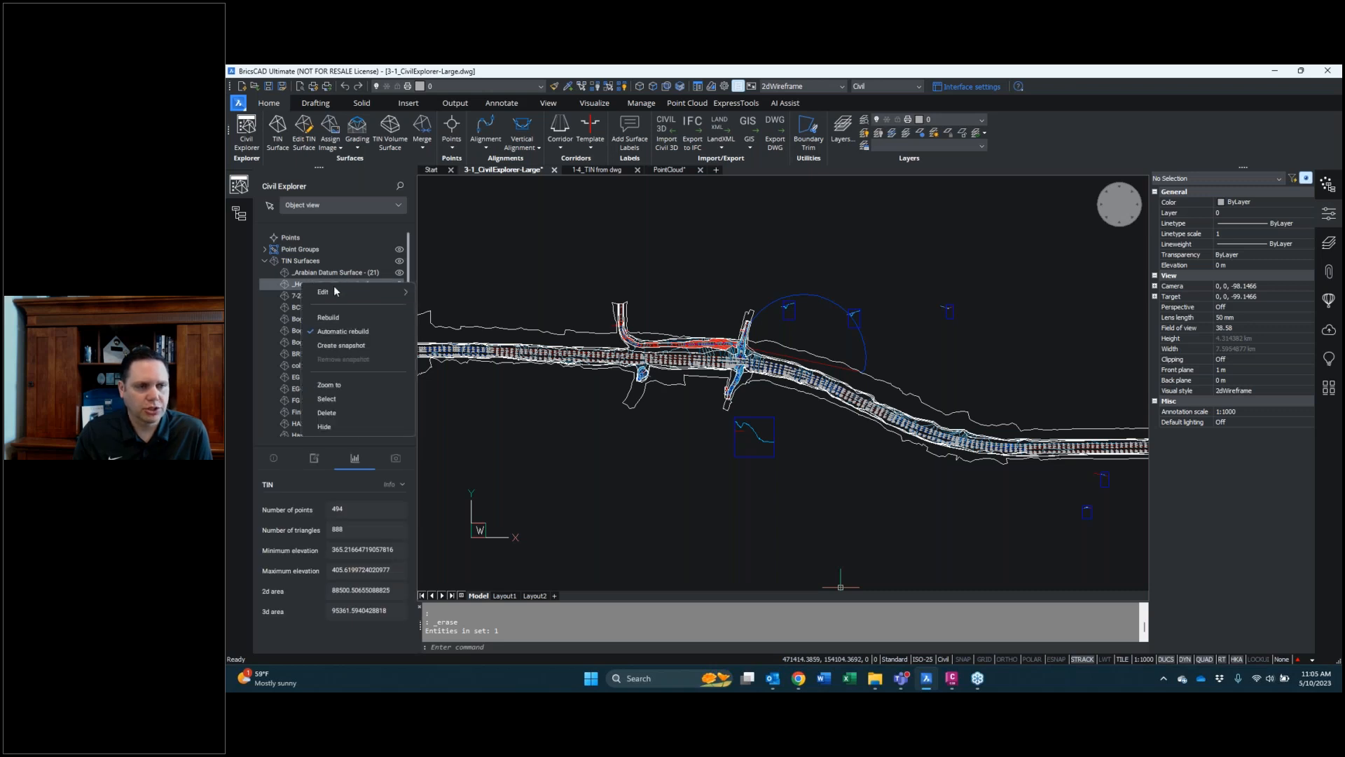
{"action": "left_click", "coordinate": [349, 384]}
{"action": "left_click", "coordinate": [329, 384]}
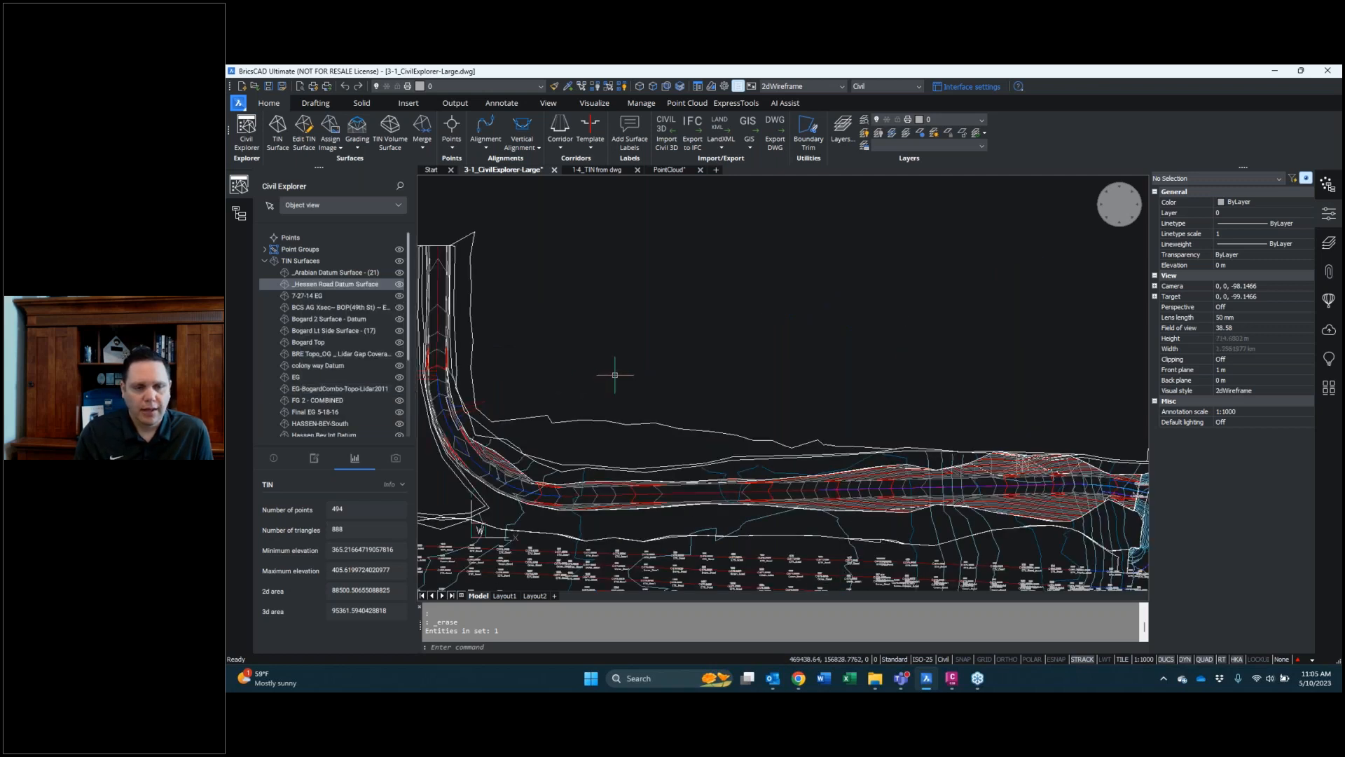
{"action": "scroll", "coordinate": [575, 377], "scroll_direction": "down", "scroll_amount": 2}
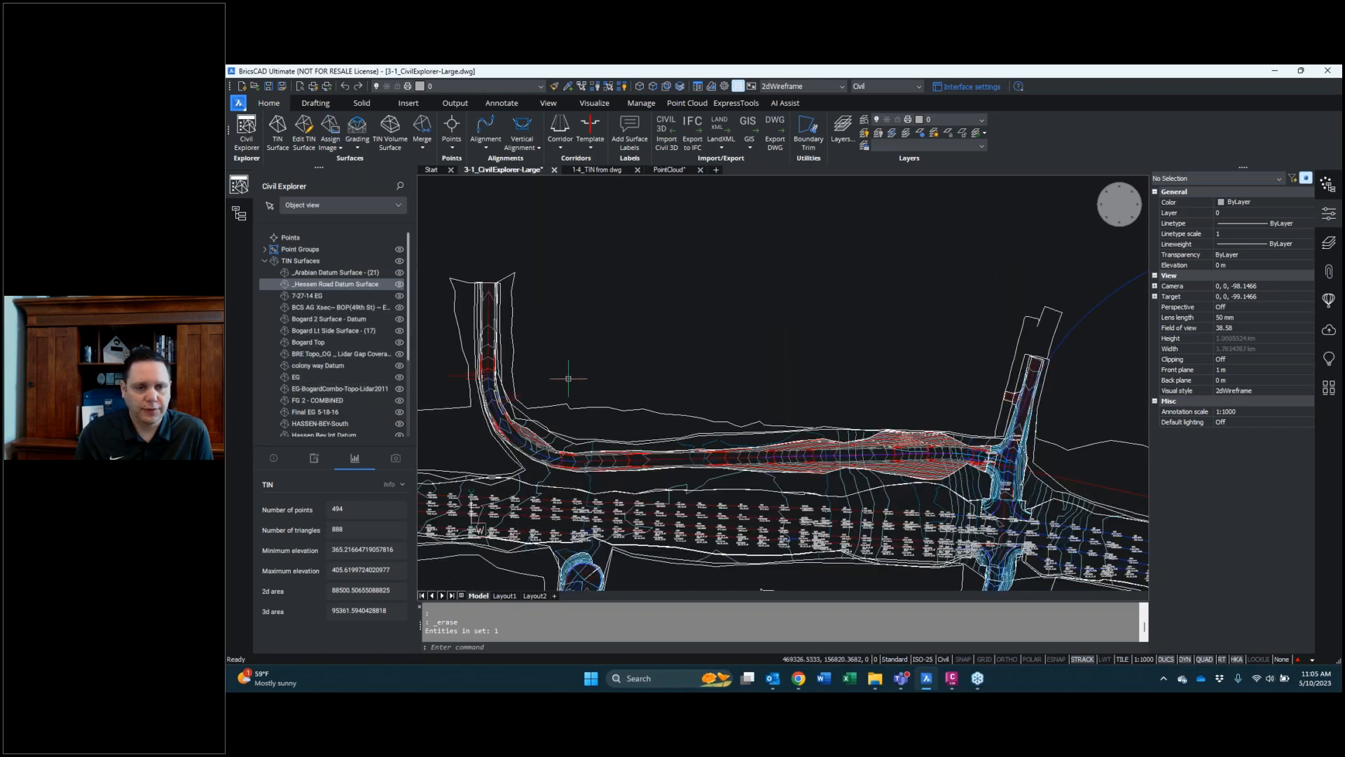
Toggle the visibility of the _Hessen Road Datum Surface and leave it hidden
{"action": "left_click", "coordinate": [400, 284]}
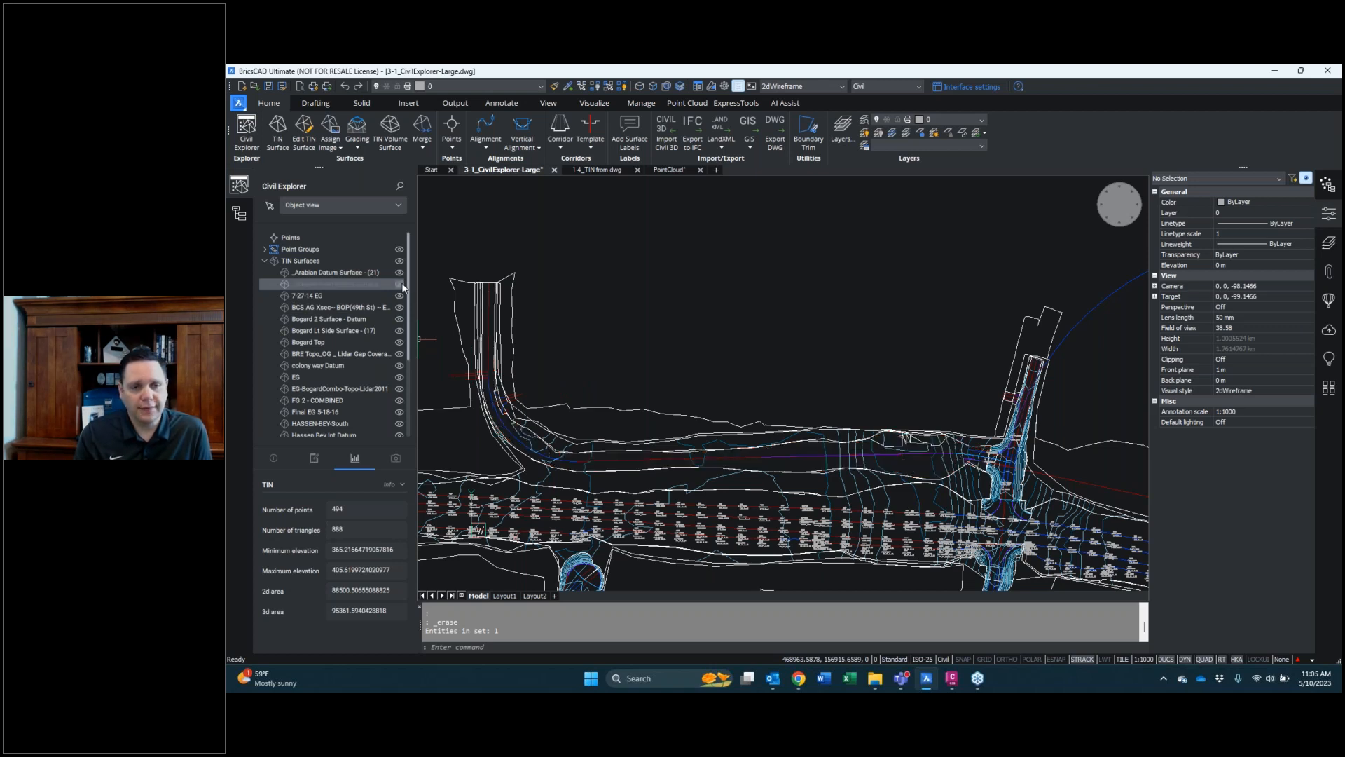
{"action": "left_click", "coordinate": [400, 284]}
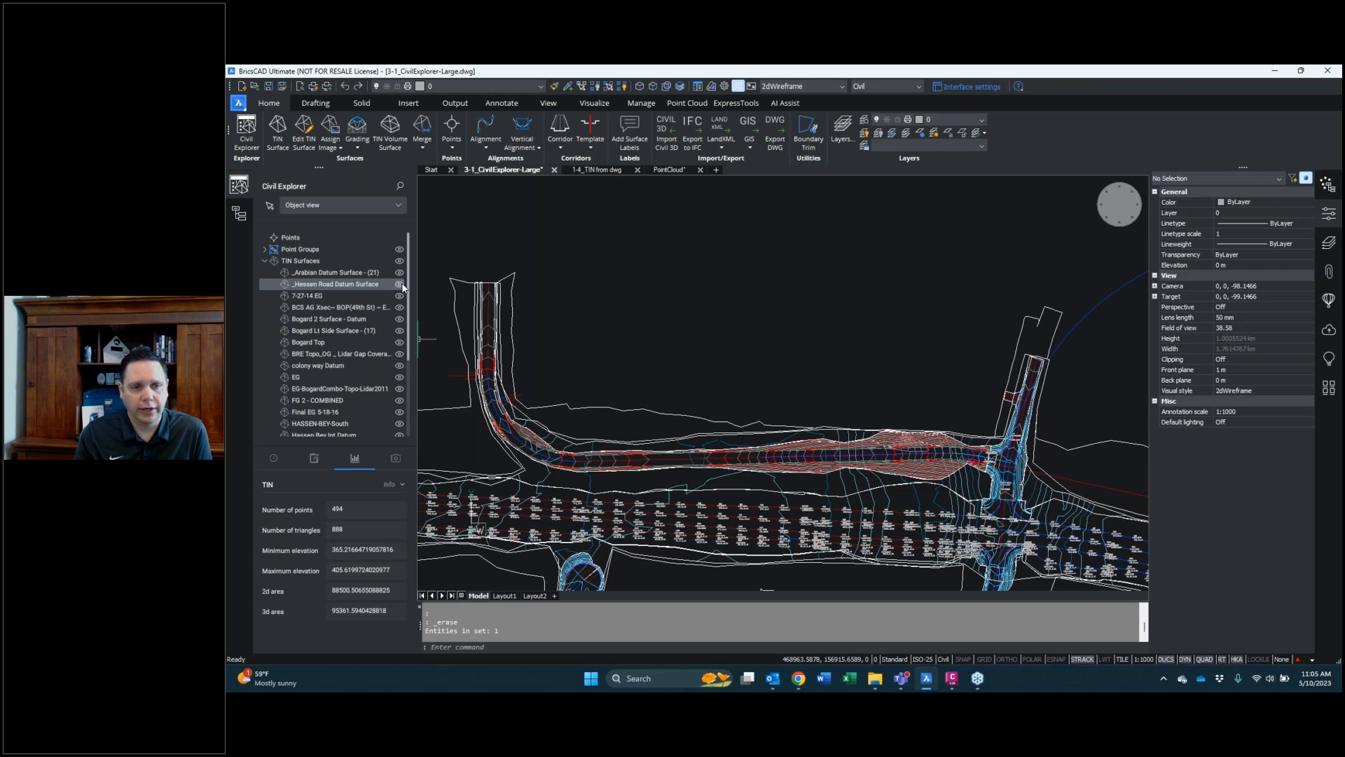
{"action": "left_click", "coordinate": [401, 284]}
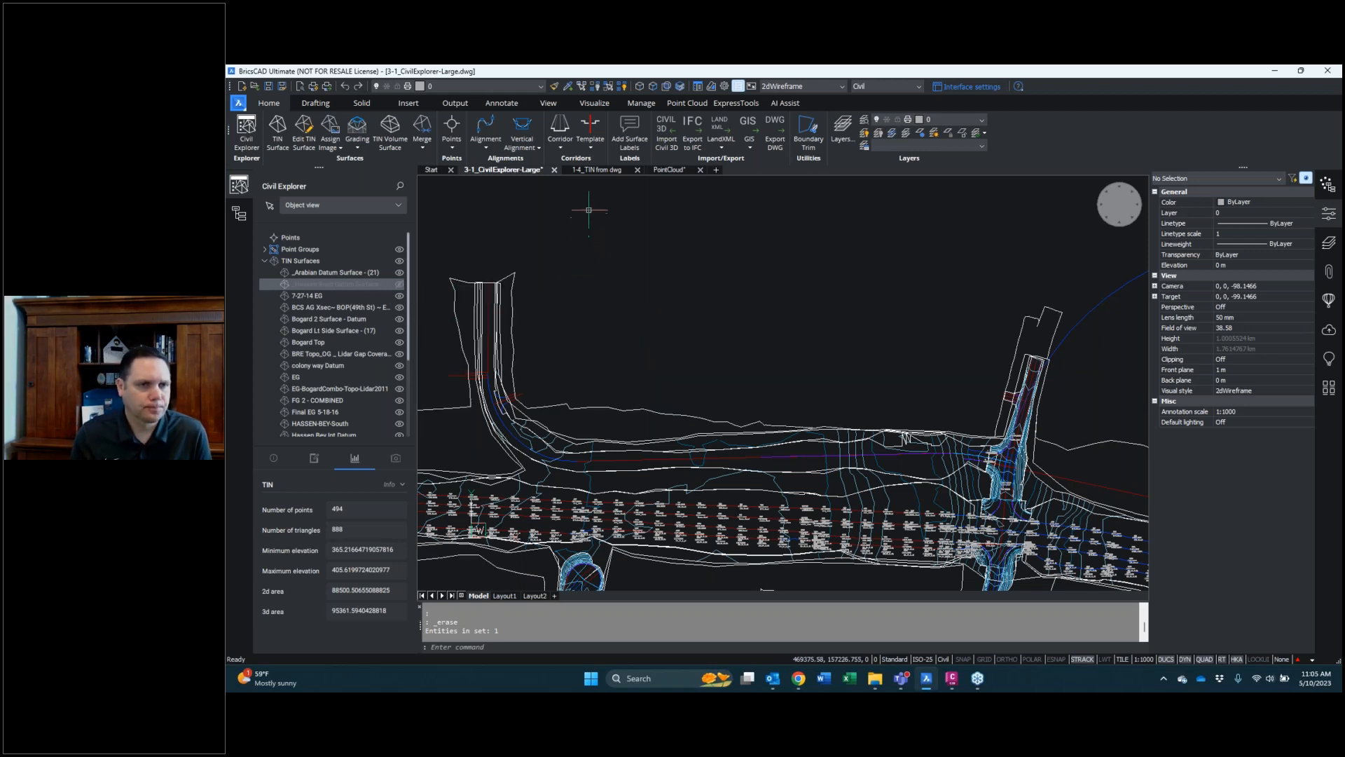
In the 1-4_TIN from dwg drawing, create a TIN surface from all points and lines, applying the linear entities as breaklines
{"action": "left_click", "coordinate": [597, 170]}
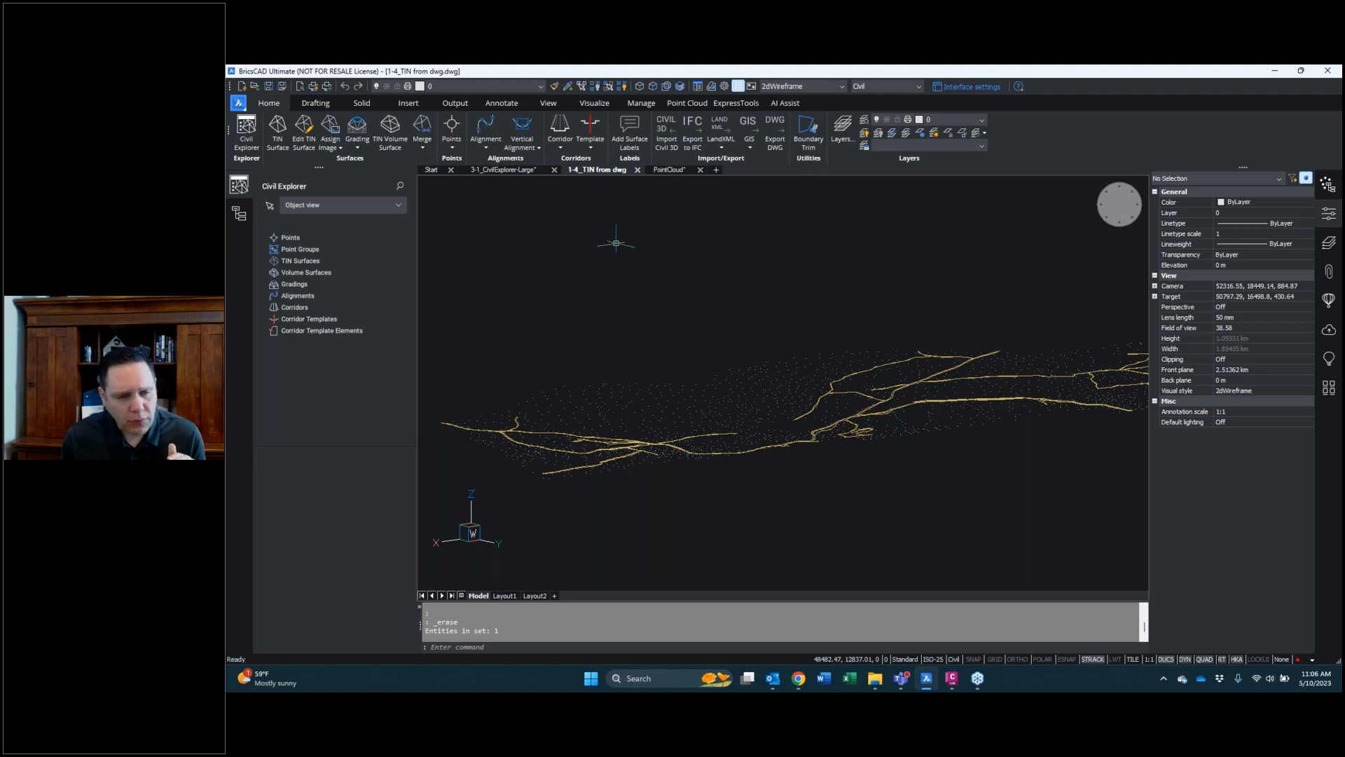
{"action": "scroll", "coordinate": [692, 343], "scroll_direction": "down", "scroll_amount": 2}
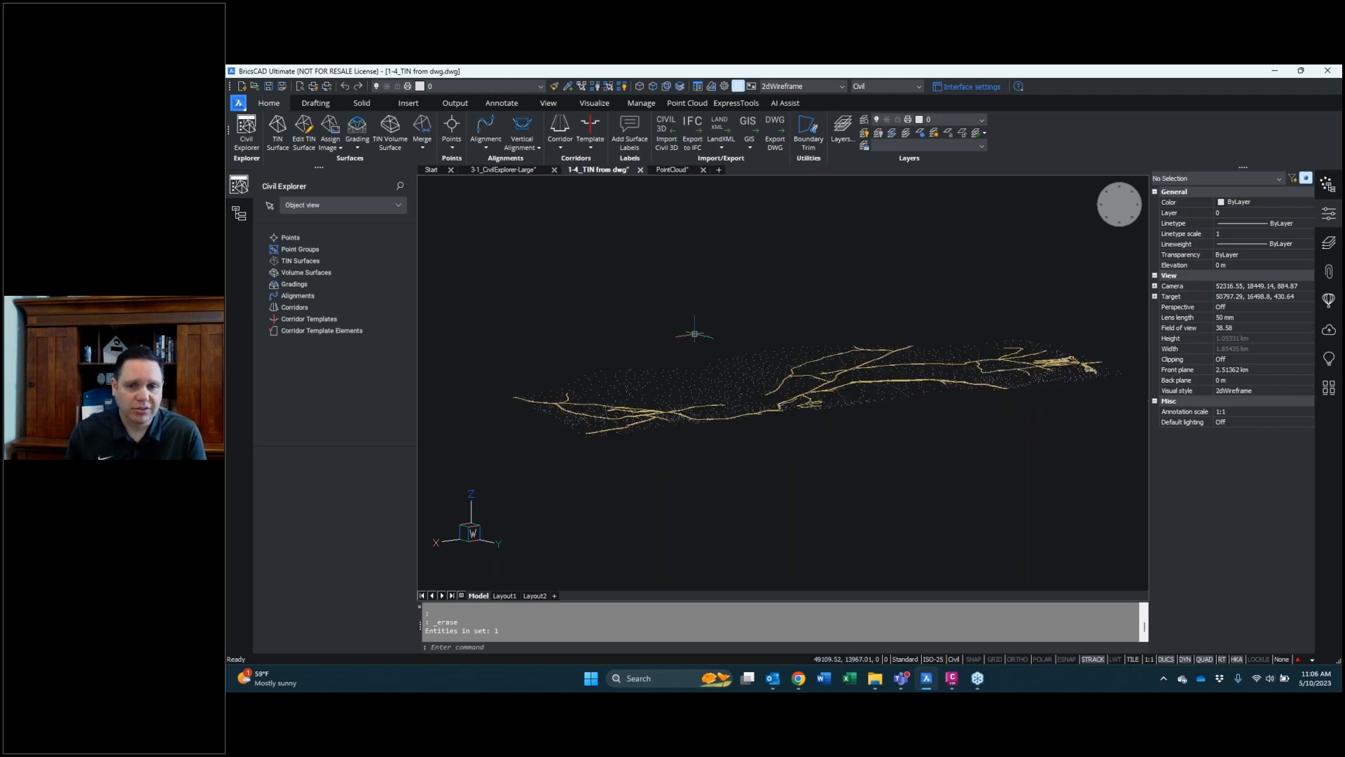
{"action": "middle_click_drag", "start_coordinate": [693, 347], "coordinate": [684, 353]}
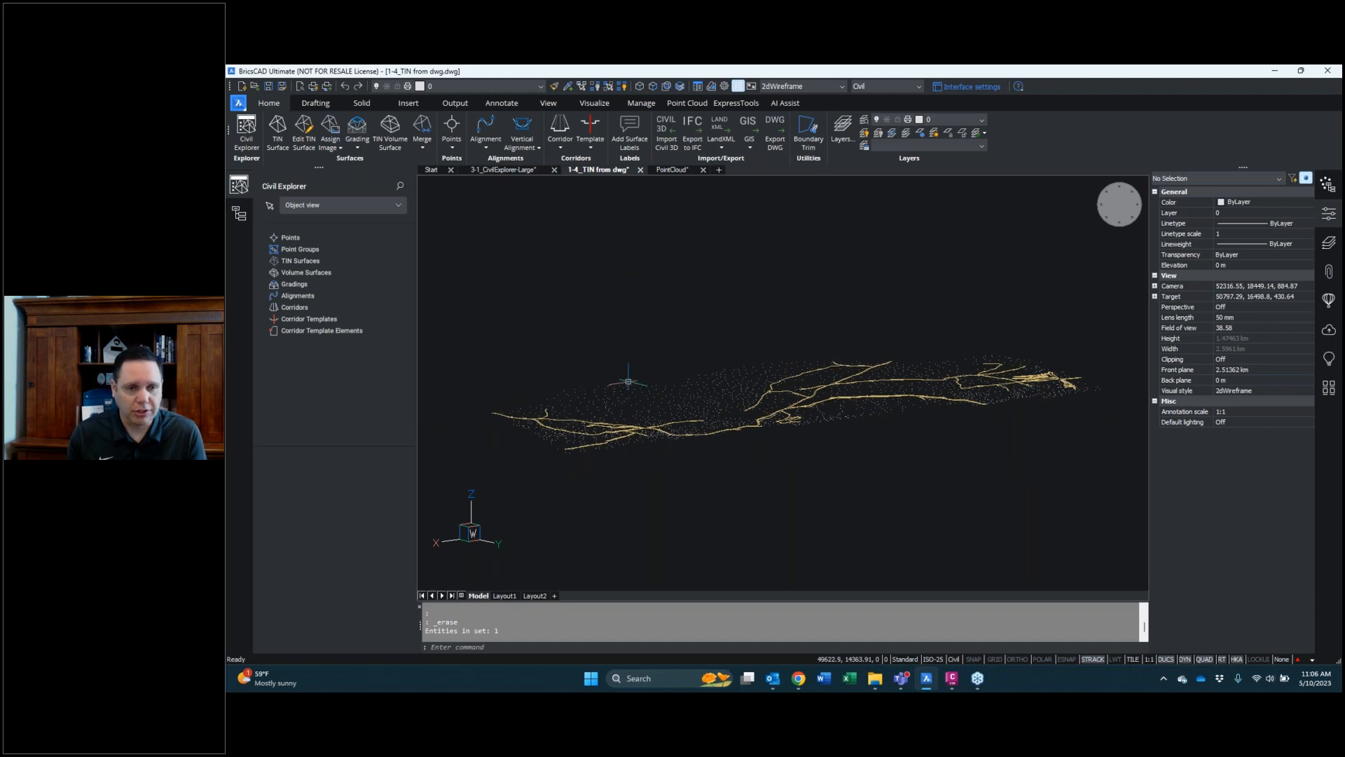
{"action": "mouse_move", "coordinate": [625, 384]}
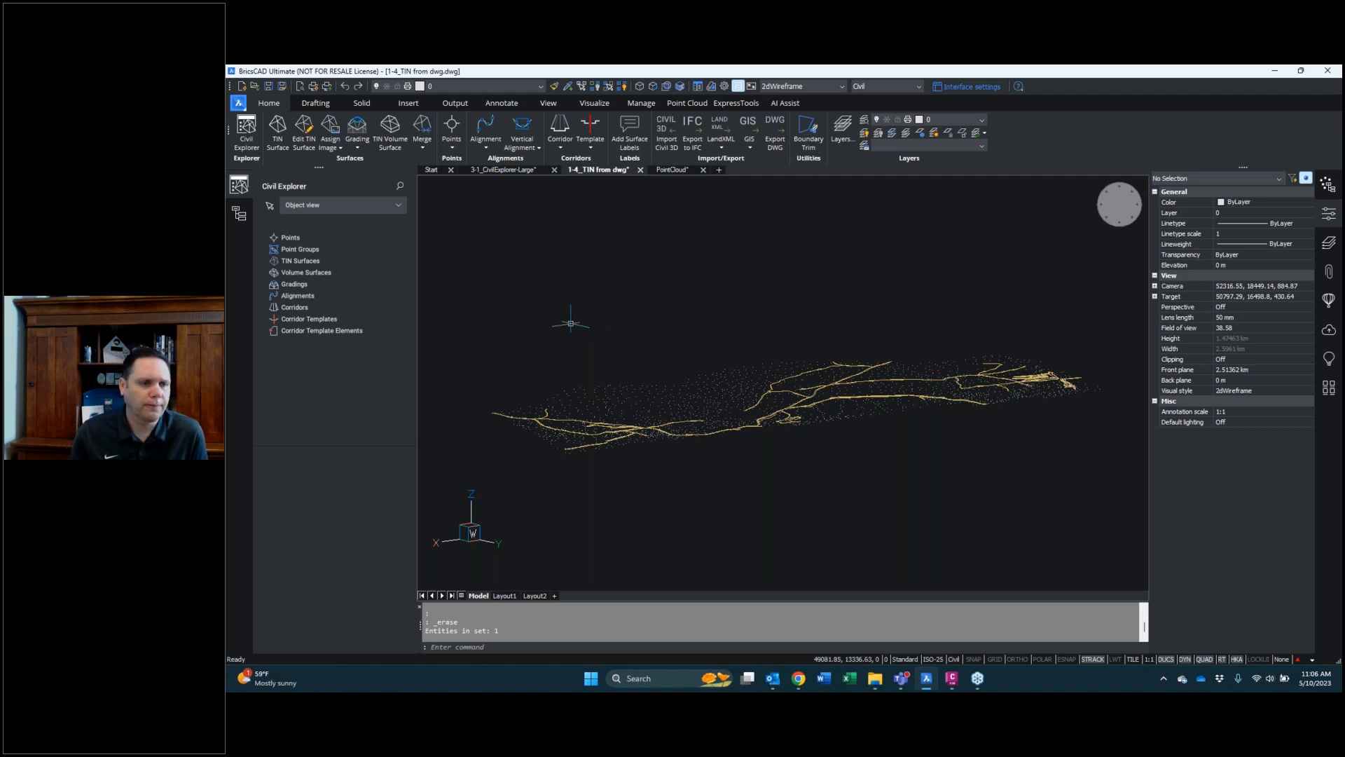
{"action": "right_click", "coordinate": [330, 264]}
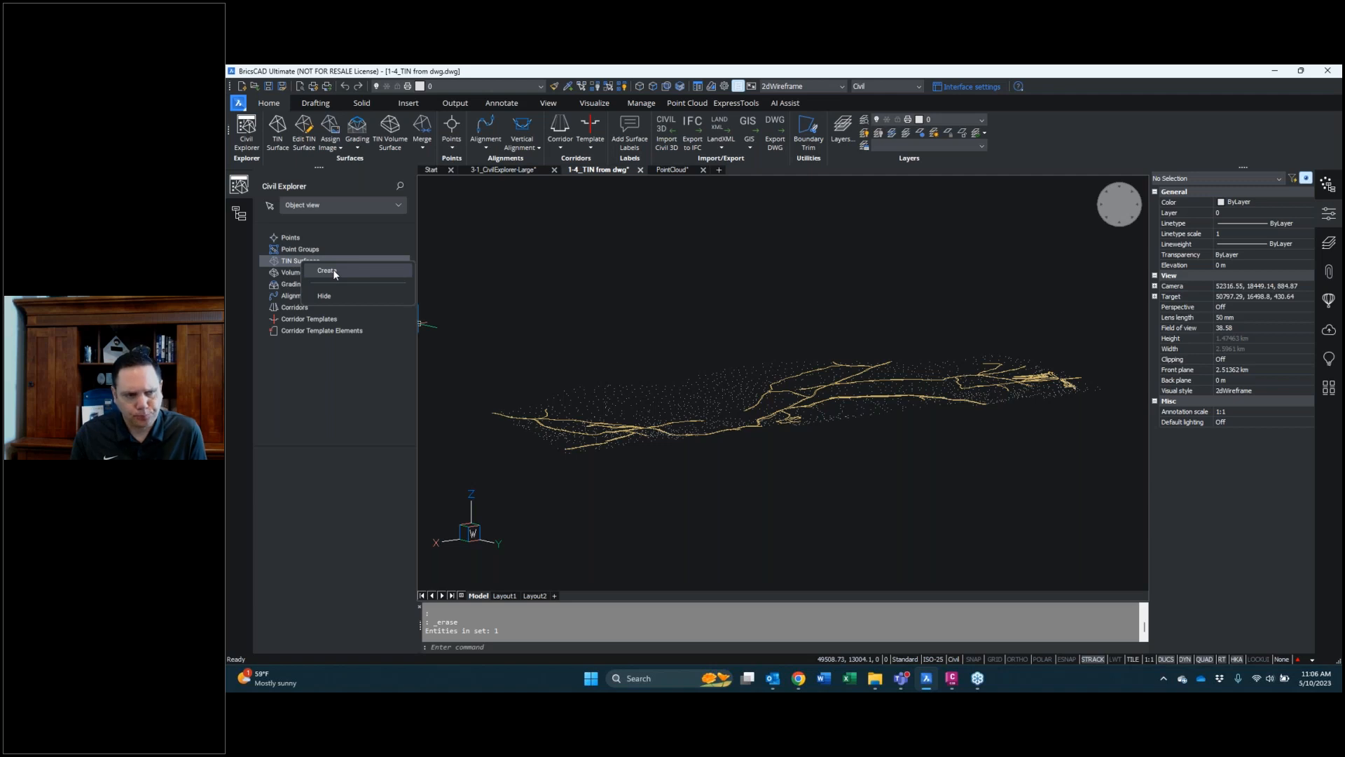
{"action": "left_click", "coordinate": [334, 270]}
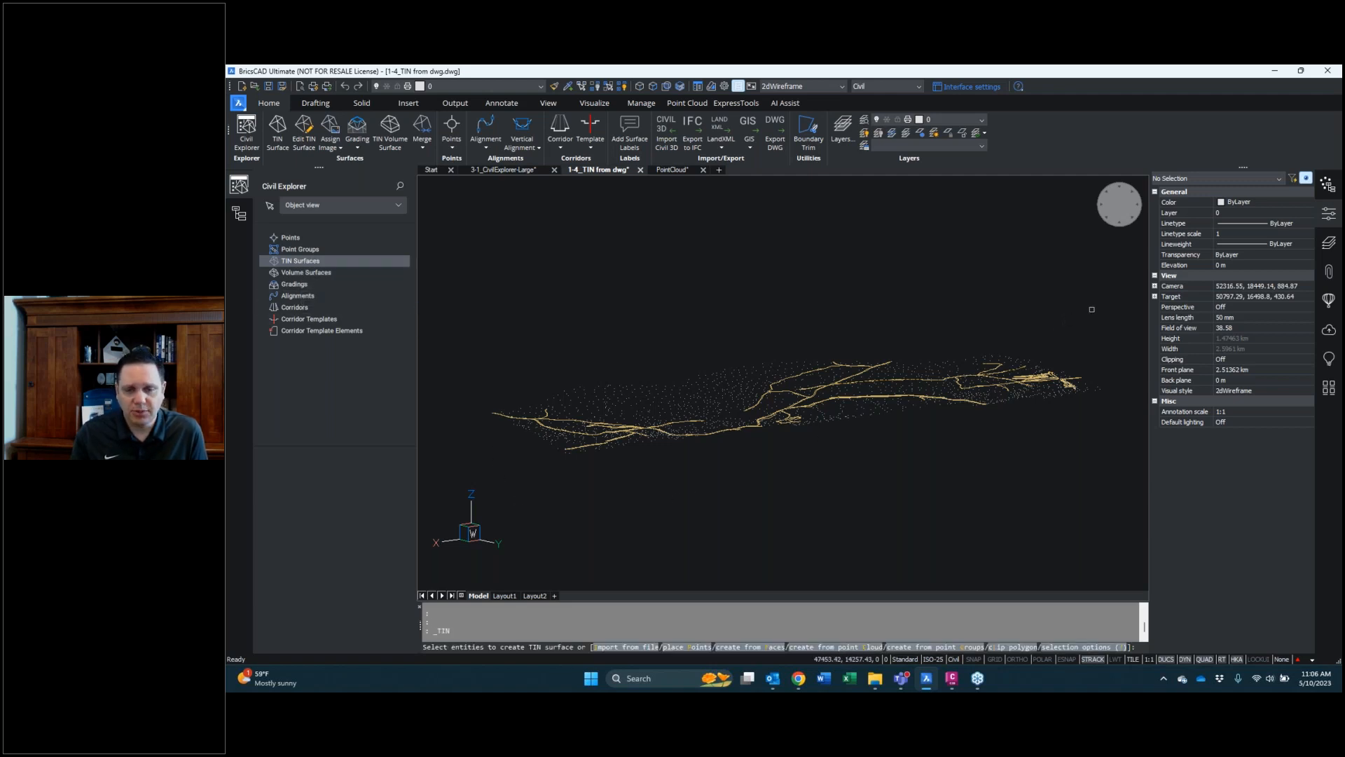
{"action": "left_click", "coordinate": [1118, 296]}
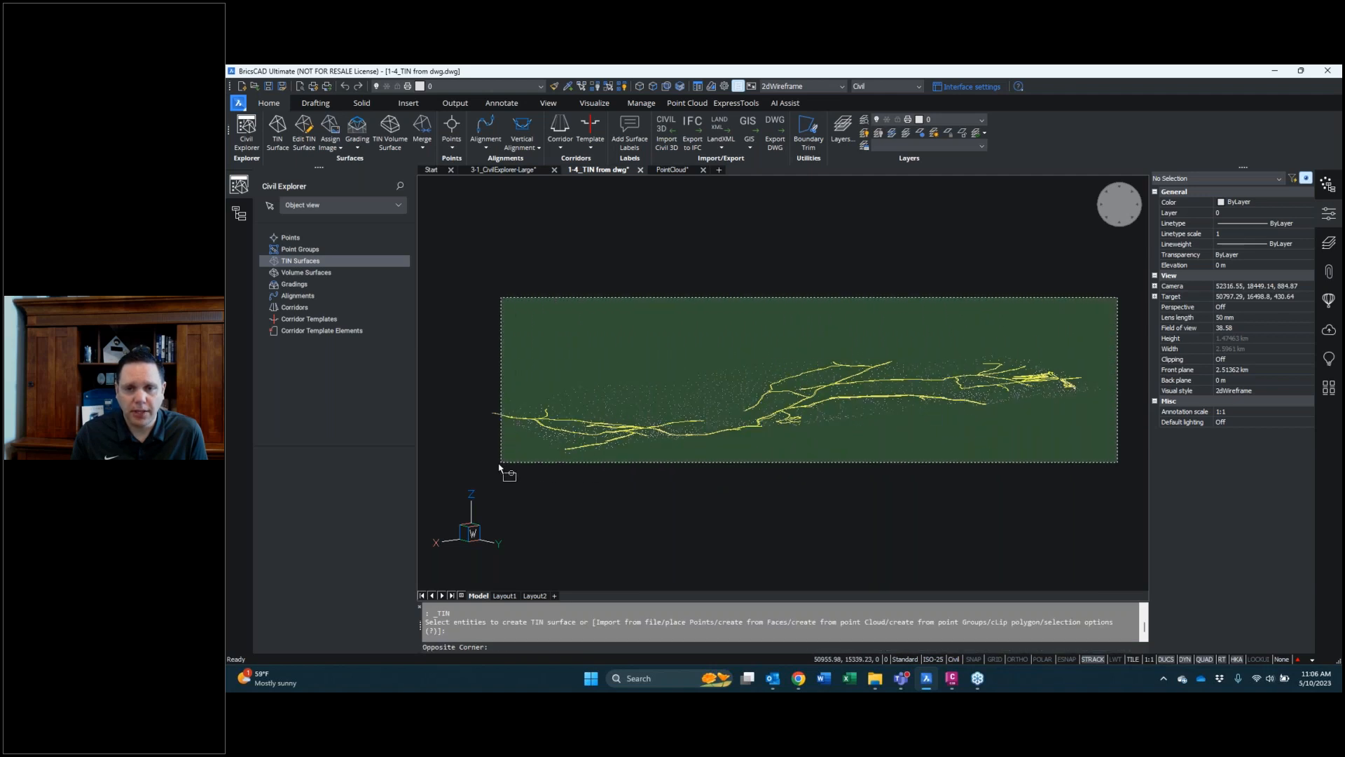
{"action": "left_click", "coordinate": [470, 482]}
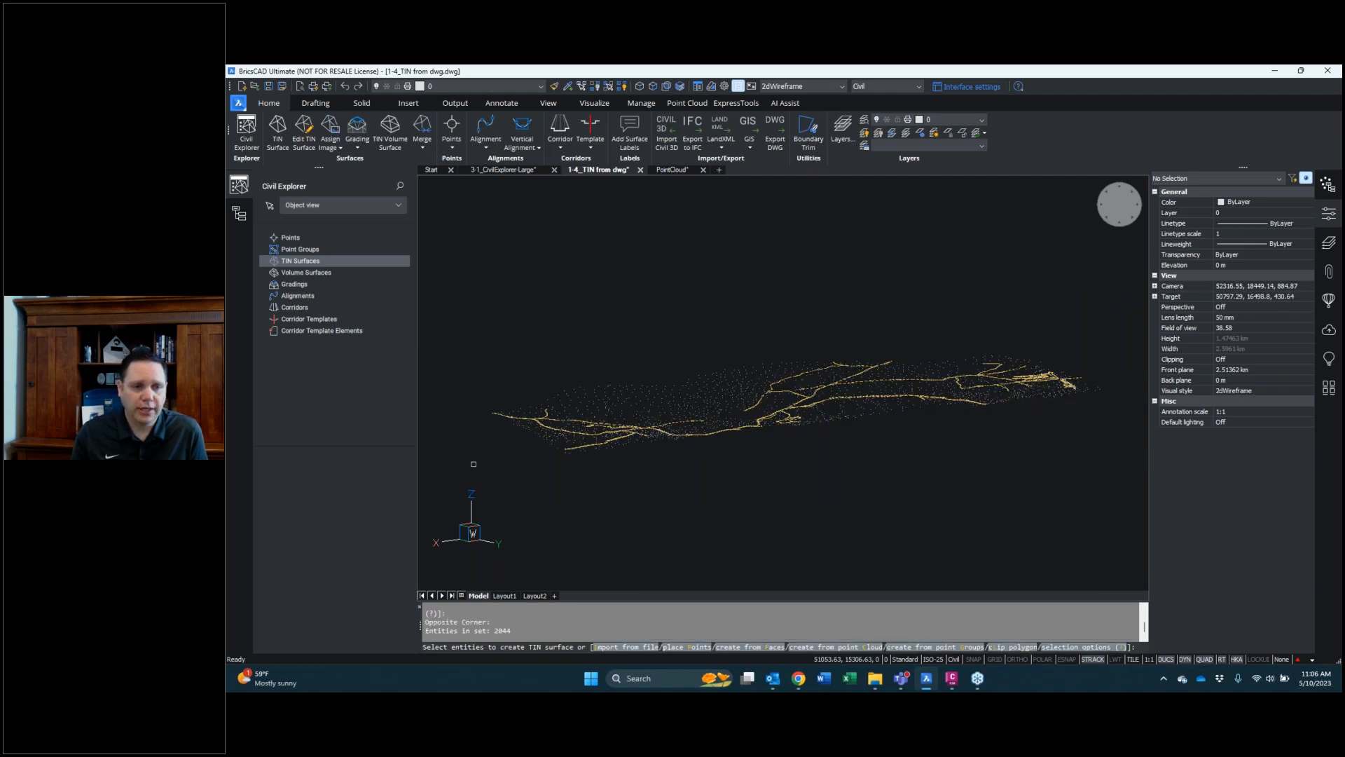
{"action": "key", "text": "Return"}
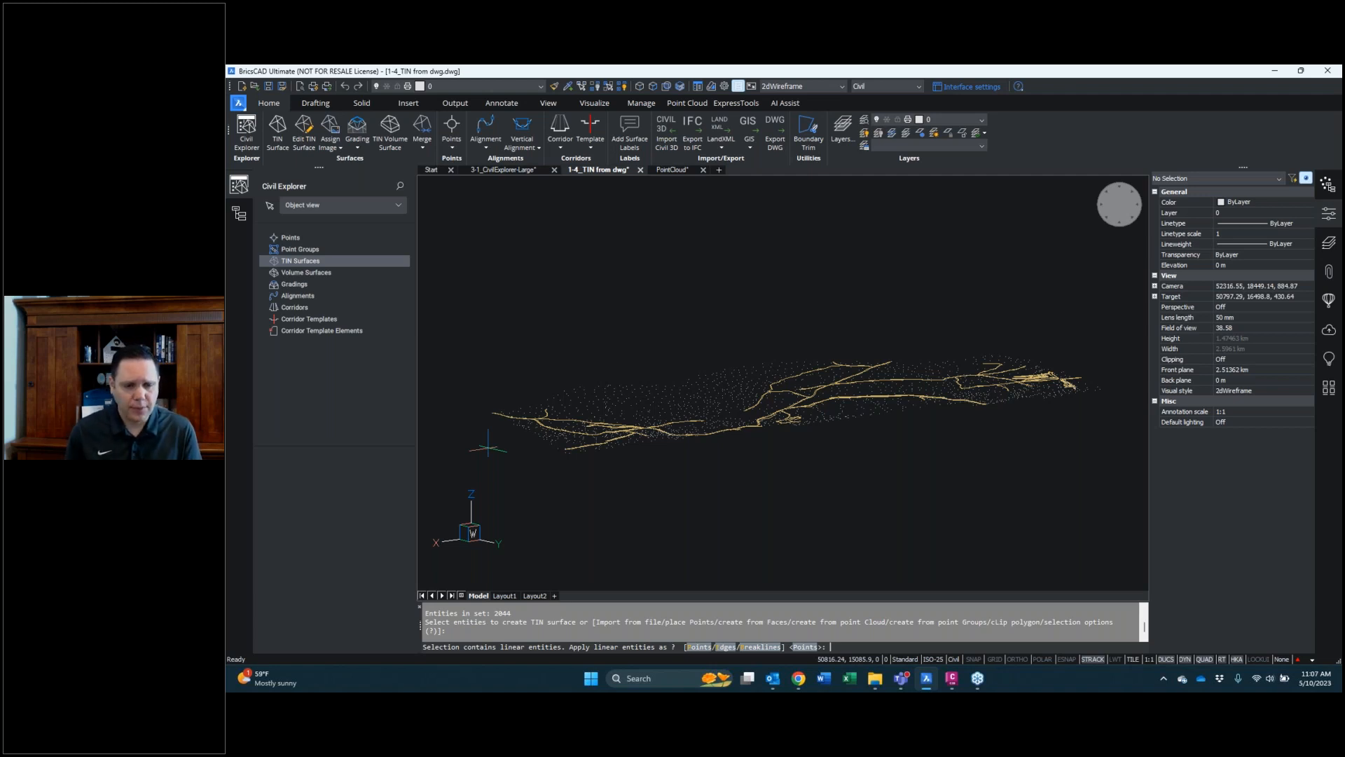
{"action": "left_click", "coordinate": [762, 647]}
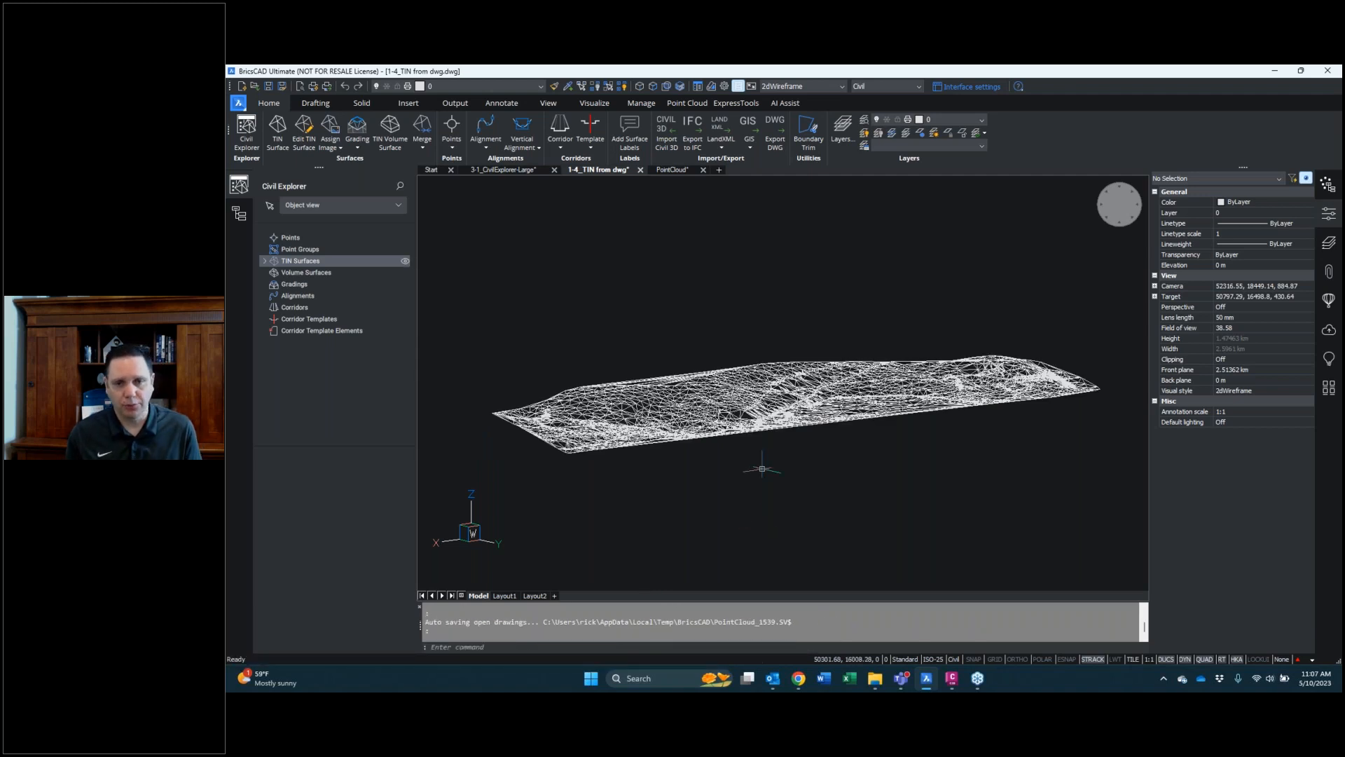
Set the view to the plan view of the current UCS
{"action": "type", "text": "plan"}
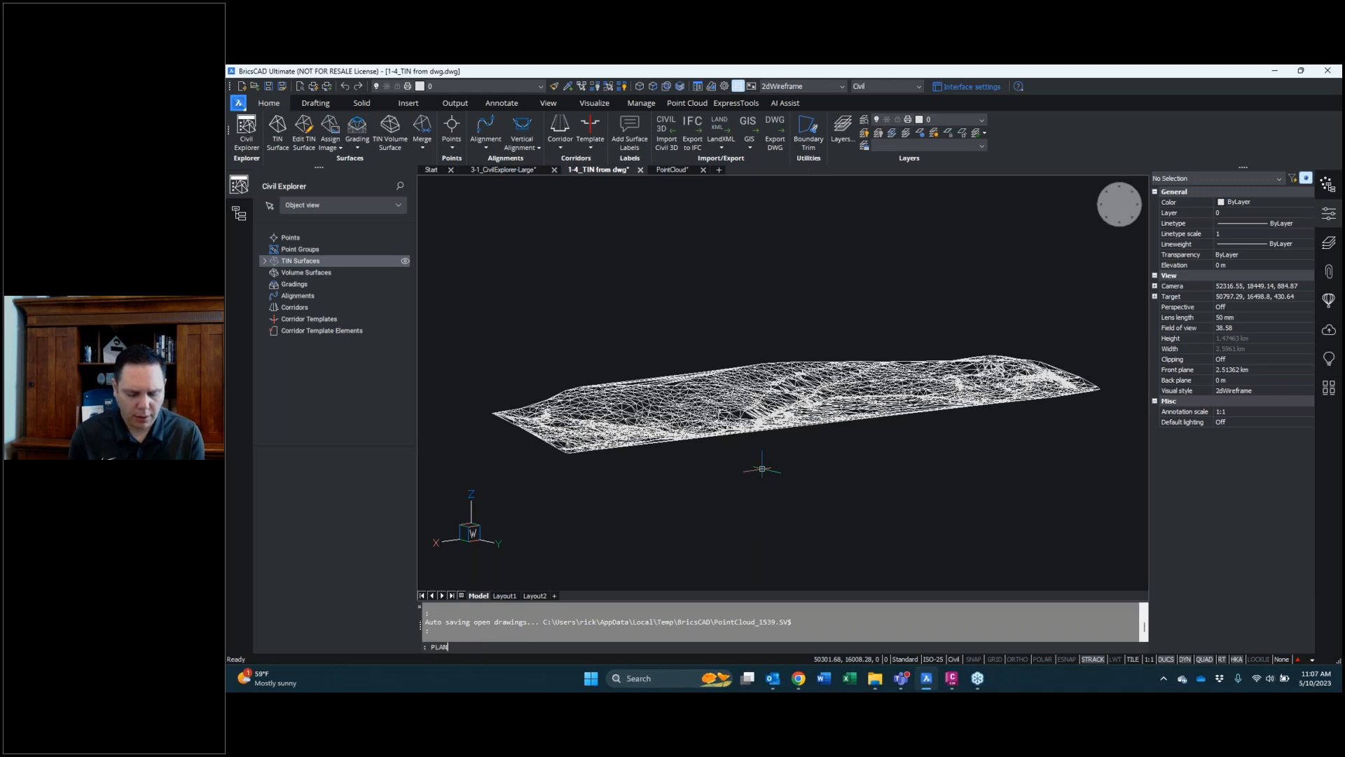
{"action": "key", "text": "Return"}
{"action": "key", "text": "Return"}
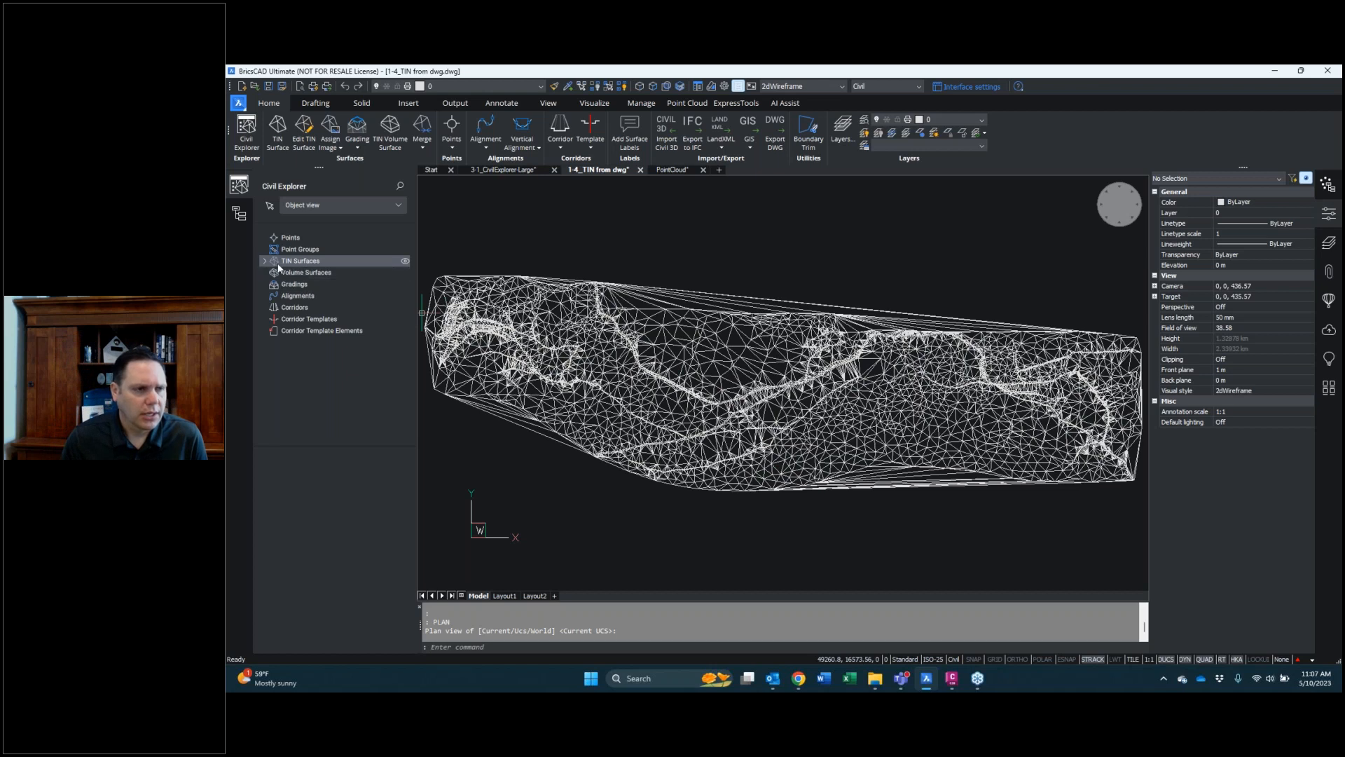
Review the new TIN surface's name and description, its statistics, and its definition by step
{"action": "left_click", "coordinate": [264, 260]}
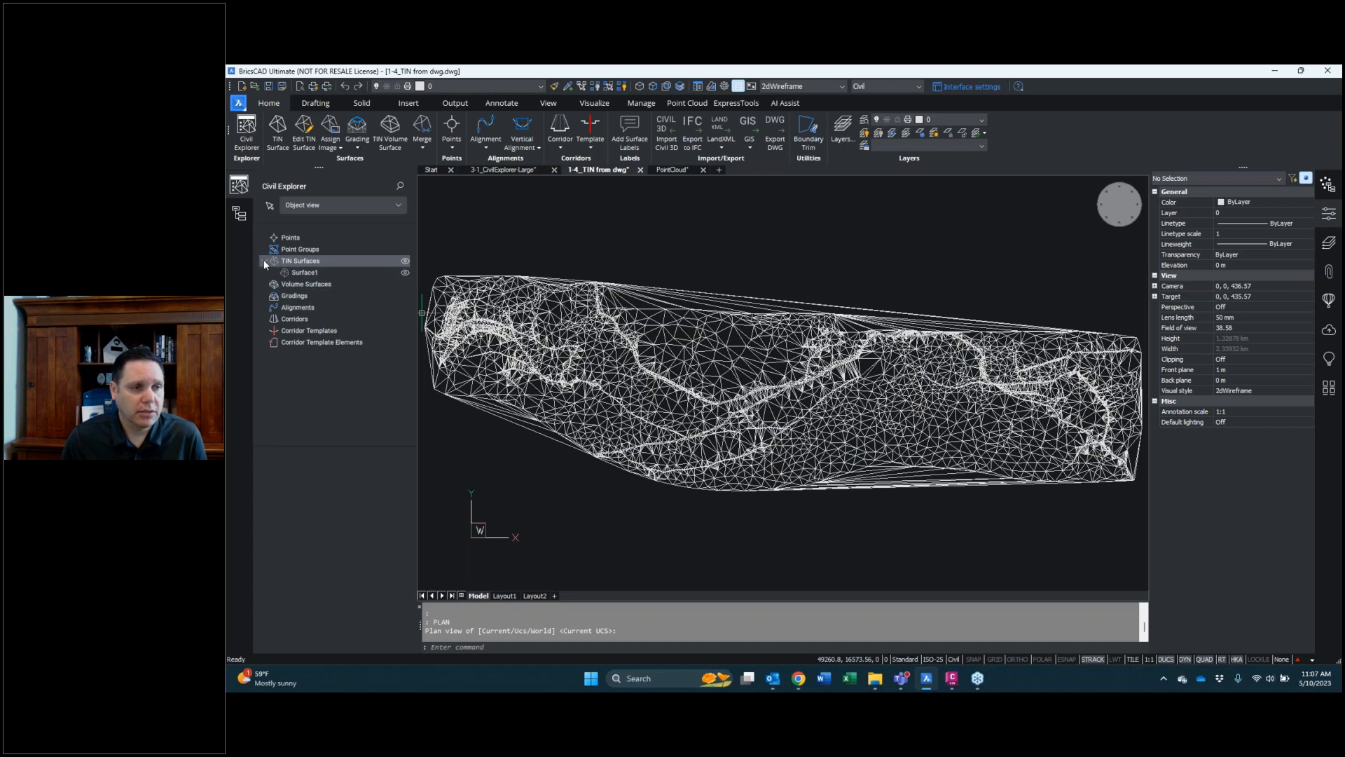
{"action": "left_click", "coordinate": [300, 274]}
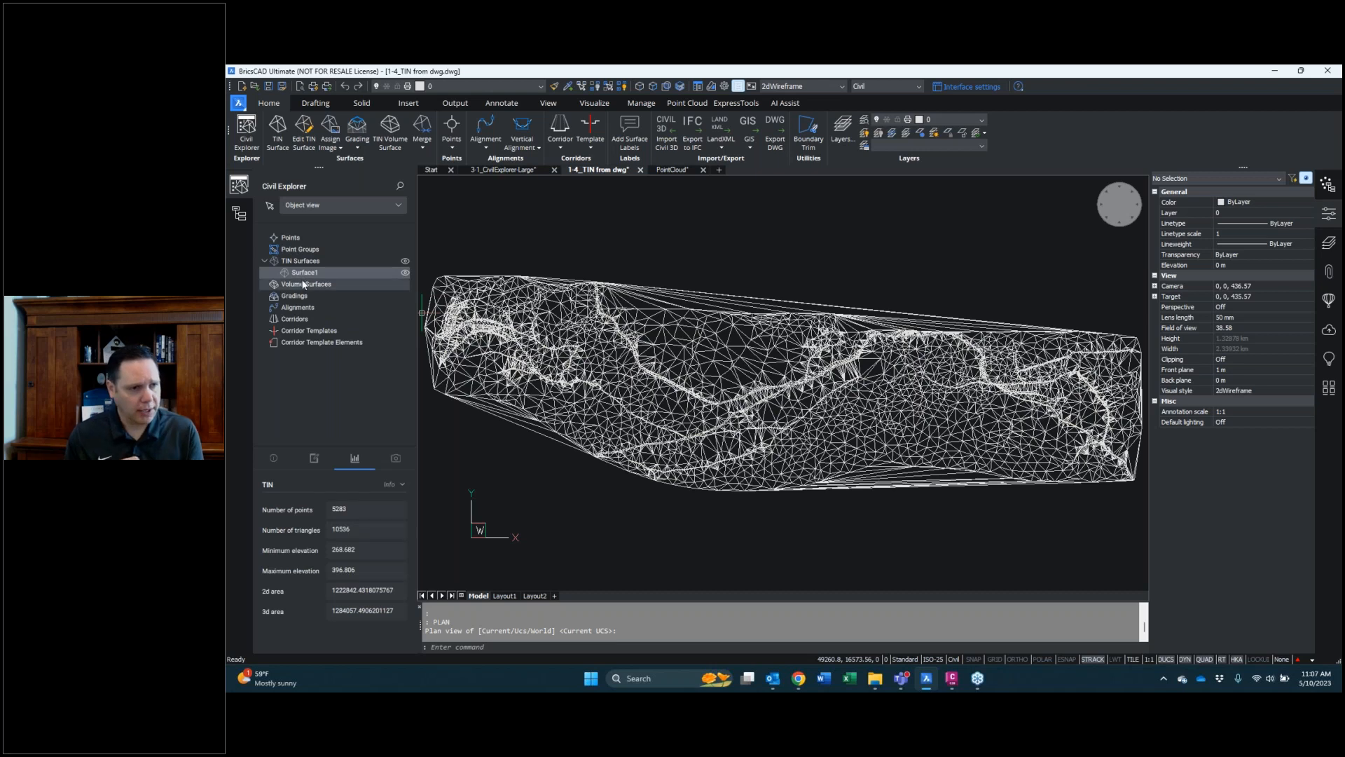
{"action": "left_click", "coordinate": [274, 459]}
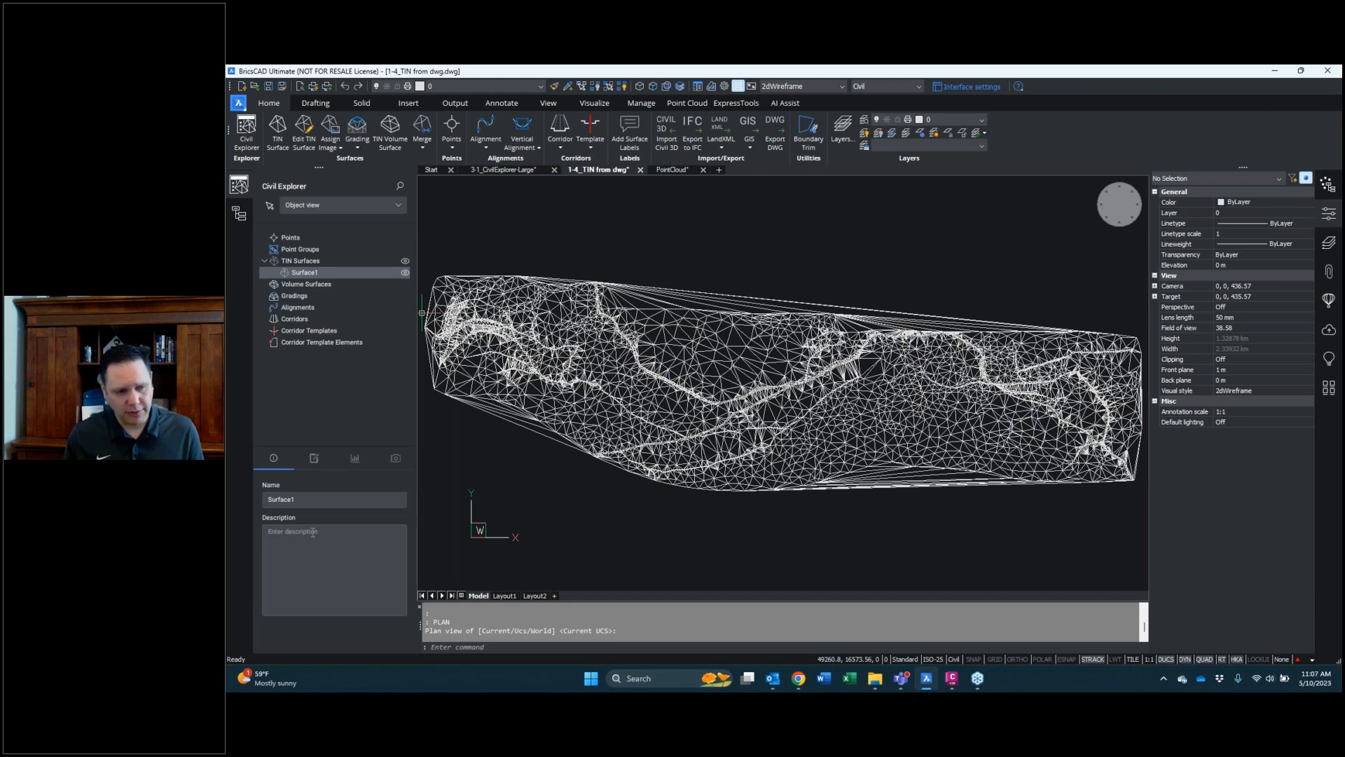
{"action": "left_click", "coordinate": [359, 457]}
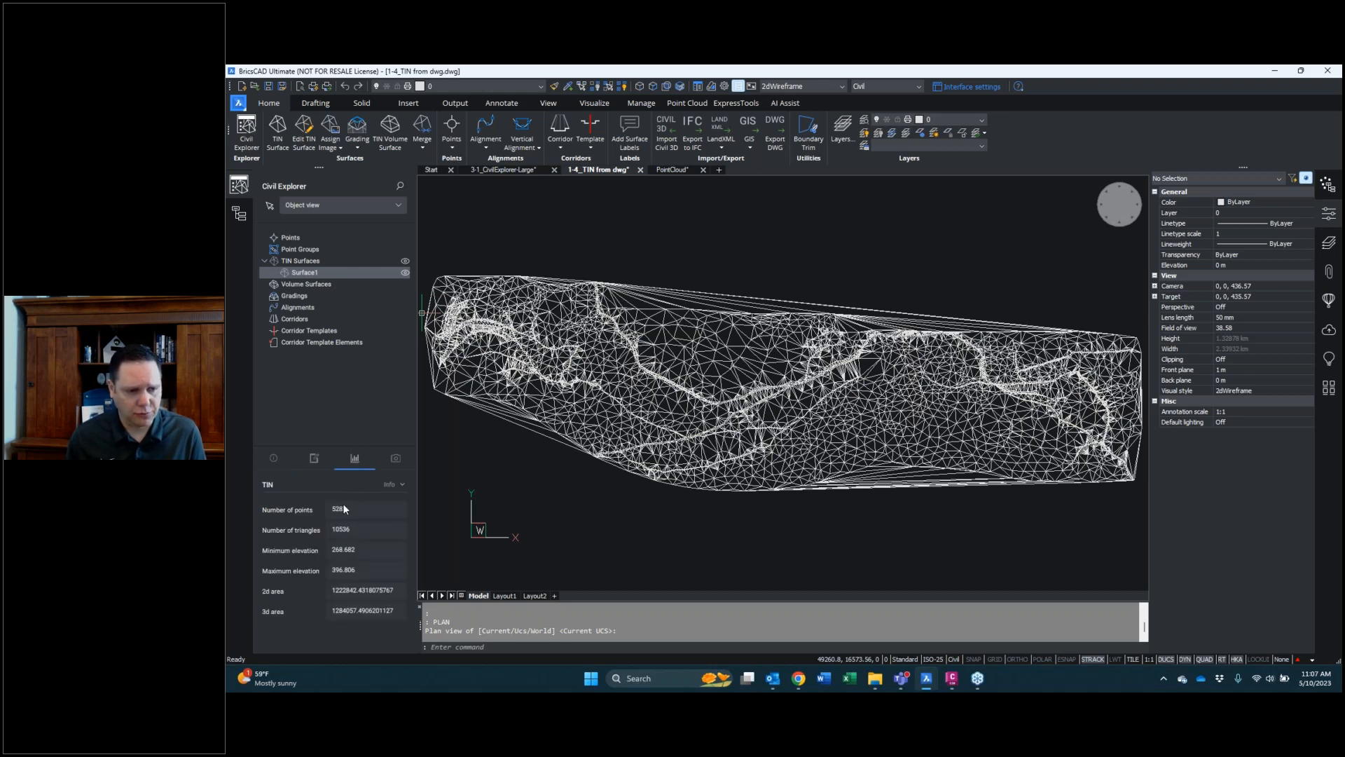
{"action": "left_click", "coordinate": [314, 459]}
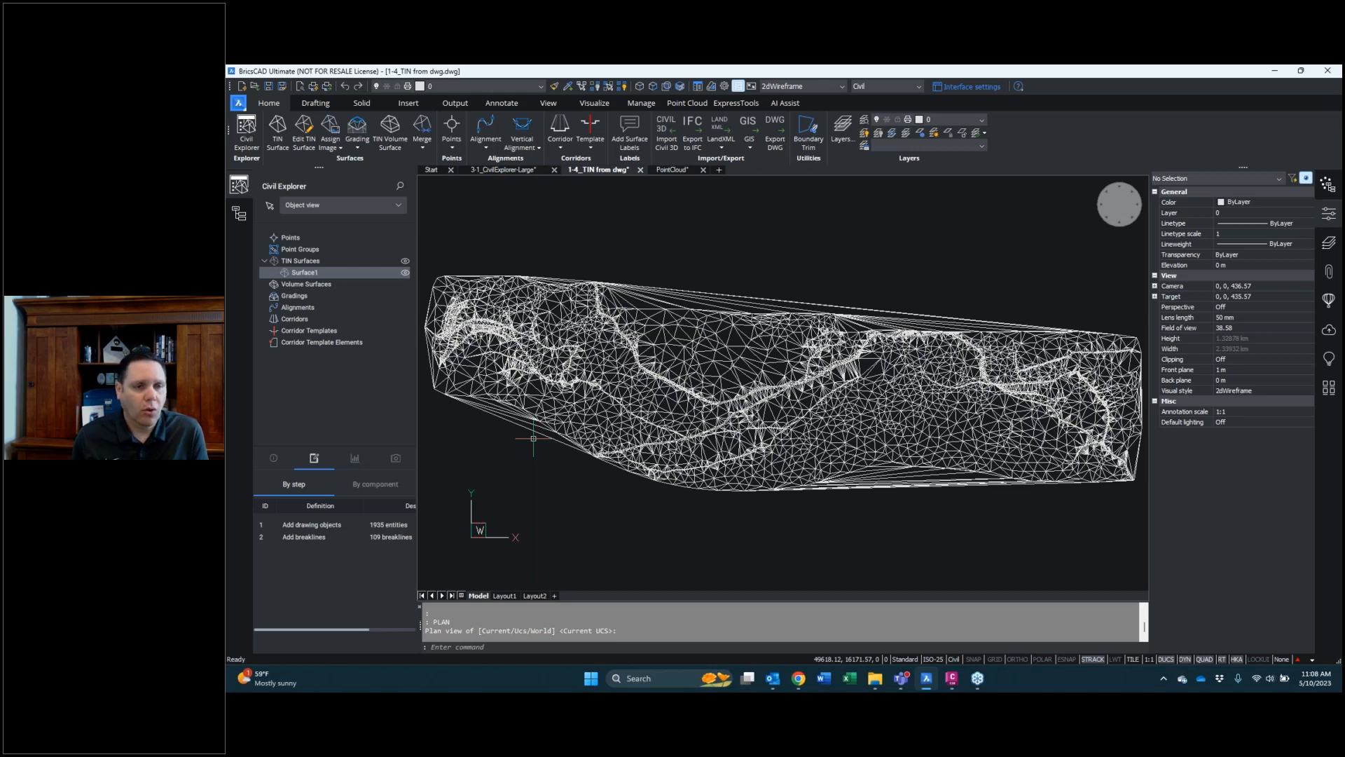
Delete the long thin triangulation lines spanning the concave stretch of the surface's upper edge using a selection area
{"action": "right_click", "coordinate": [334, 274]}
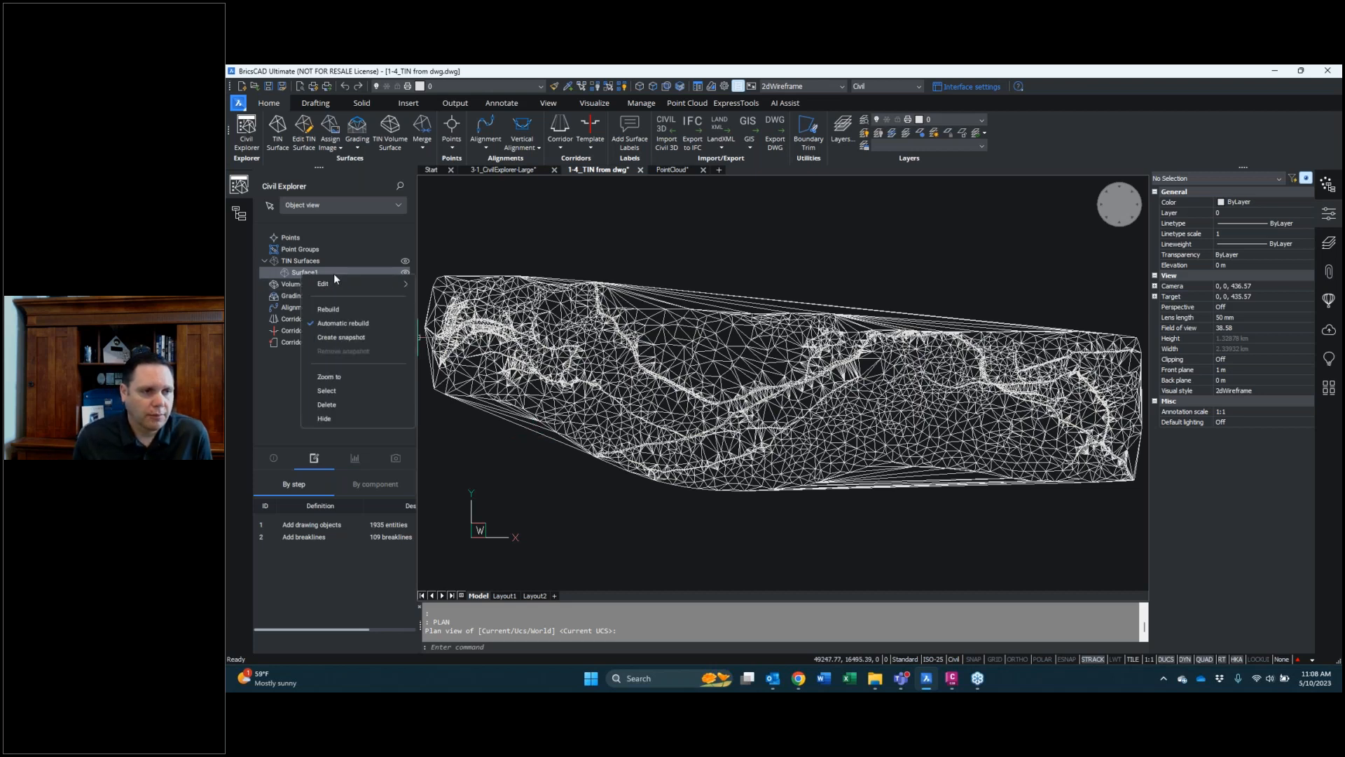
{"action": "mouse_move", "coordinate": [334, 281]}
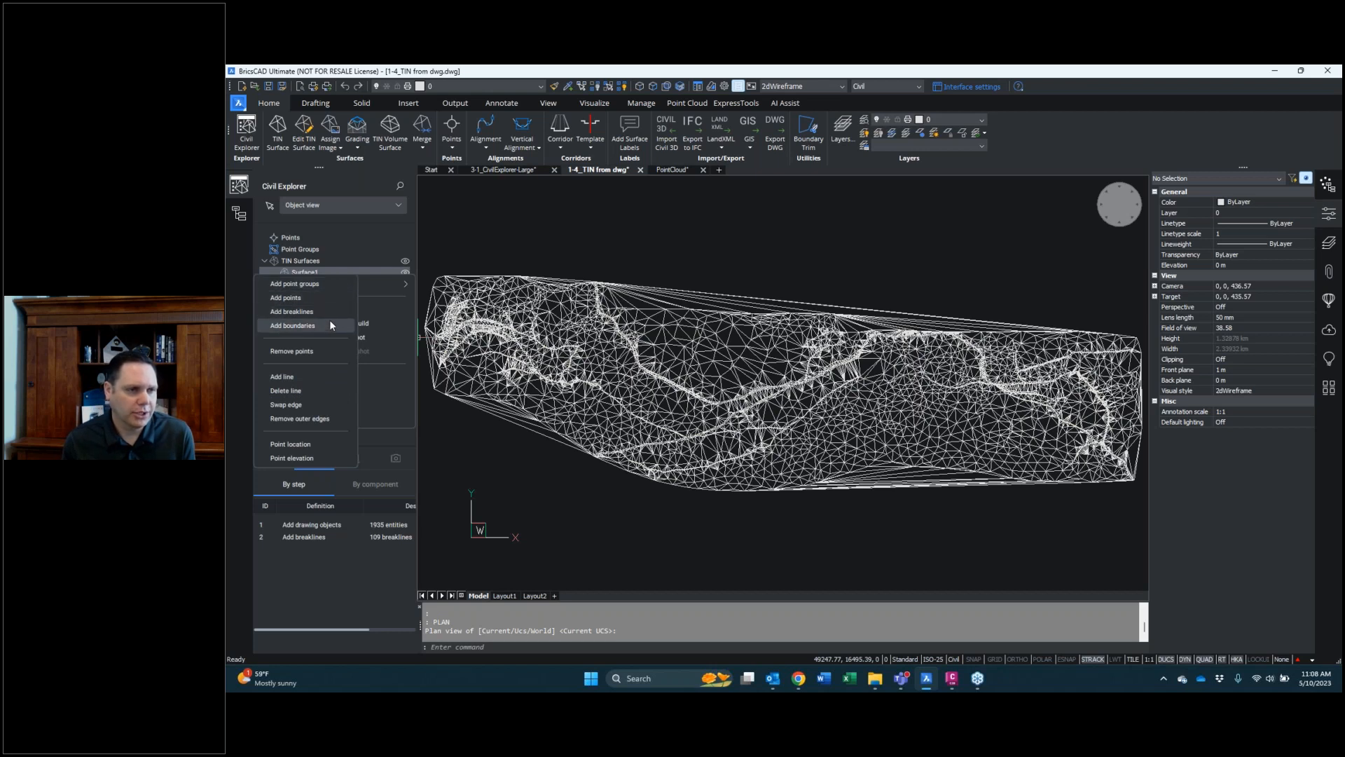
{"action": "left_click", "coordinate": [317, 391]}
{"action": "left_click", "coordinate": [718, 273]}
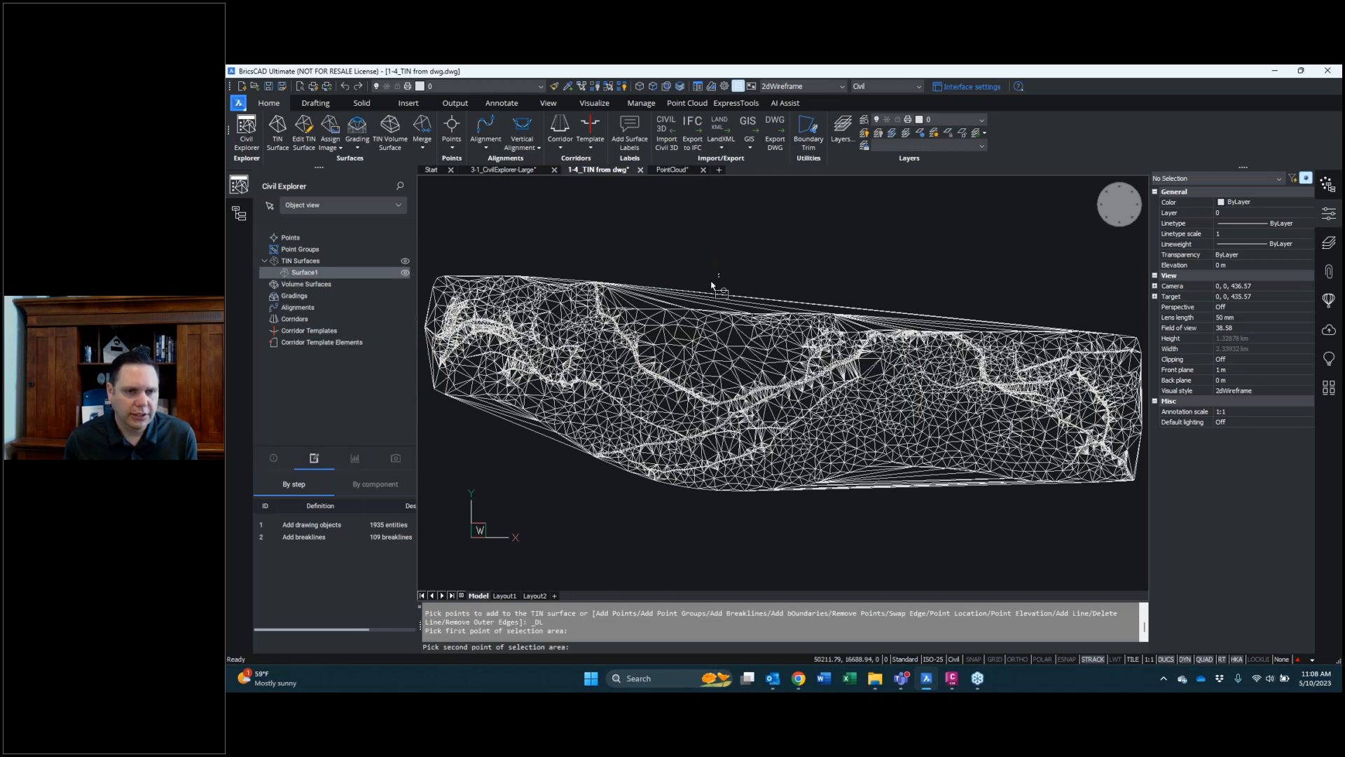
{"action": "left_click", "coordinate": [636, 308]}
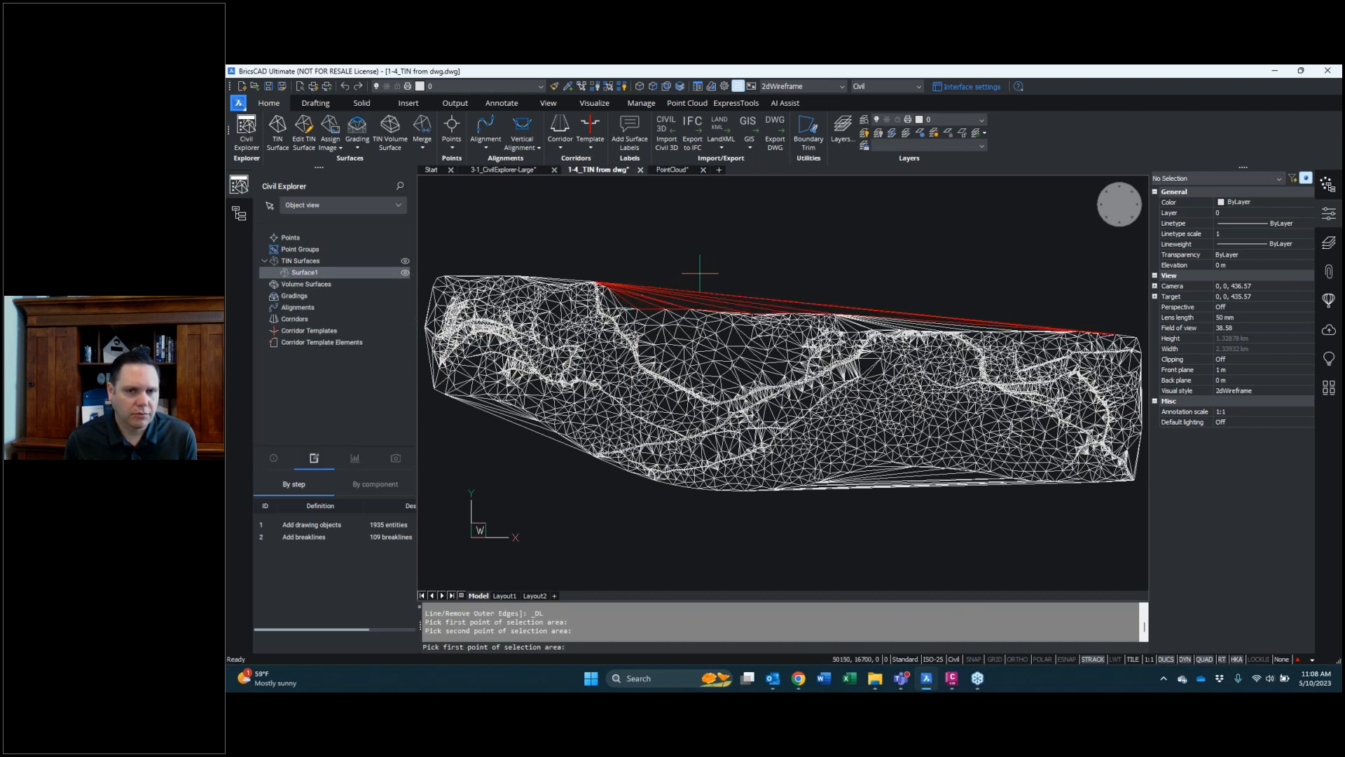
{"action": "key", "text": "Return"}
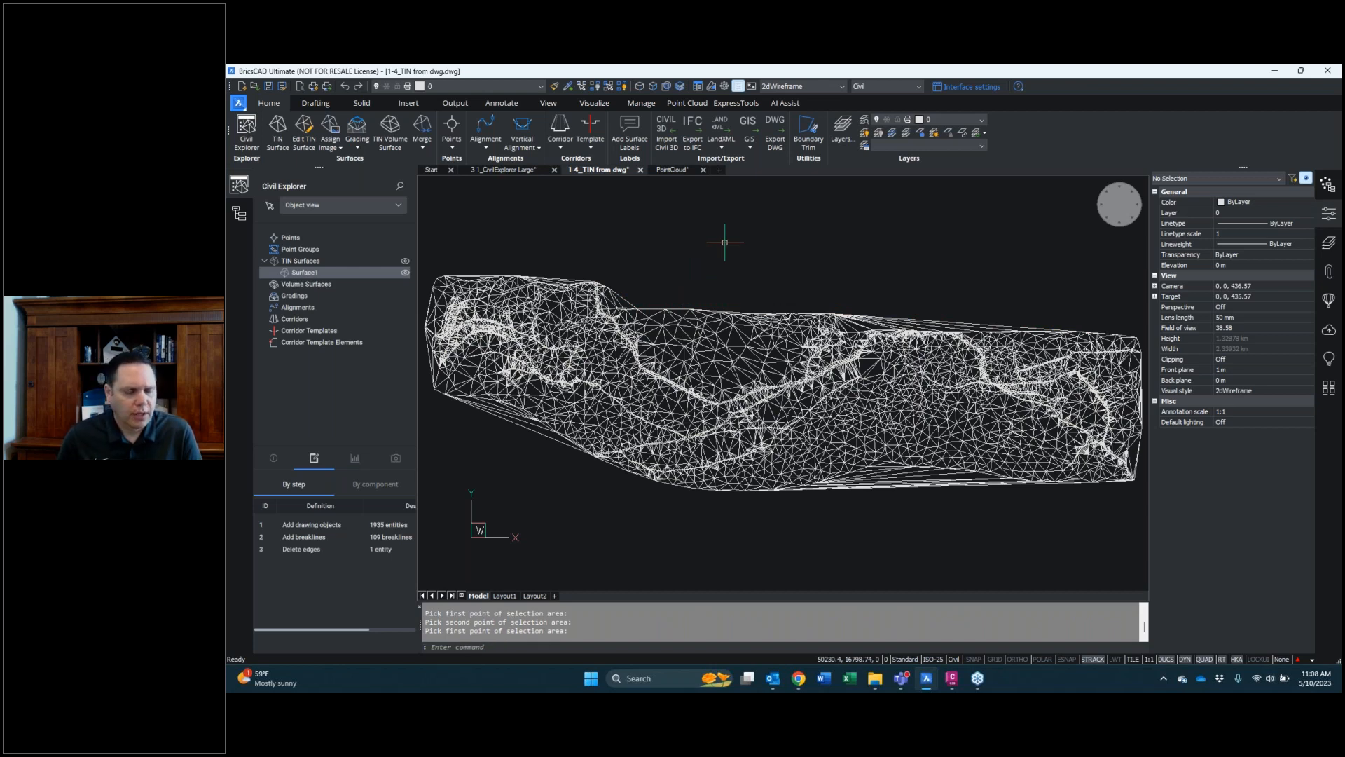
Disable the Delete edges entry in the surface definition and enable it again
{"action": "right_click", "coordinate": [308, 550]}
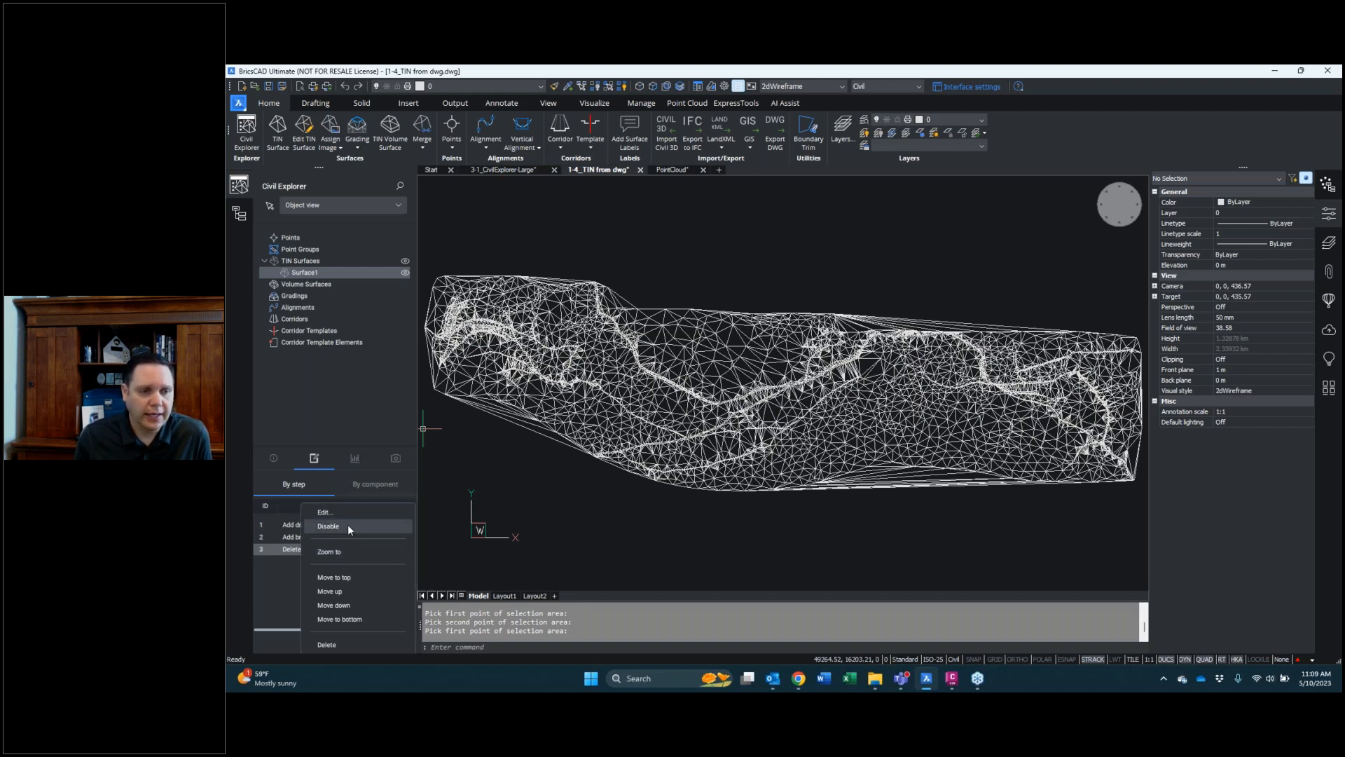
{"action": "left_click", "coordinate": [349, 527]}
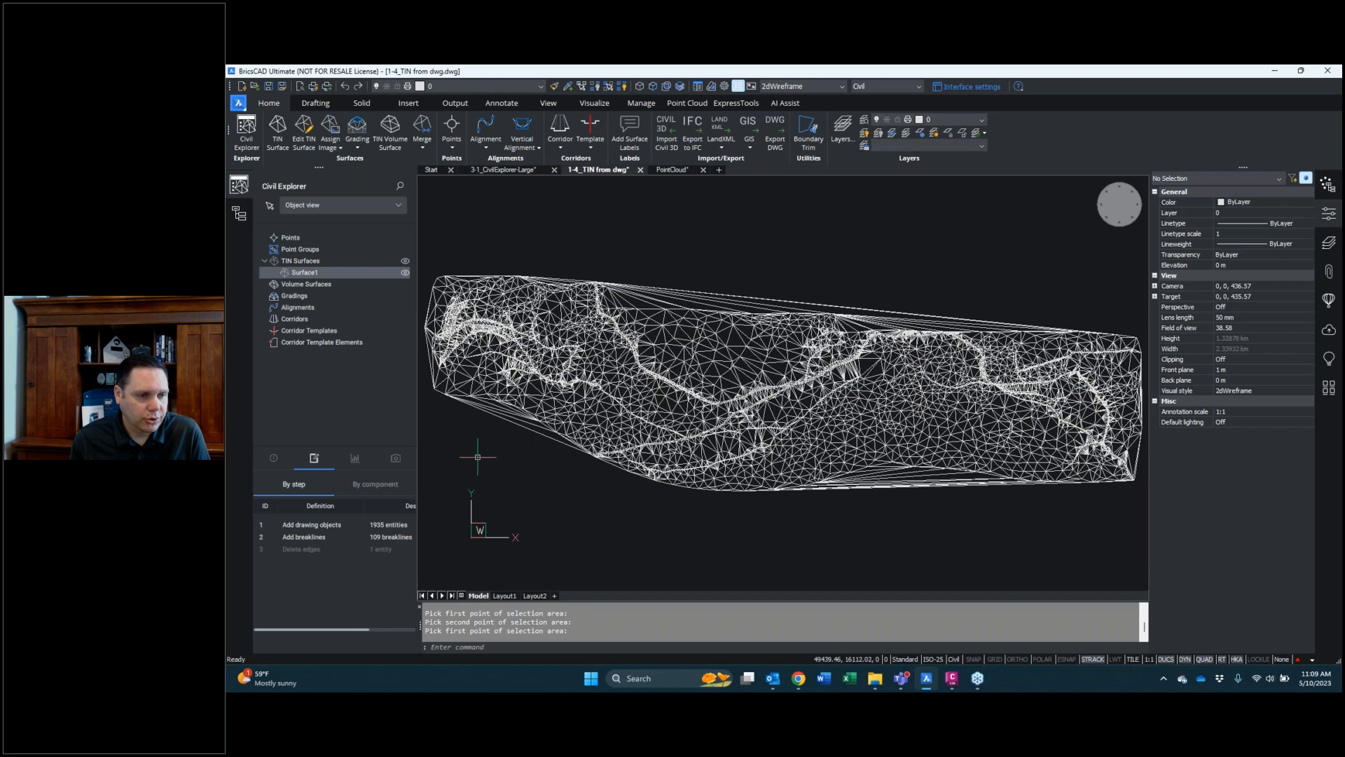
{"action": "right_click", "coordinate": [318, 549]}
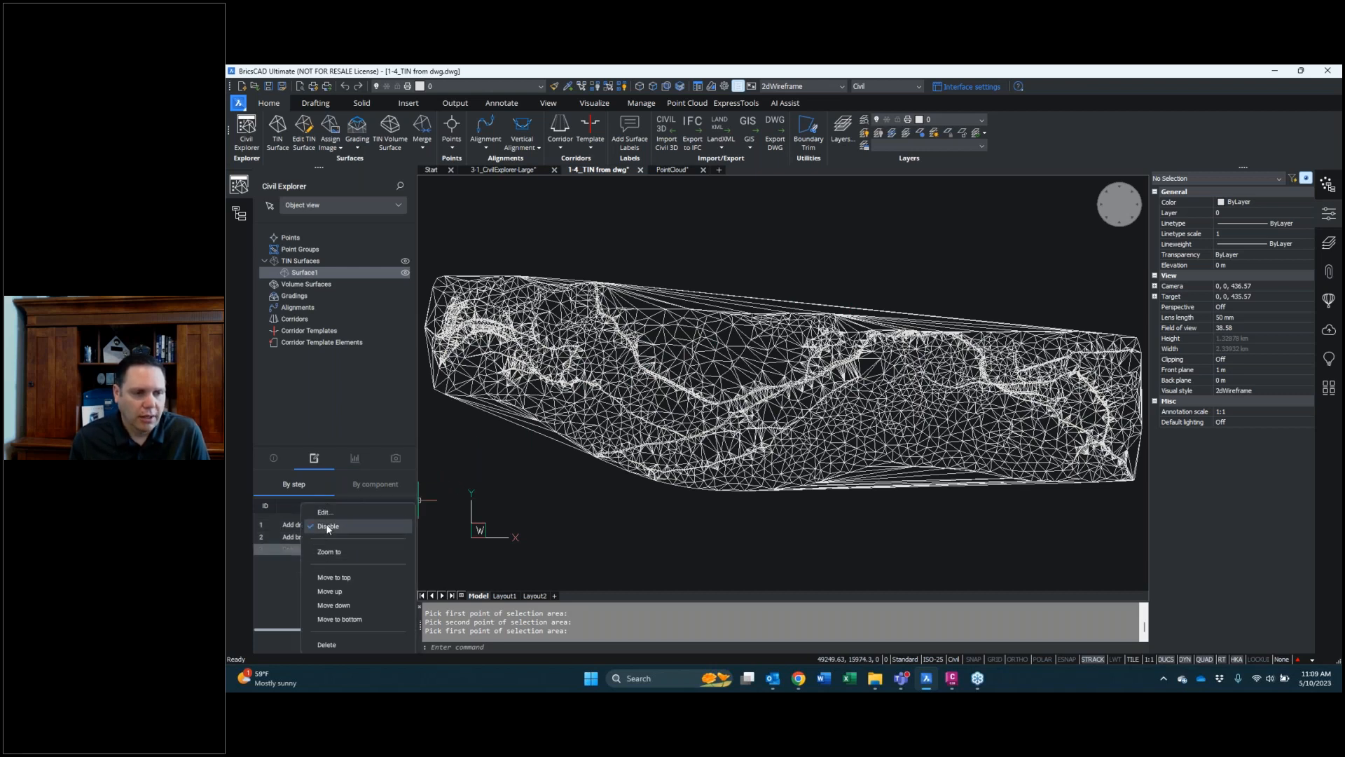
{"action": "left_click", "coordinate": [329, 527]}
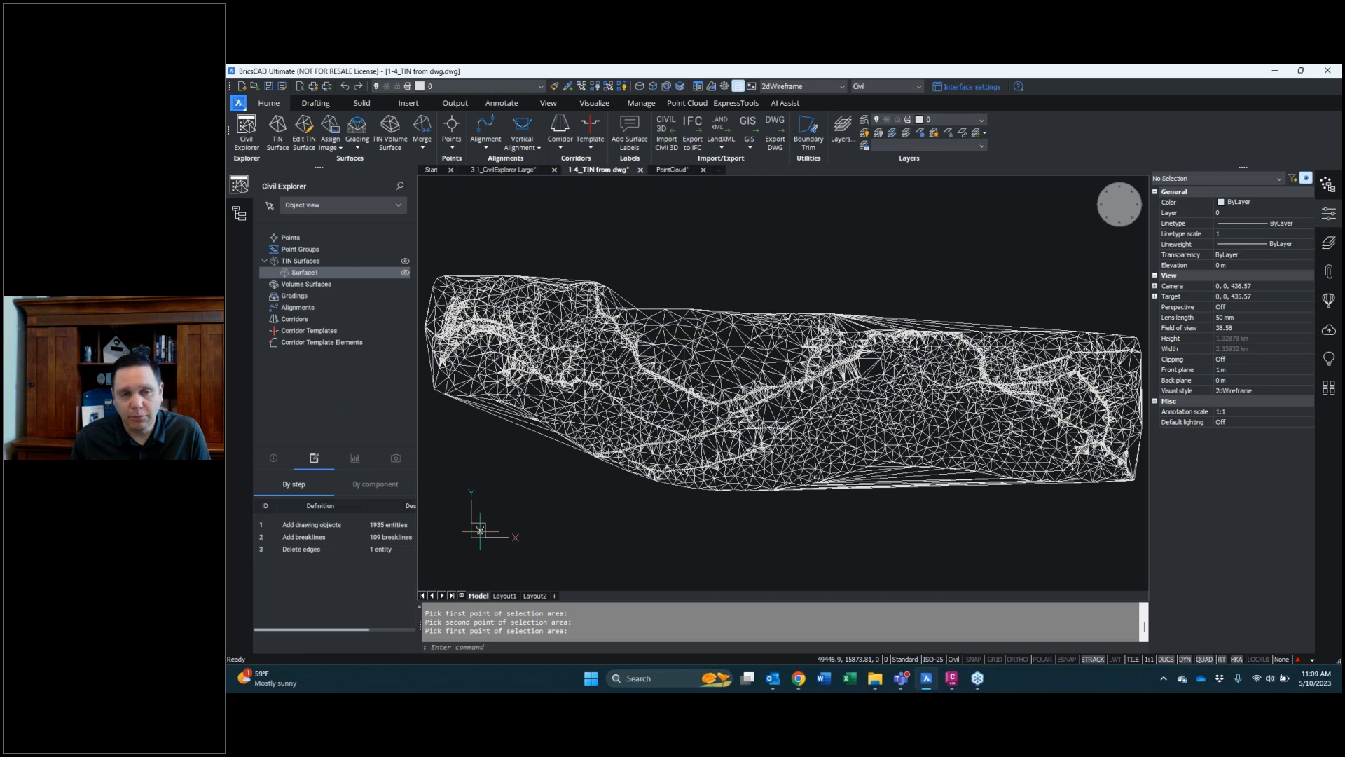
Delete the Delete edges entry from the surface definition
{"action": "right_click", "coordinate": [322, 549]}
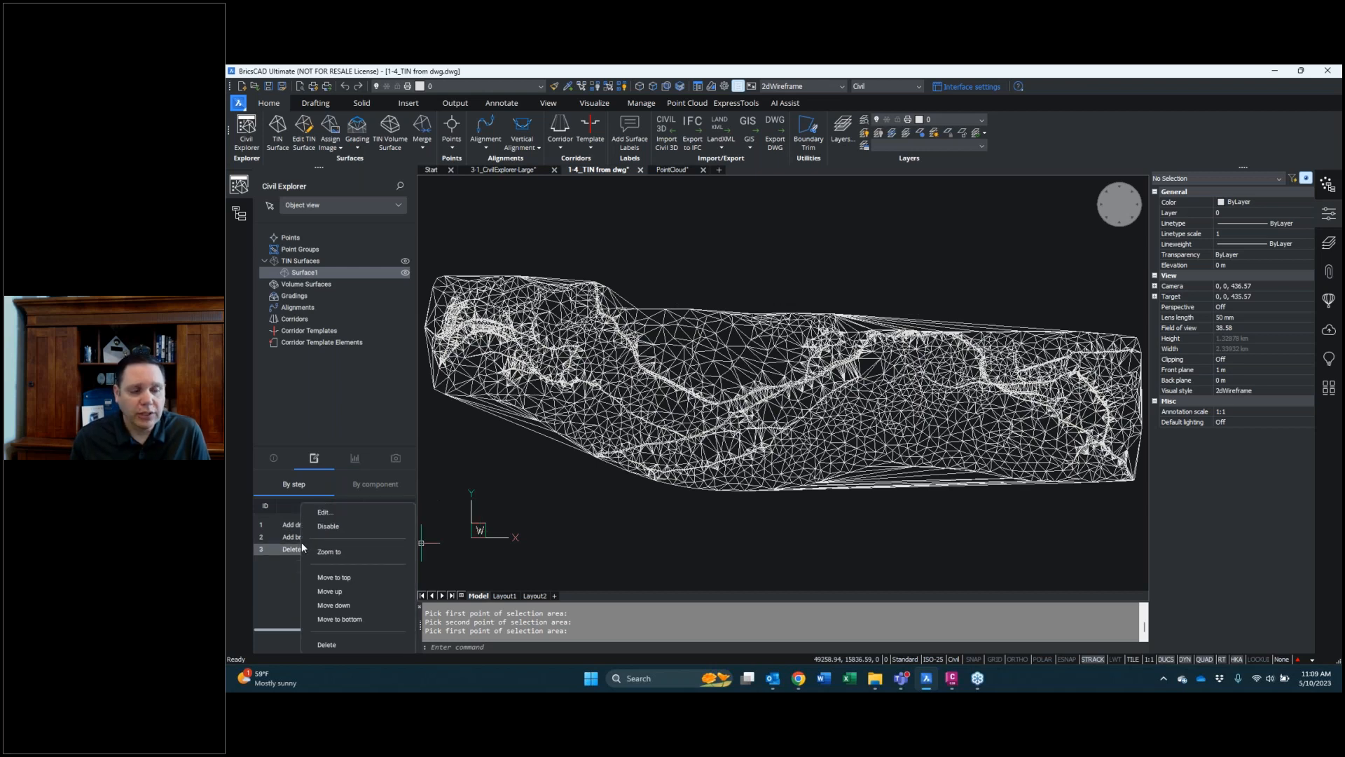
{"action": "left_click", "coordinate": [326, 645]}
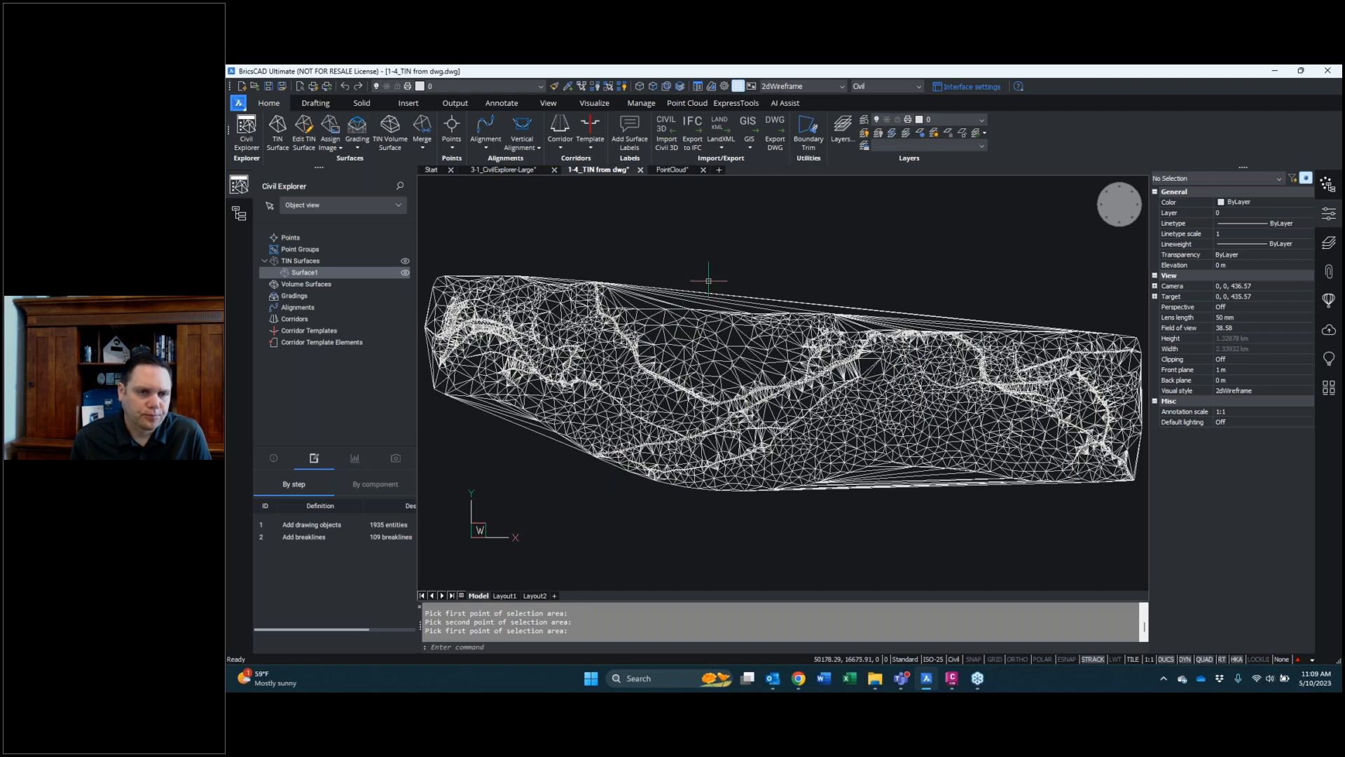
{"action": "mouse_move", "coordinate": [659, 305]}
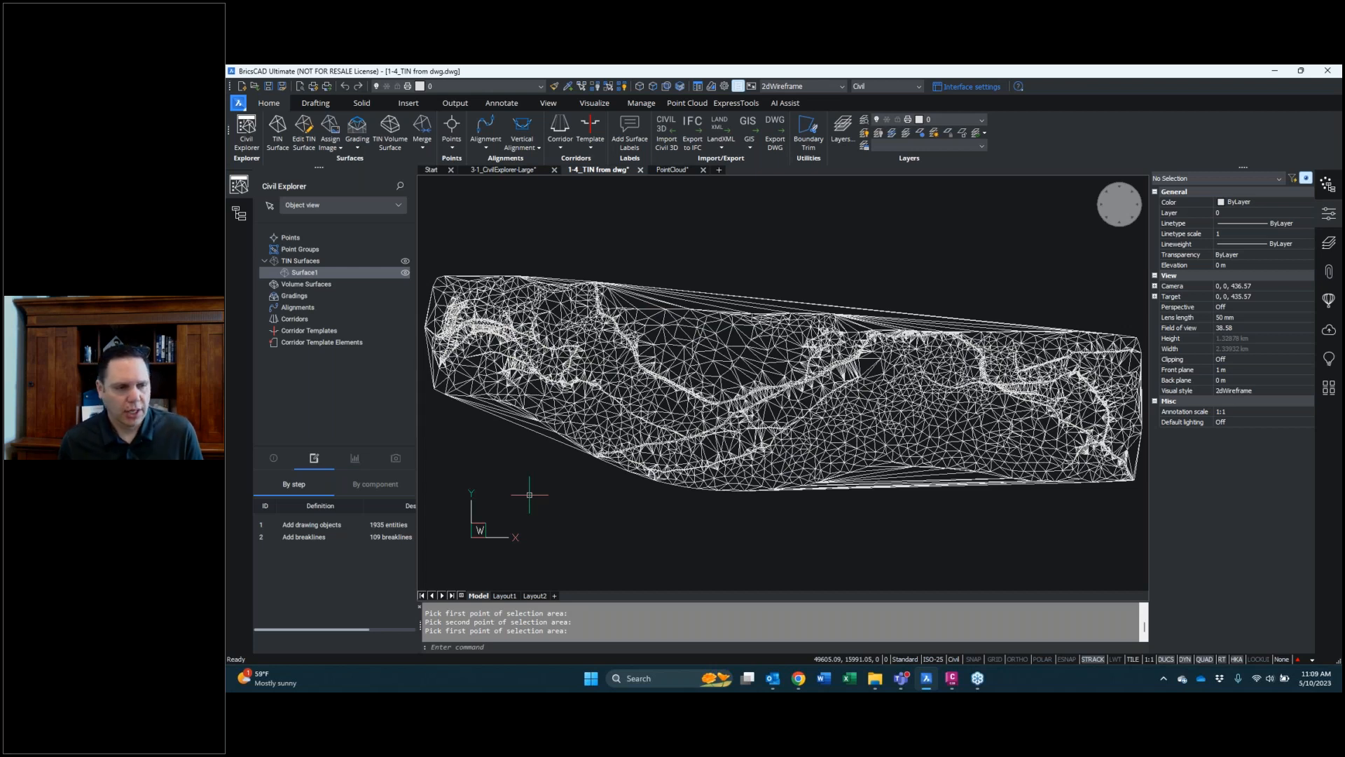
Remove the TIN surface's outer edges by a maximum triangle length picked along its upper edge, with no minimum length or maximum angle
{"action": "right_click", "coordinate": [328, 276]}
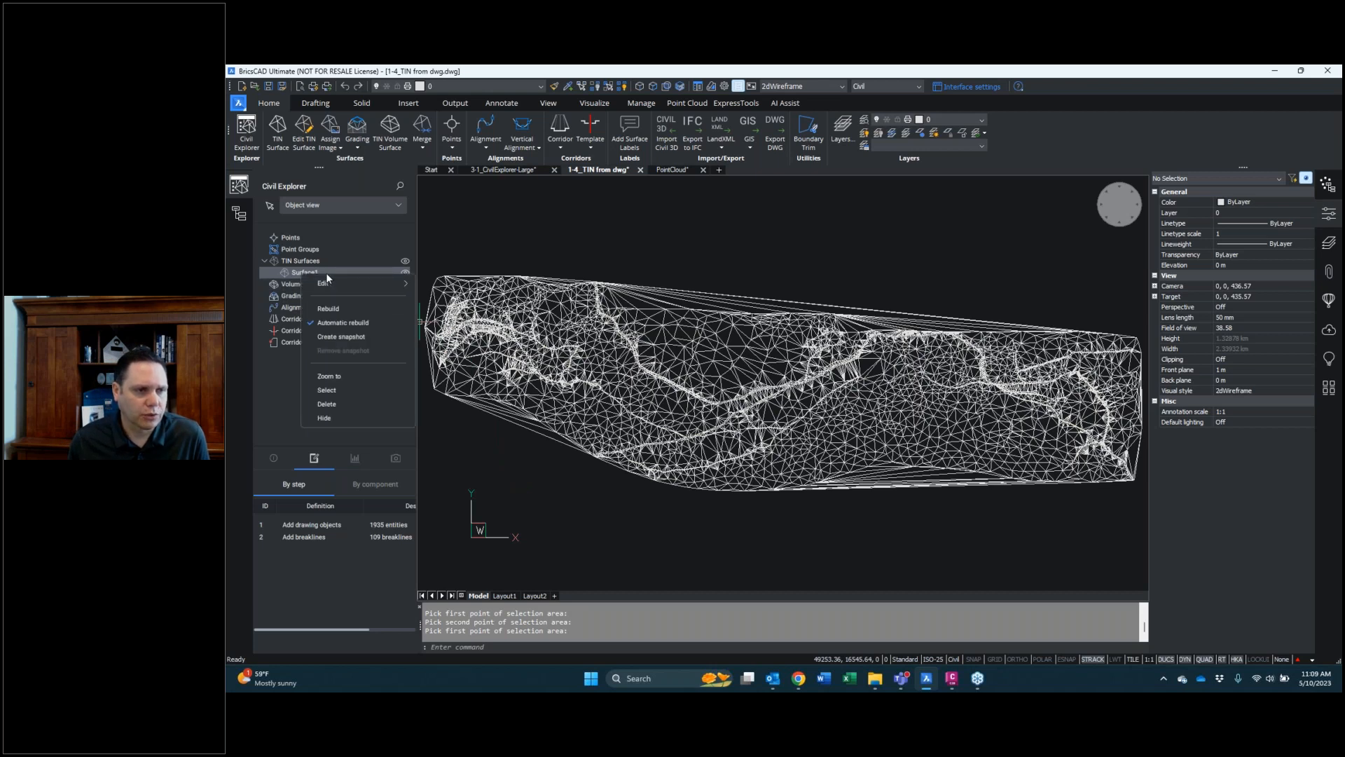
{"action": "mouse_move", "coordinate": [328, 283]}
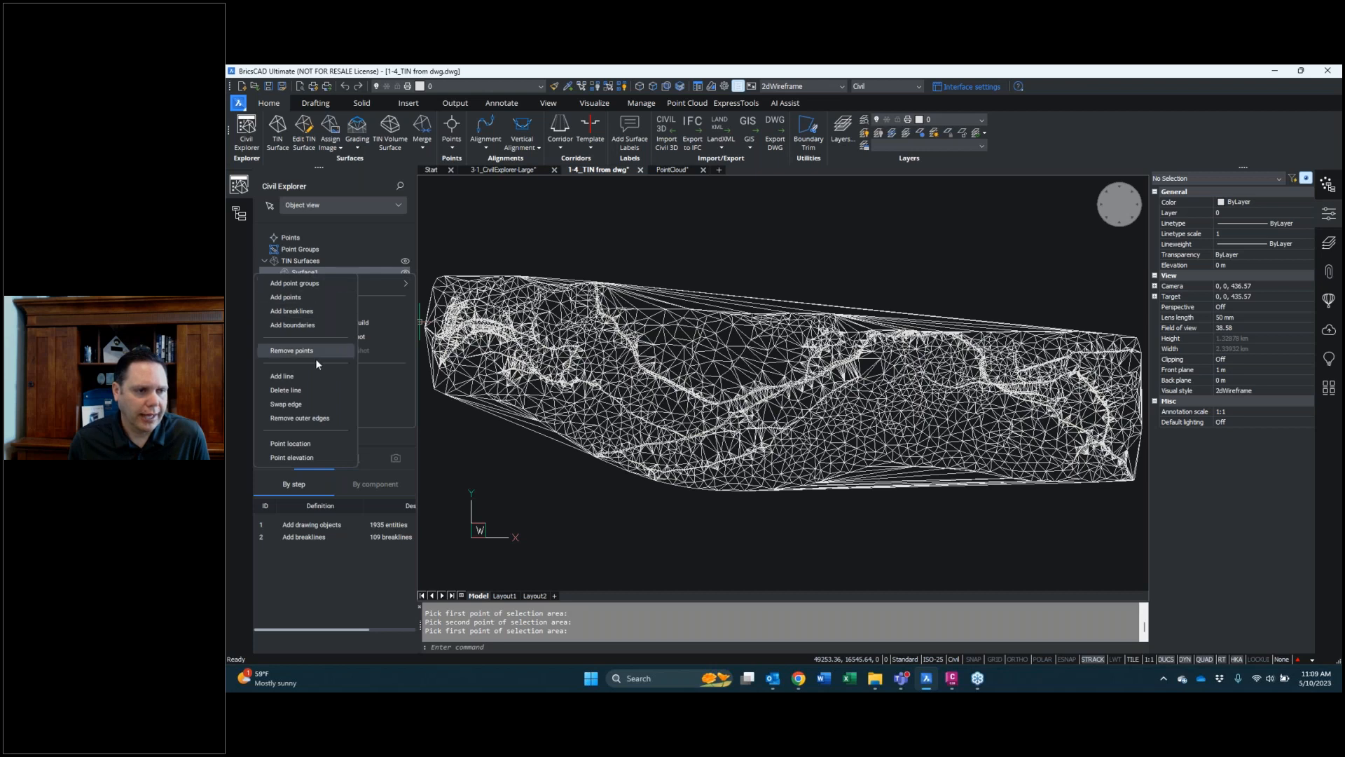
{"action": "left_click", "coordinate": [317, 420]}
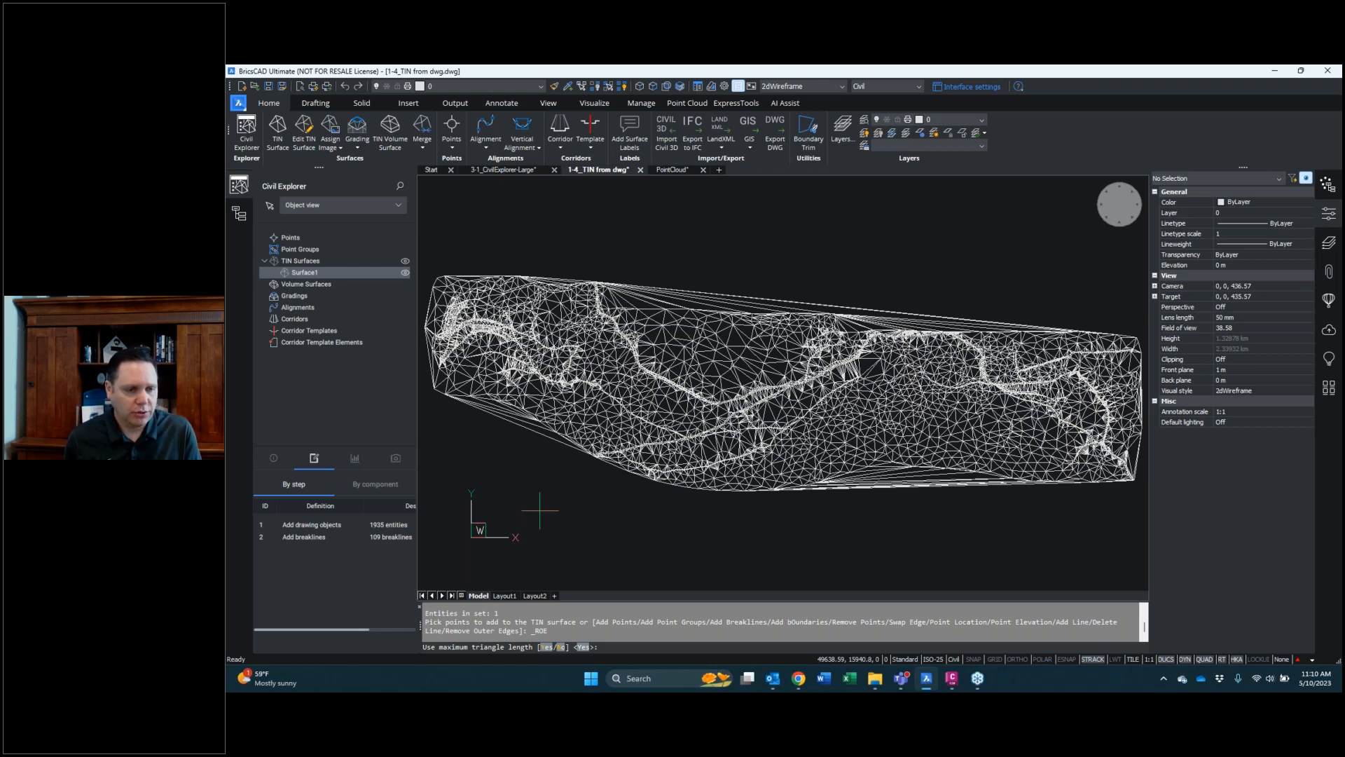
{"action": "key", "text": "Return"}
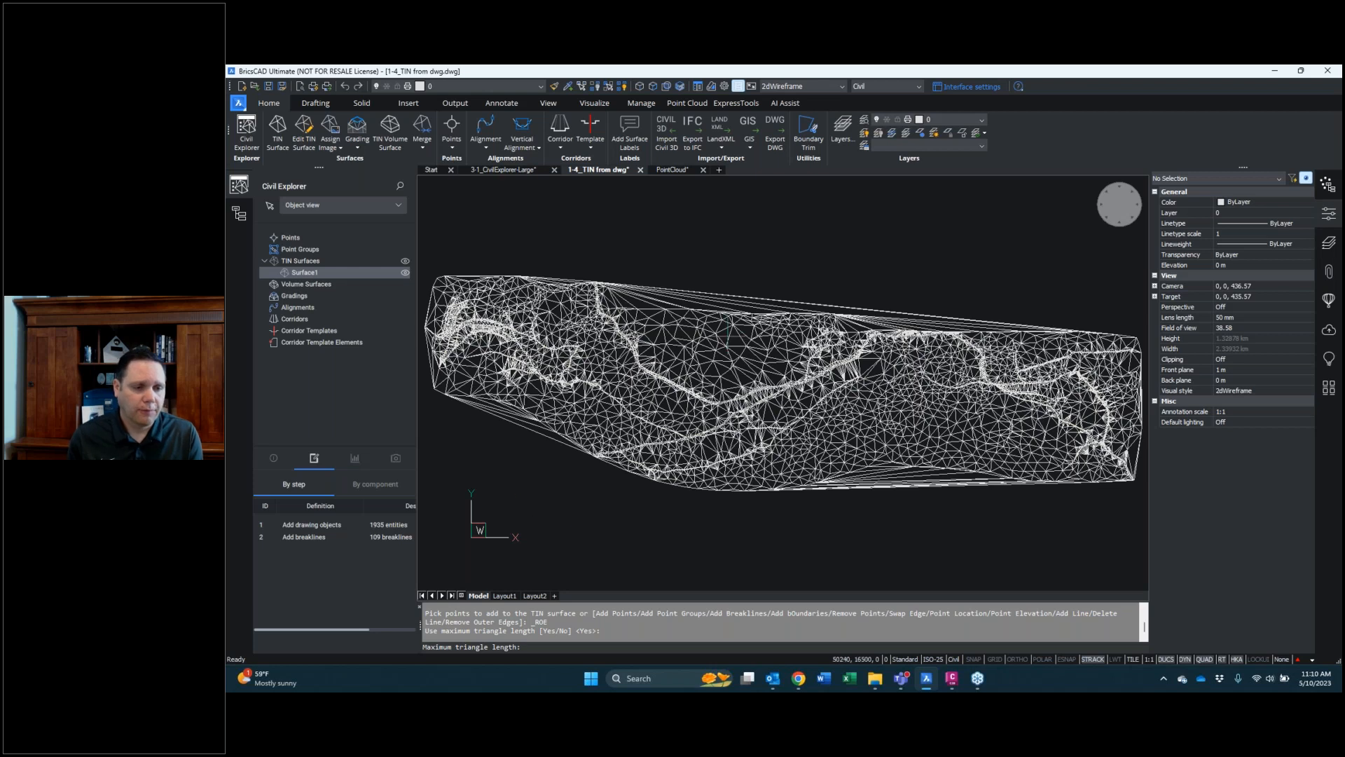
{"action": "left_click", "coordinate": [605, 289]}
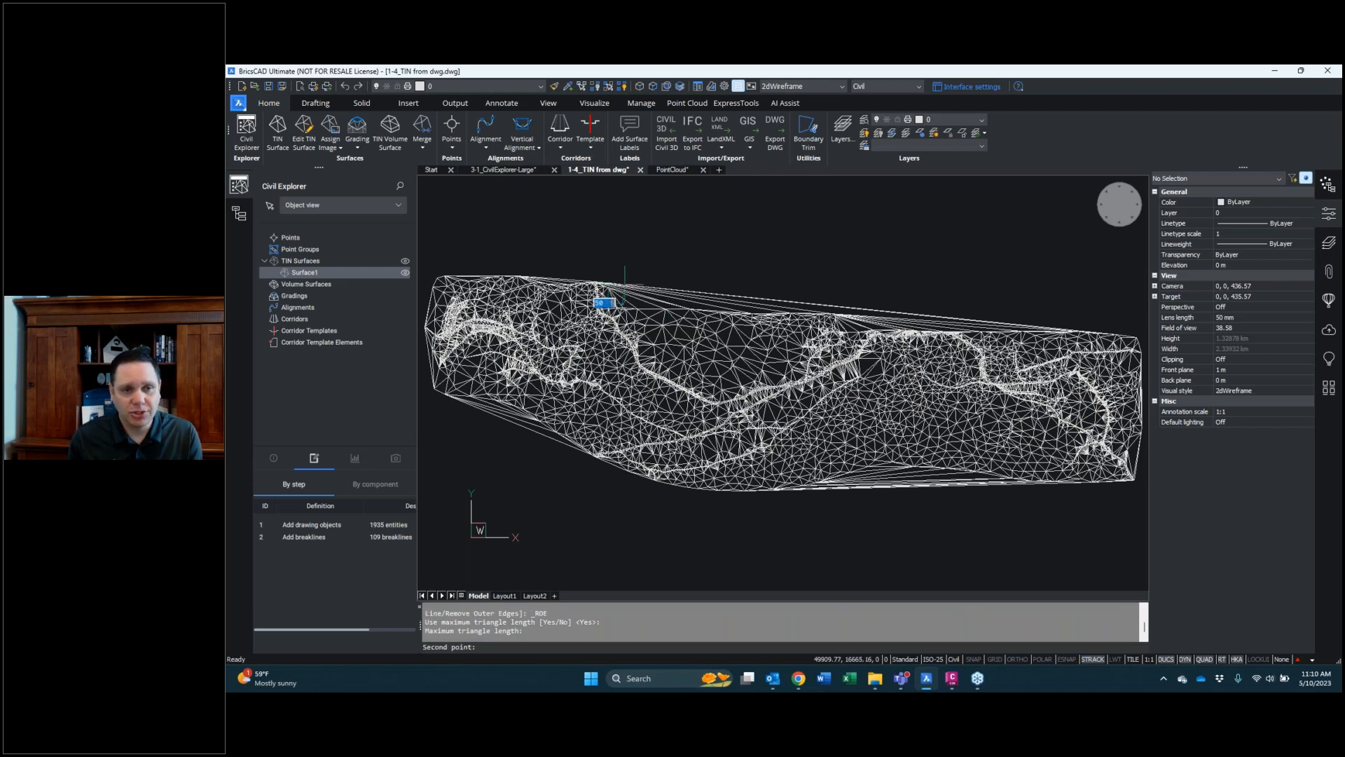
{"action": "left_click", "coordinate": [742, 300]}
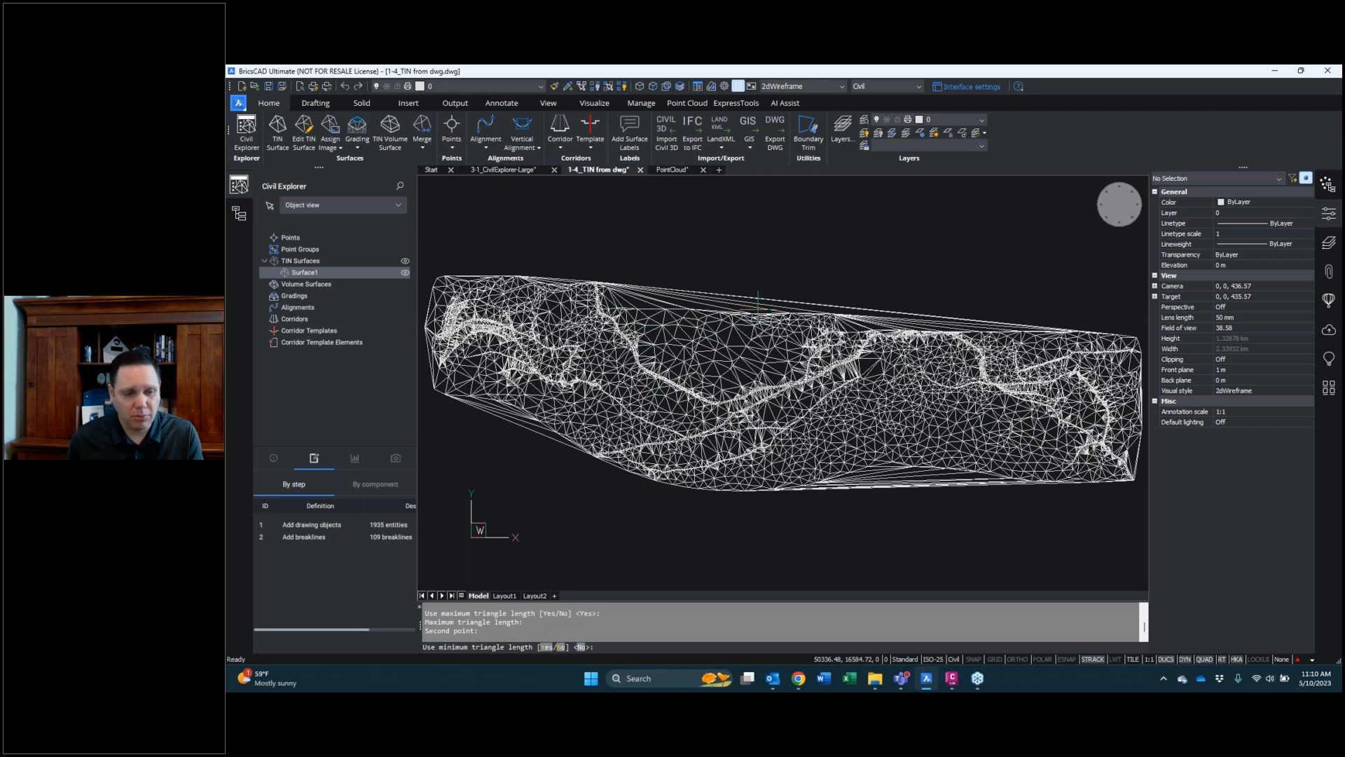
{"action": "key", "text": "Return"}
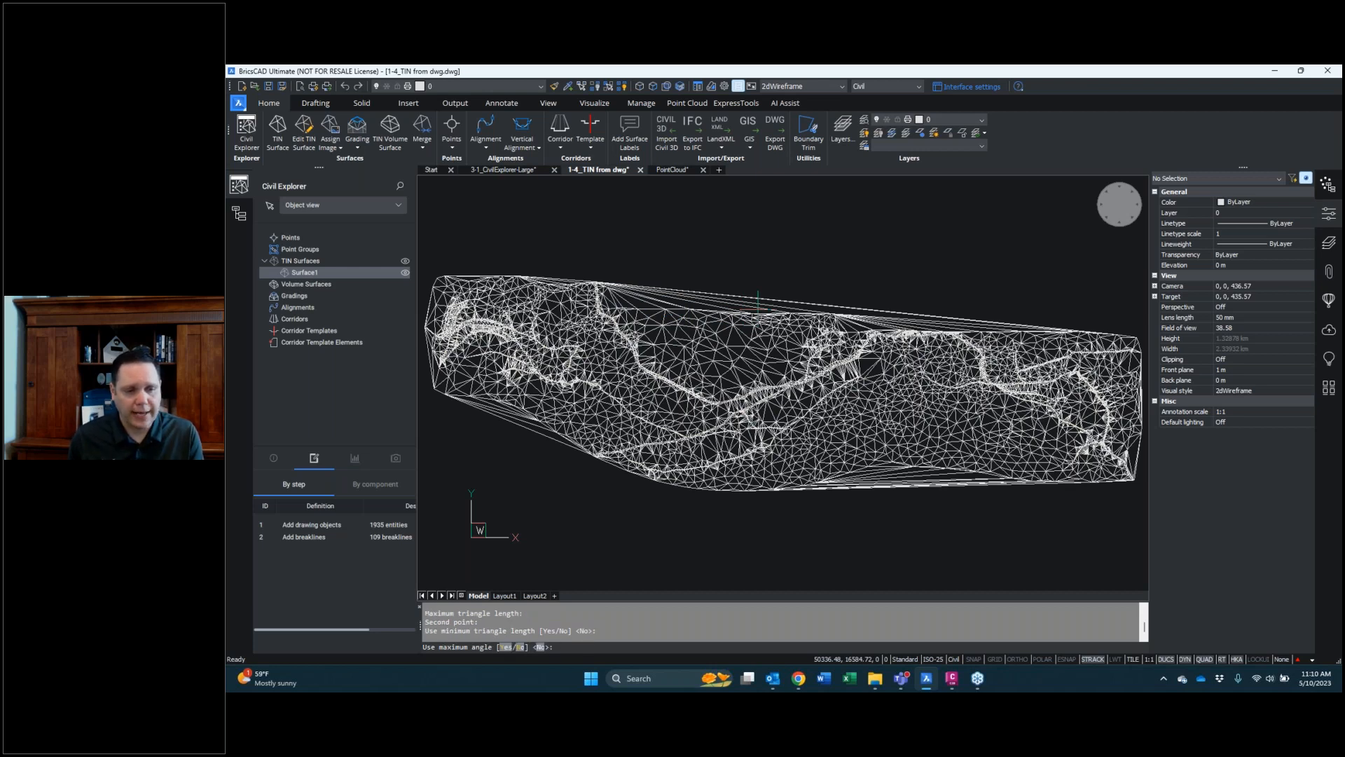
{"action": "key", "text": "Return"}
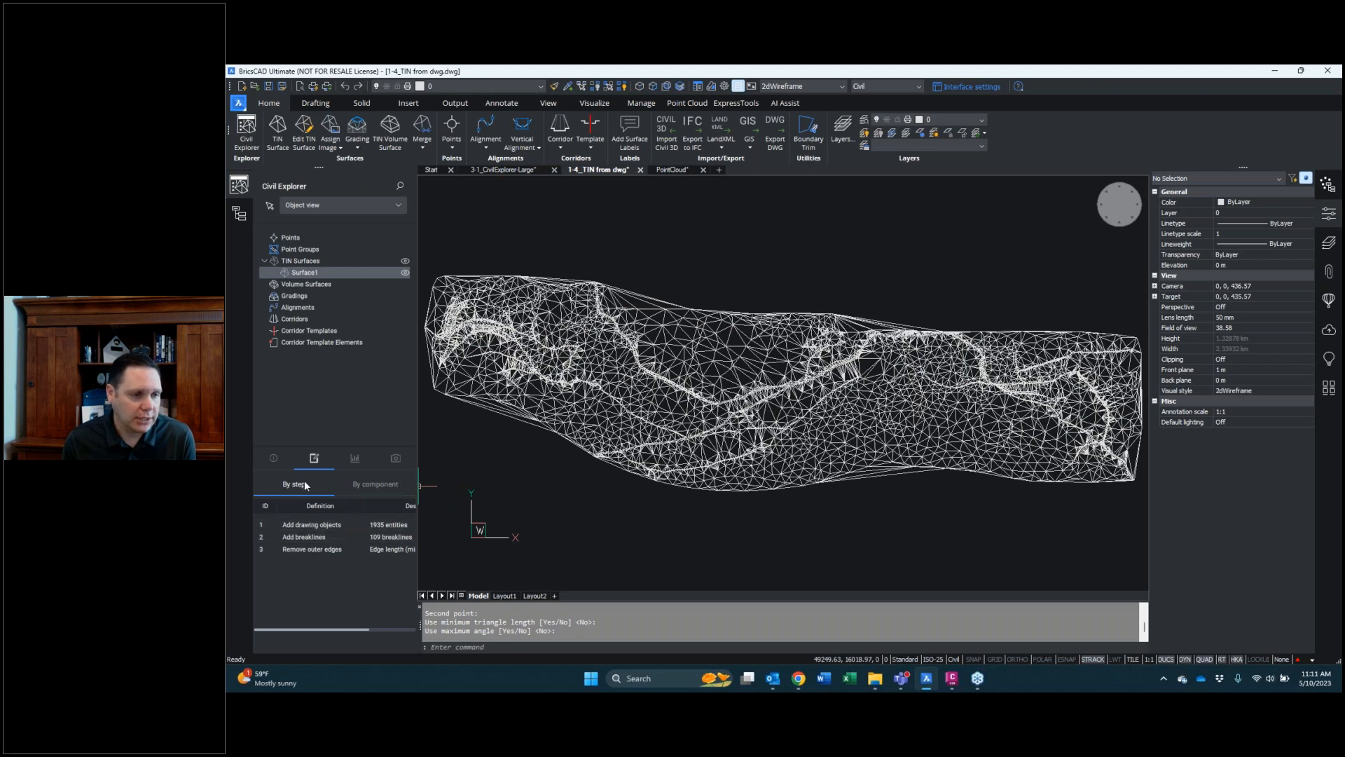
Try a maximum edge length of 50 for the Remove outer edges definition entry, and set it to 100
{"action": "double_click", "coordinate": [304, 548]}
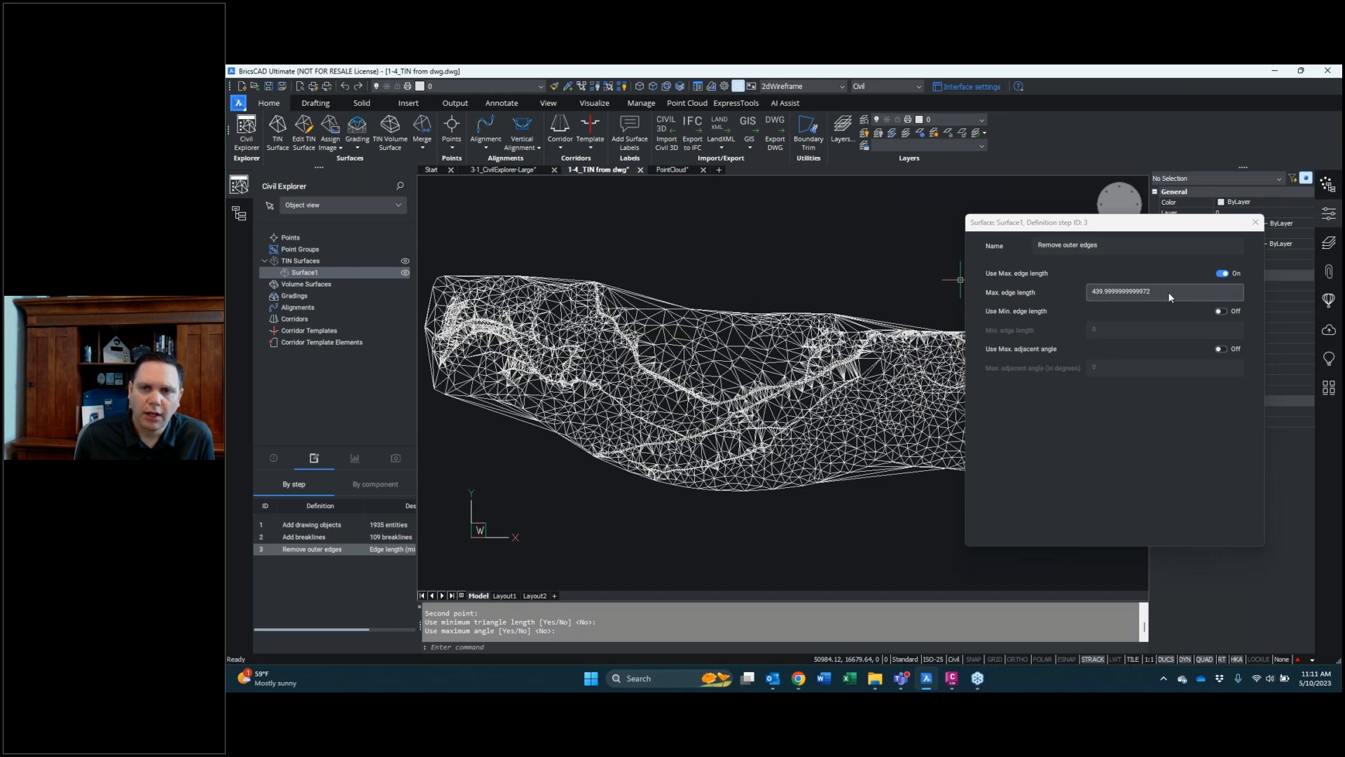
{"action": "left_click", "coordinate": [1227, 275]}
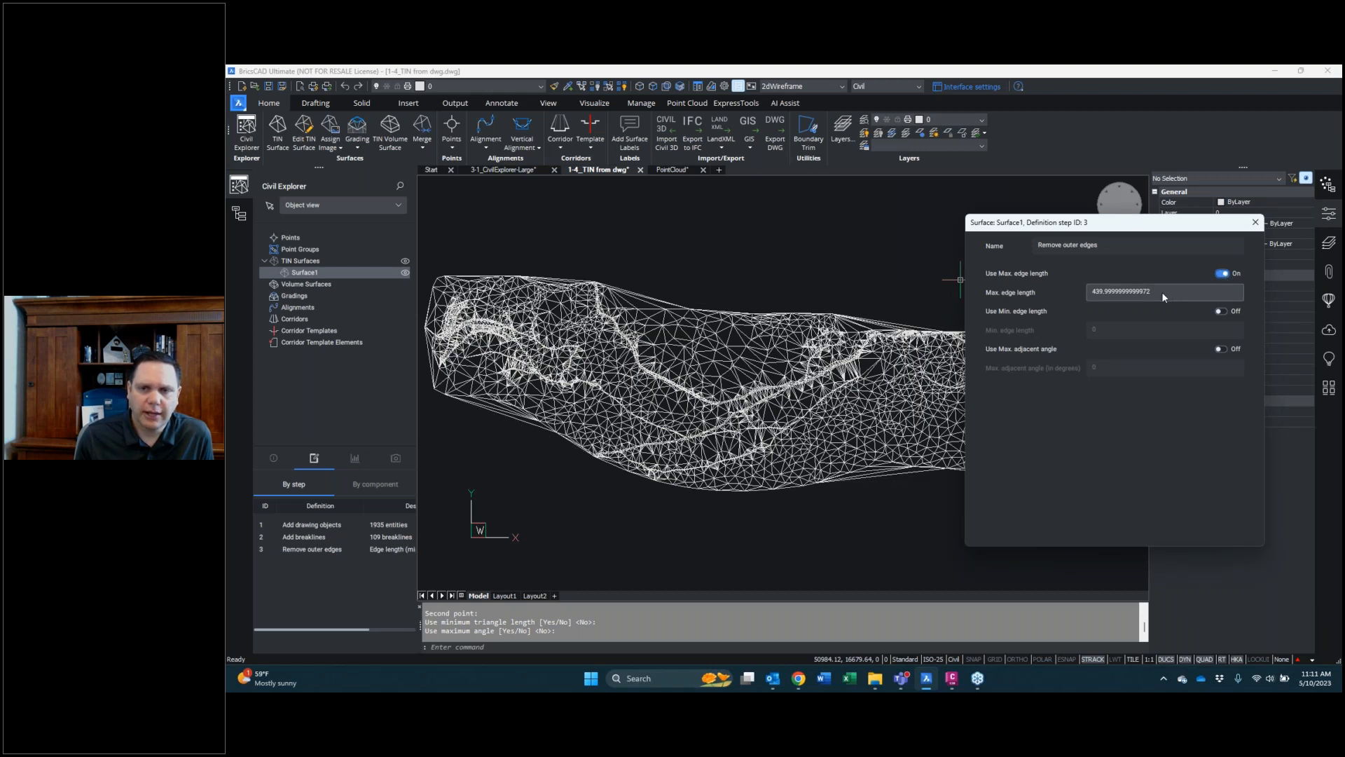
{"action": "left_click_drag", "start_coordinate": [1159, 292], "coordinate": [1061, 295]}
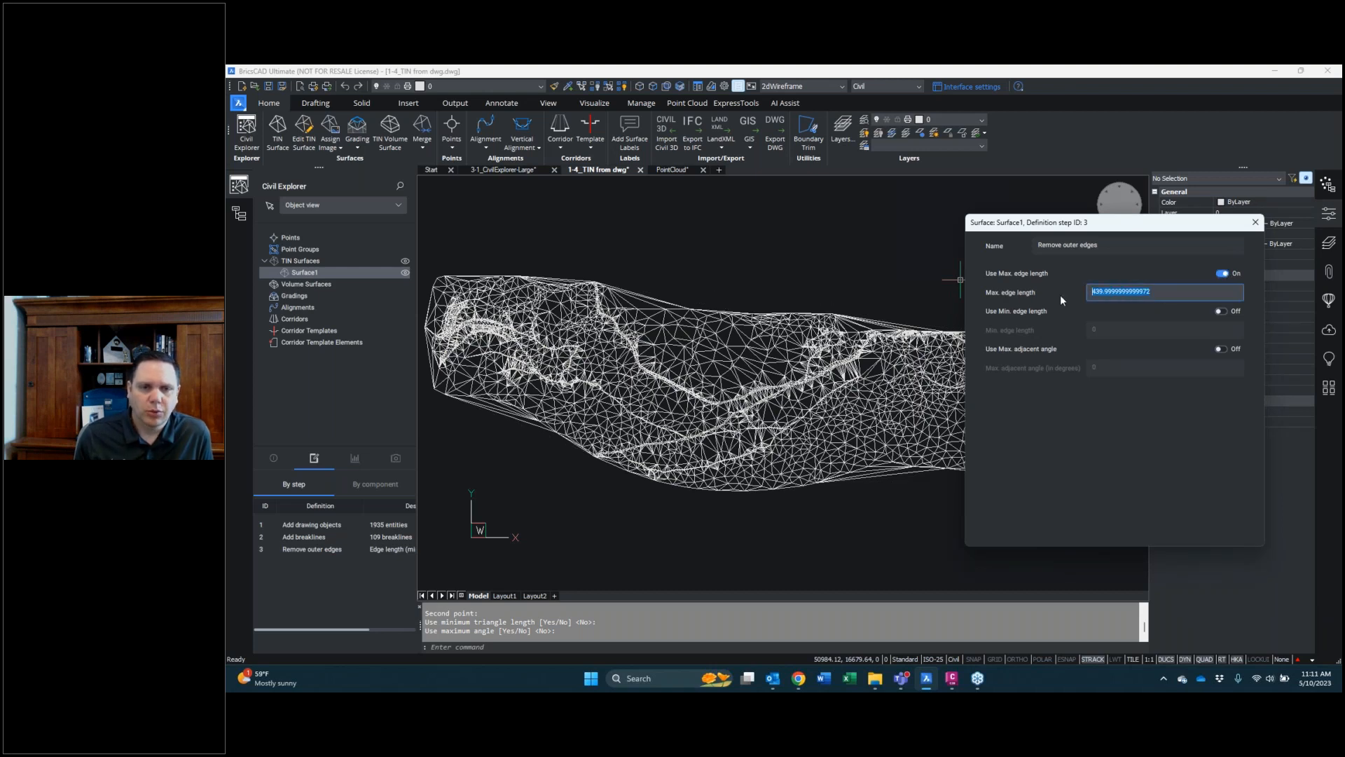
{"action": "type", "text": "50"}
{"action": "key", "text": "Return"}
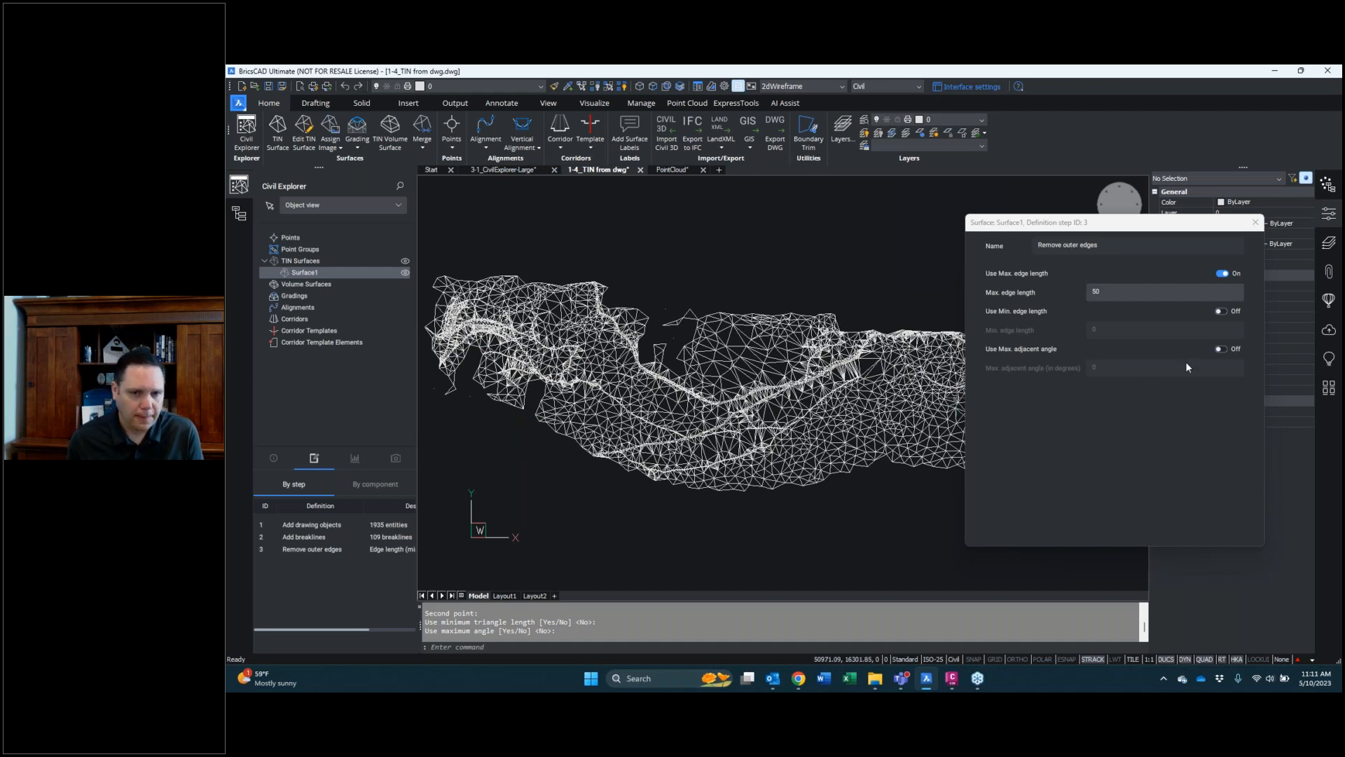
{"action": "double_click", "coordinate": [1090, 293]}
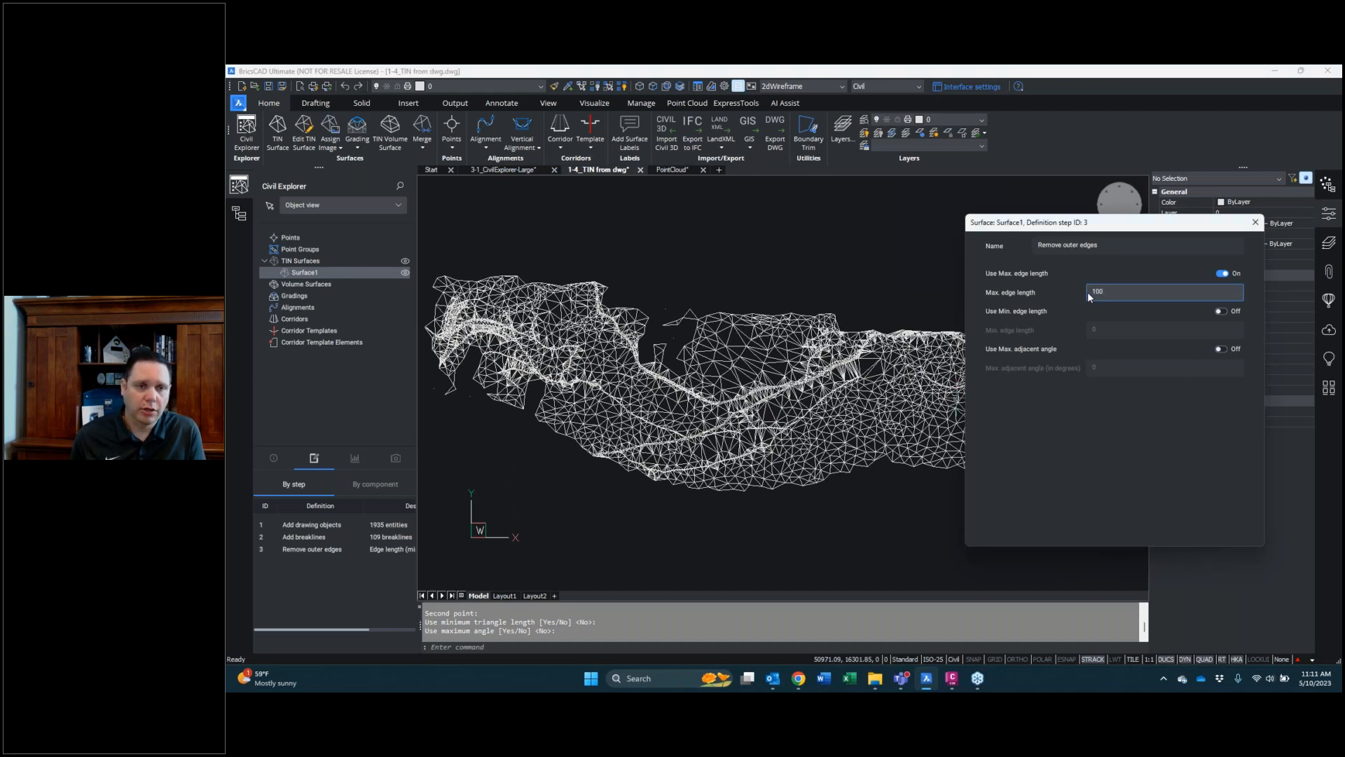
{"action": "key", "text": "Return"}
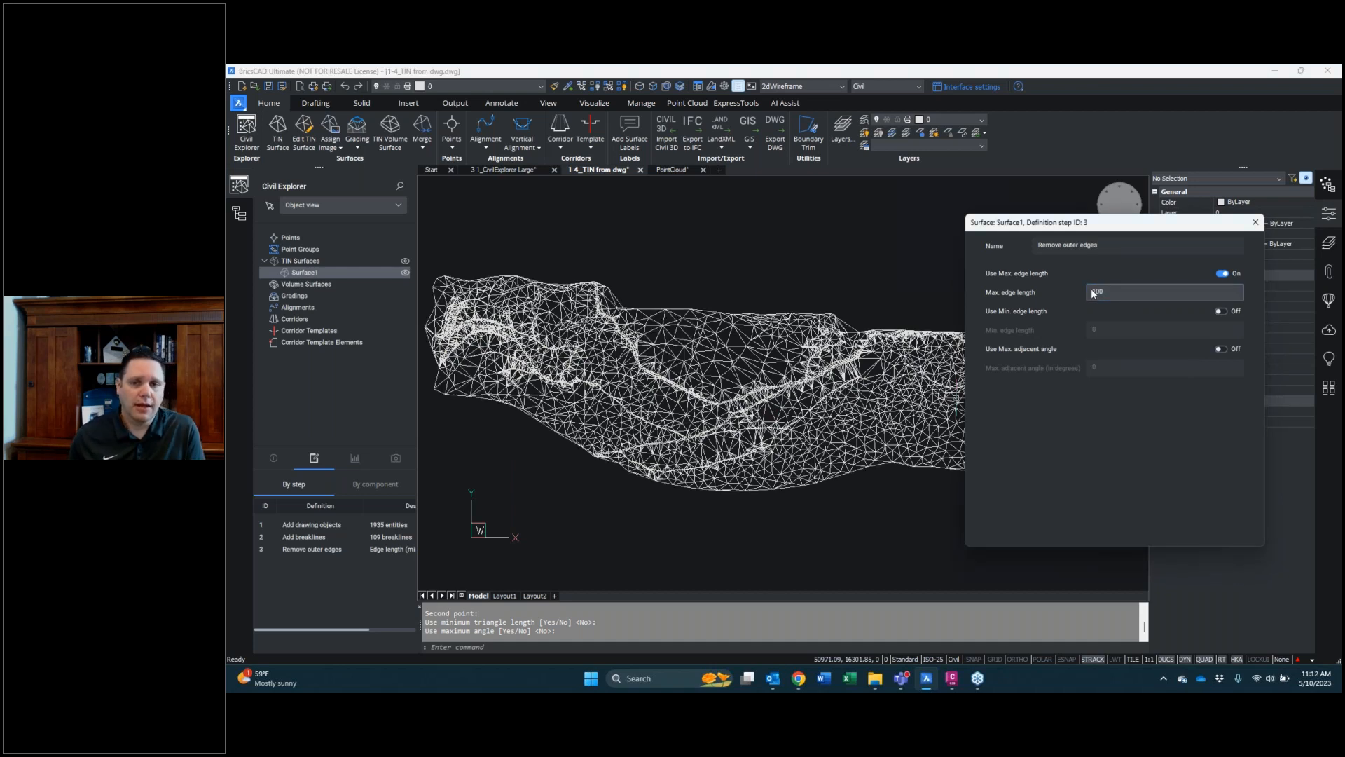
{"action": "left_click", "coordinate": [1254, 224]}
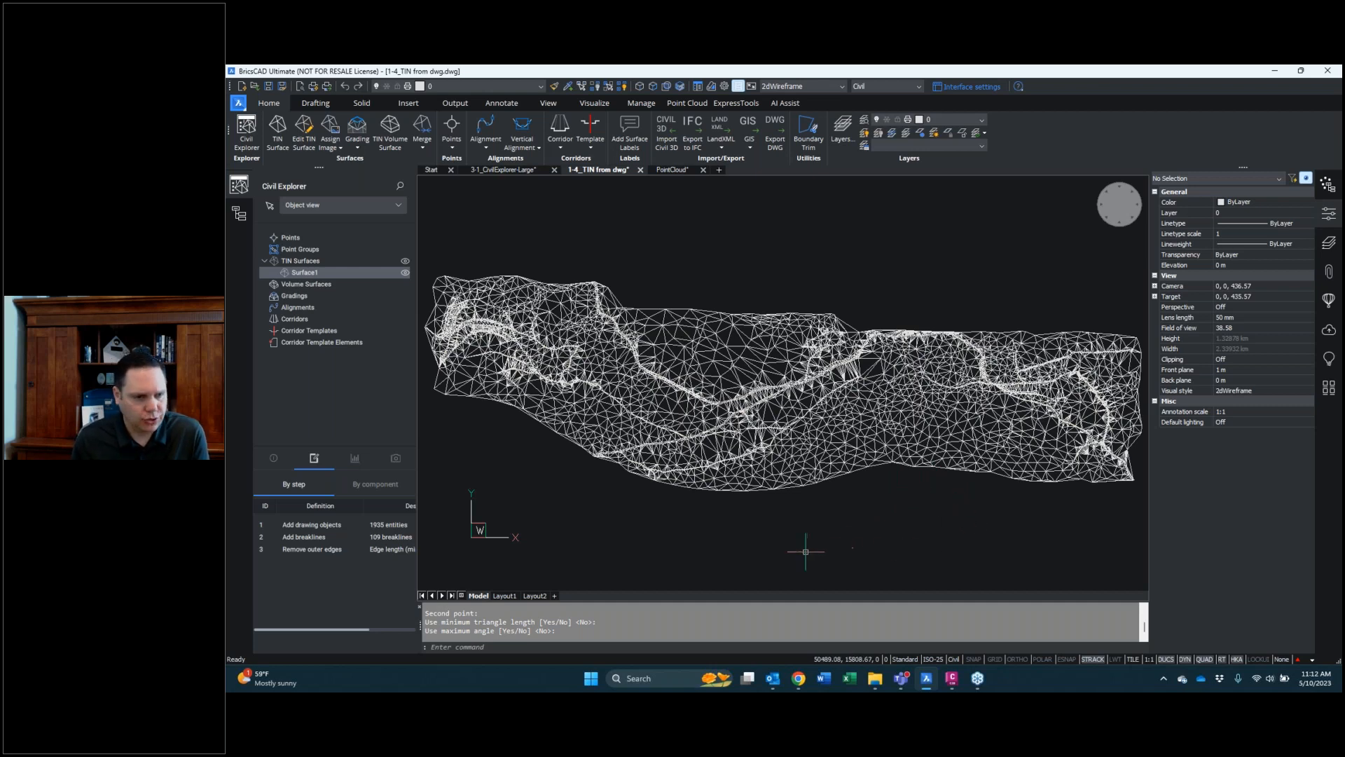
Enable contours in the surface's display settings and turn off its triangles
{"action": "left_click", "coordinate": [354, 459]}
{"action": "left_click", "coordinate": [394, 459]}
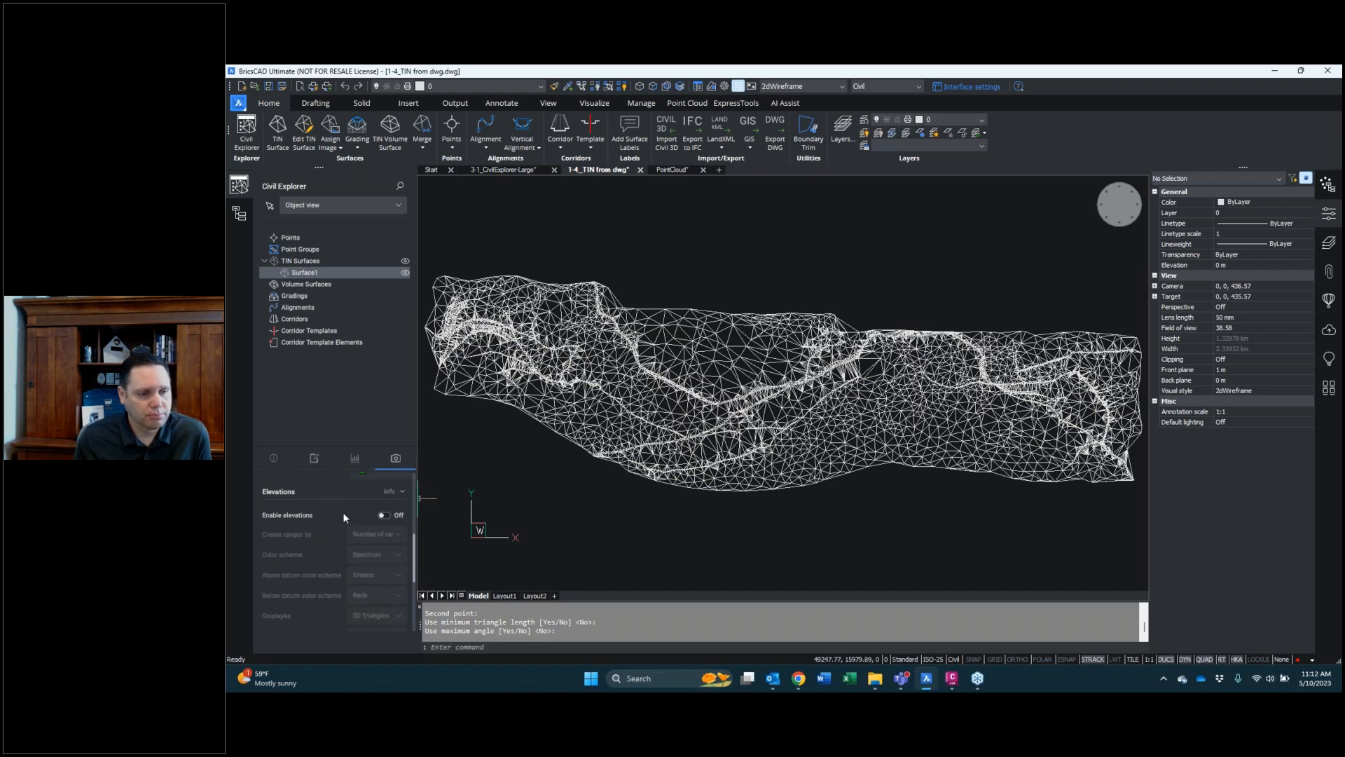
{"action": "scroll", "coordinate": [360, 527], "scroll_direction": "up", "scroll_amount": 4}
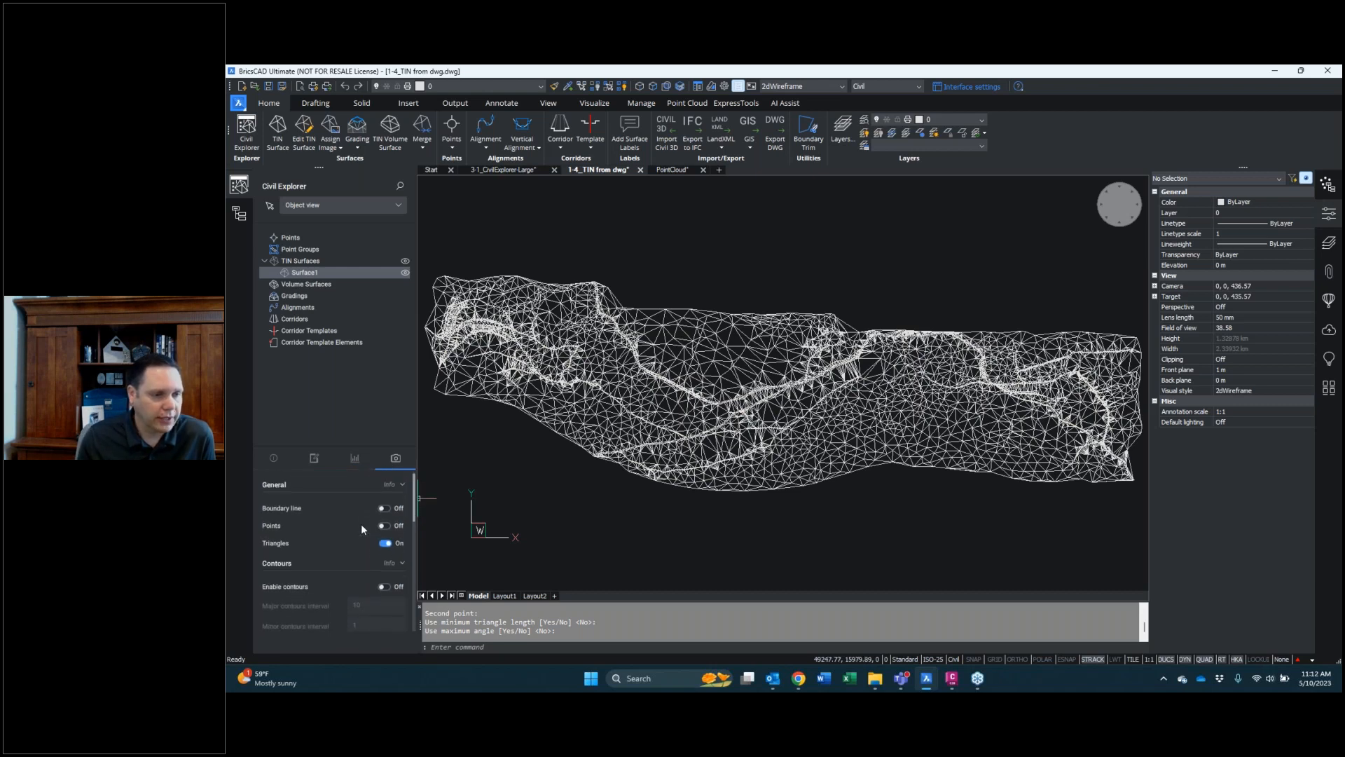
{"action": "left_click", "coordinate": [385, 587]}
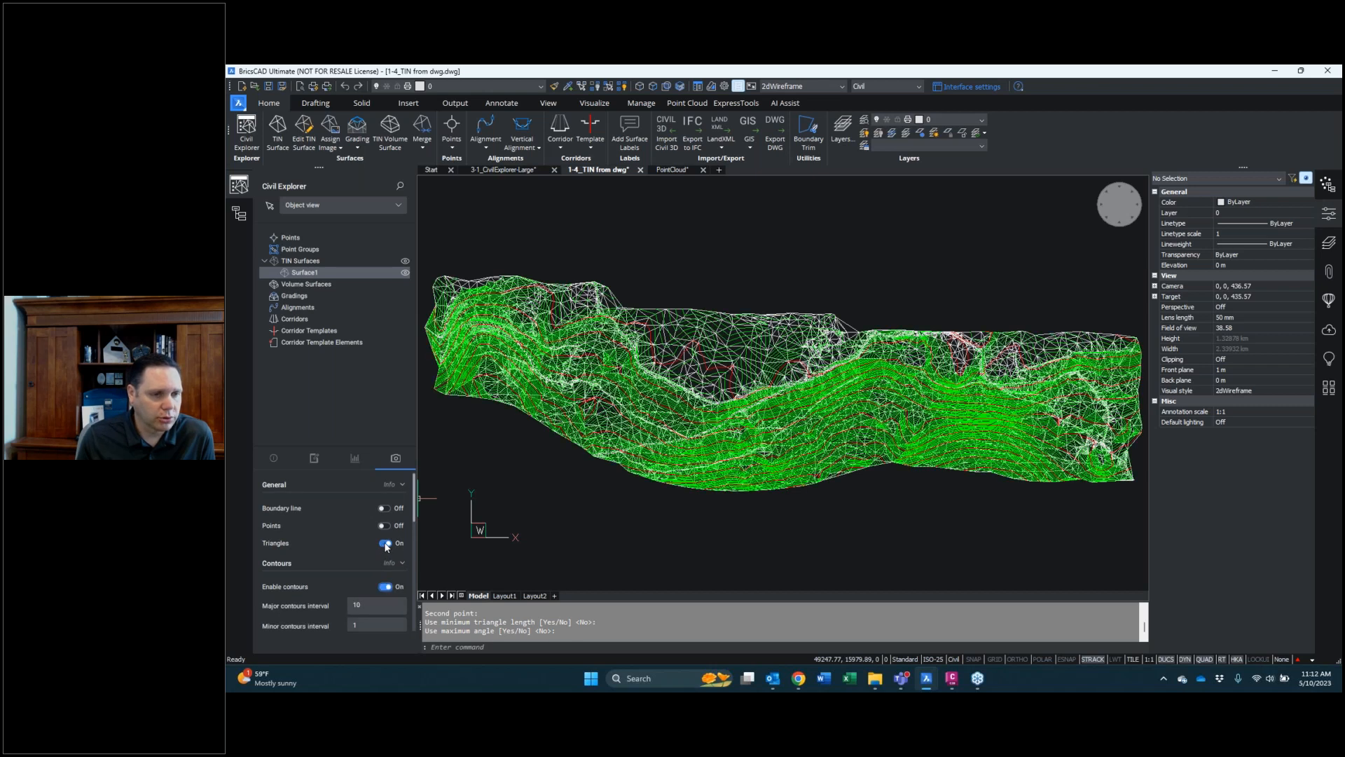
{"action": "left_click", "coordinate": [384, 543]}
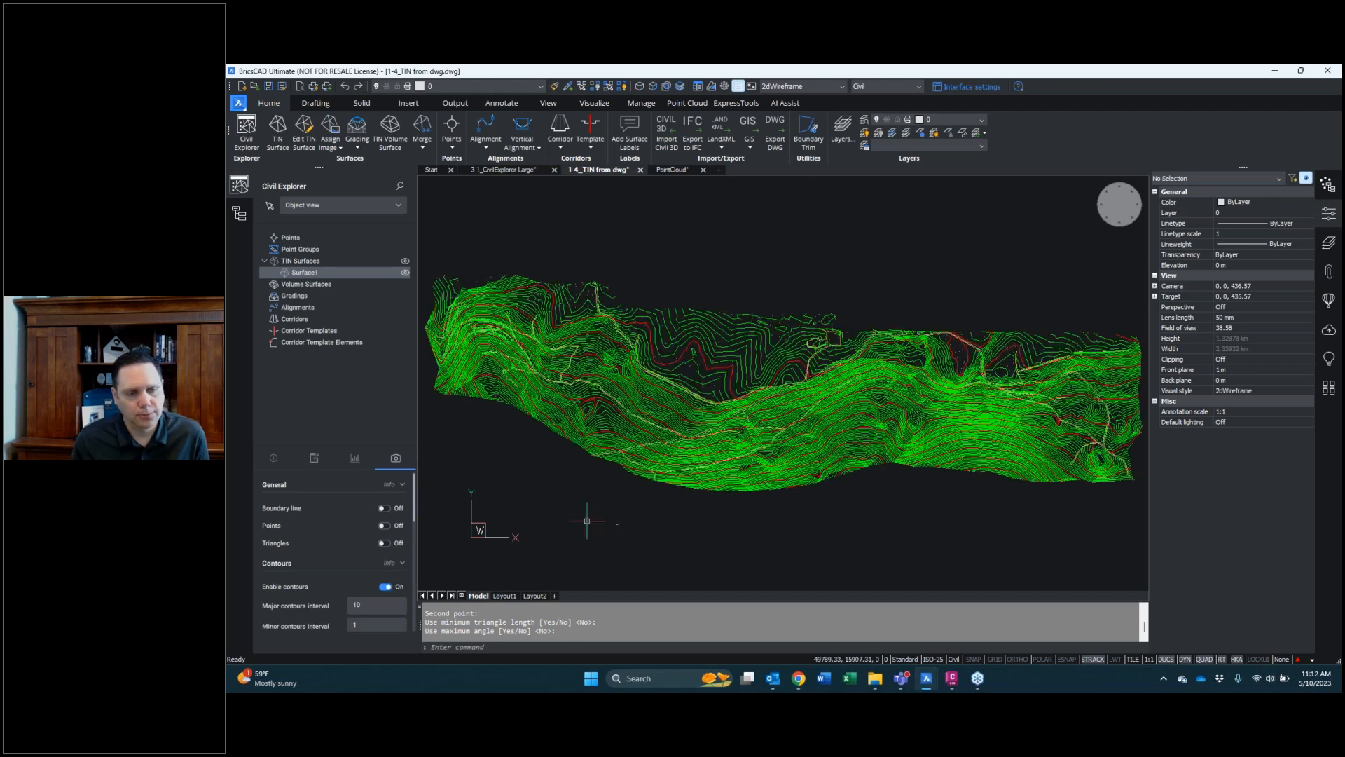
Open the Add breaklines definition entry and locate the breakline along the road below the junction by picking it in the drawing
{"action": "scroll", "coordinate": [350, 545], "scroll_direction": "down", "scroll_amount": 2}
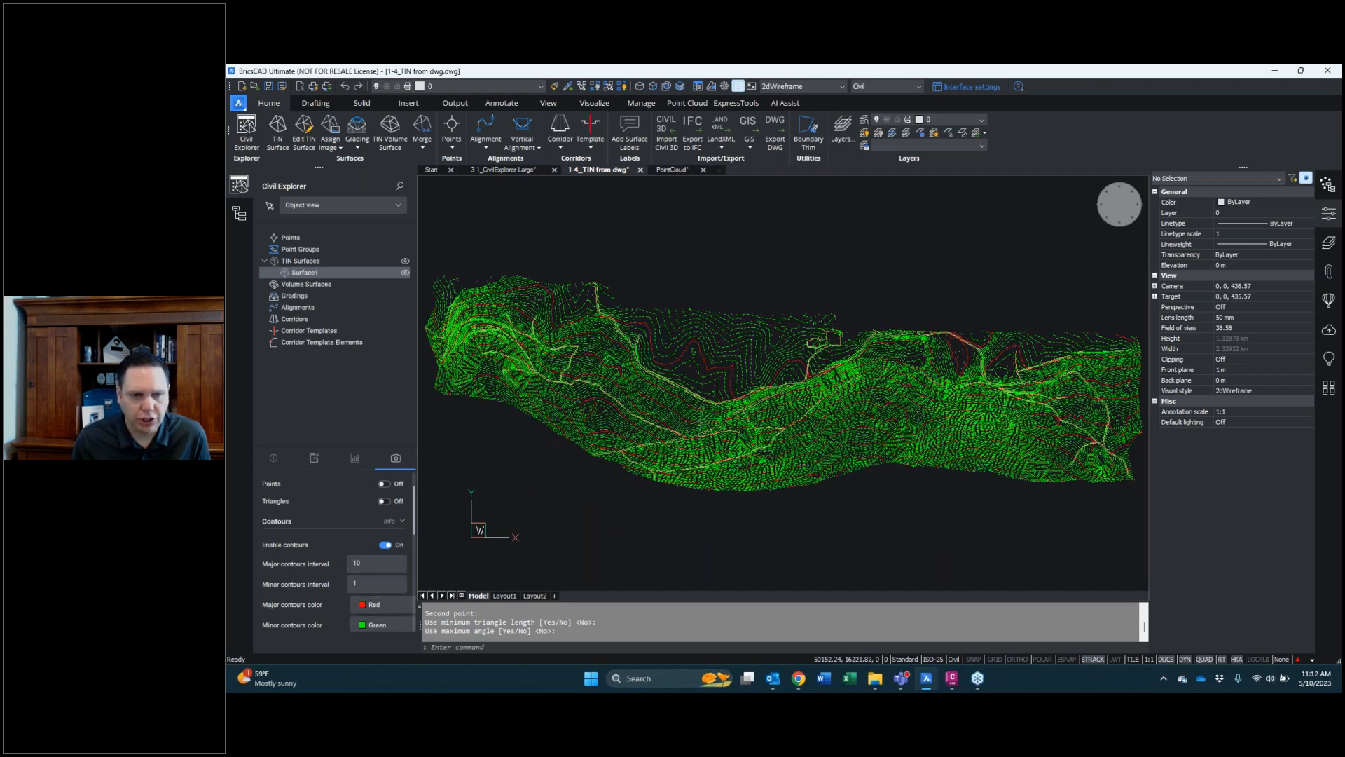
{"action": "scroll", "coordinate": [740, 398], "scroll_direction": "up", "scroll_amount": 5}
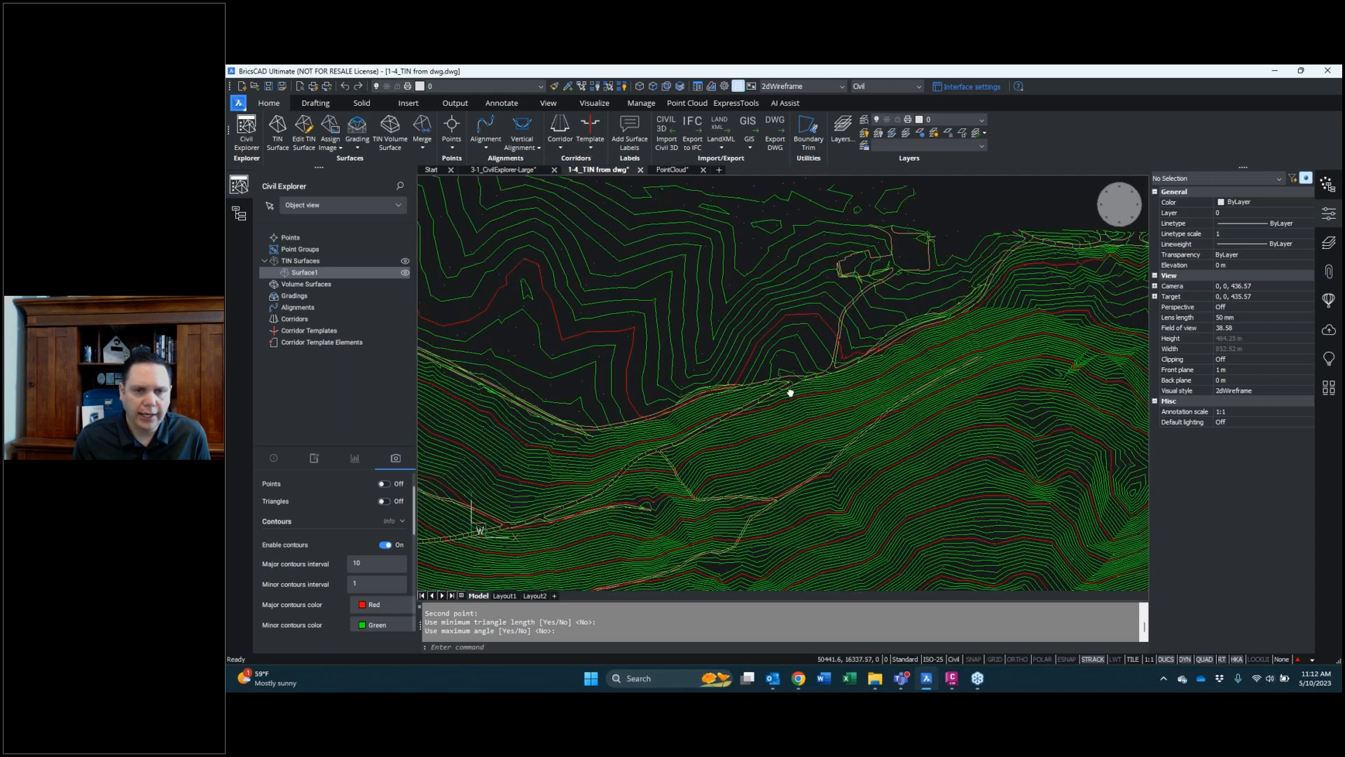
{"action": "scroll", "coordinate": [791, 393], "scroll_direction": "up", "scroll_amount": 2}
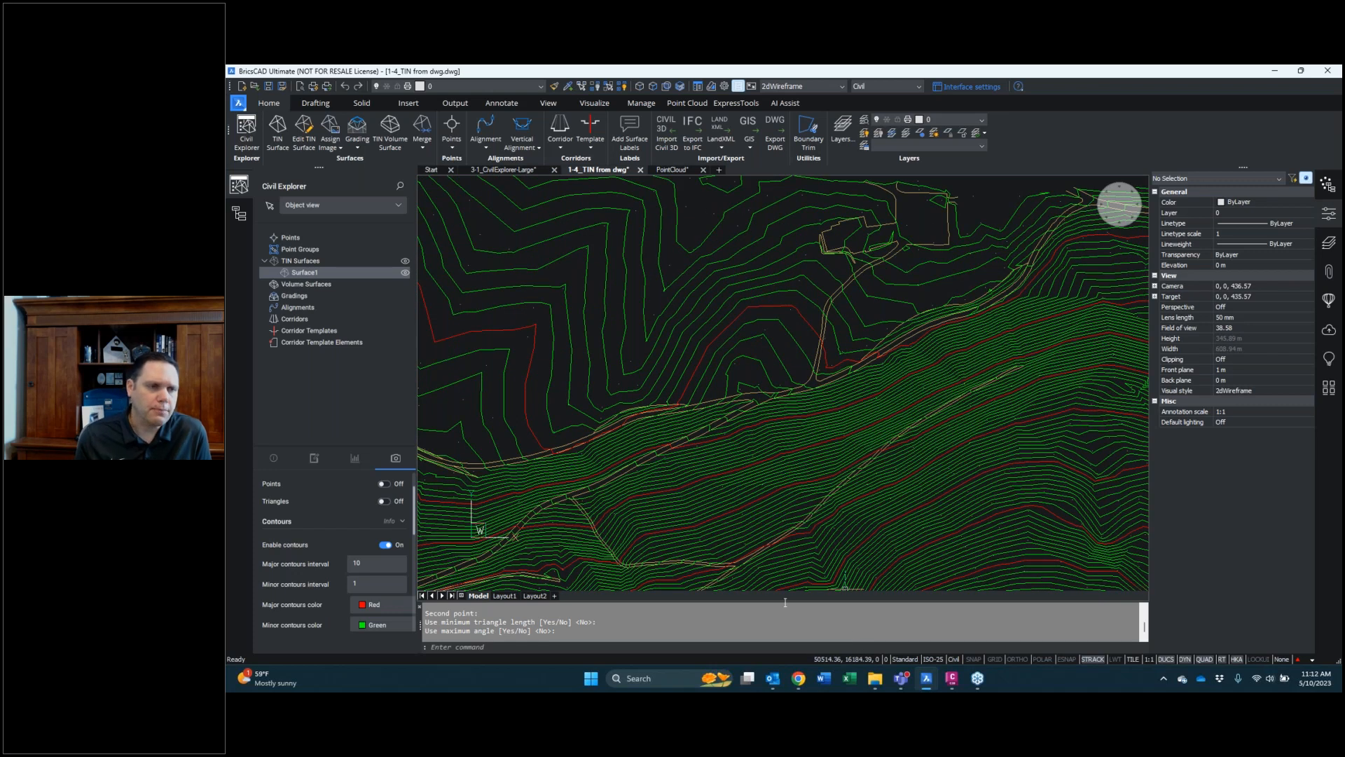
{"action": "left_click", "coordinate": [315, 459]}
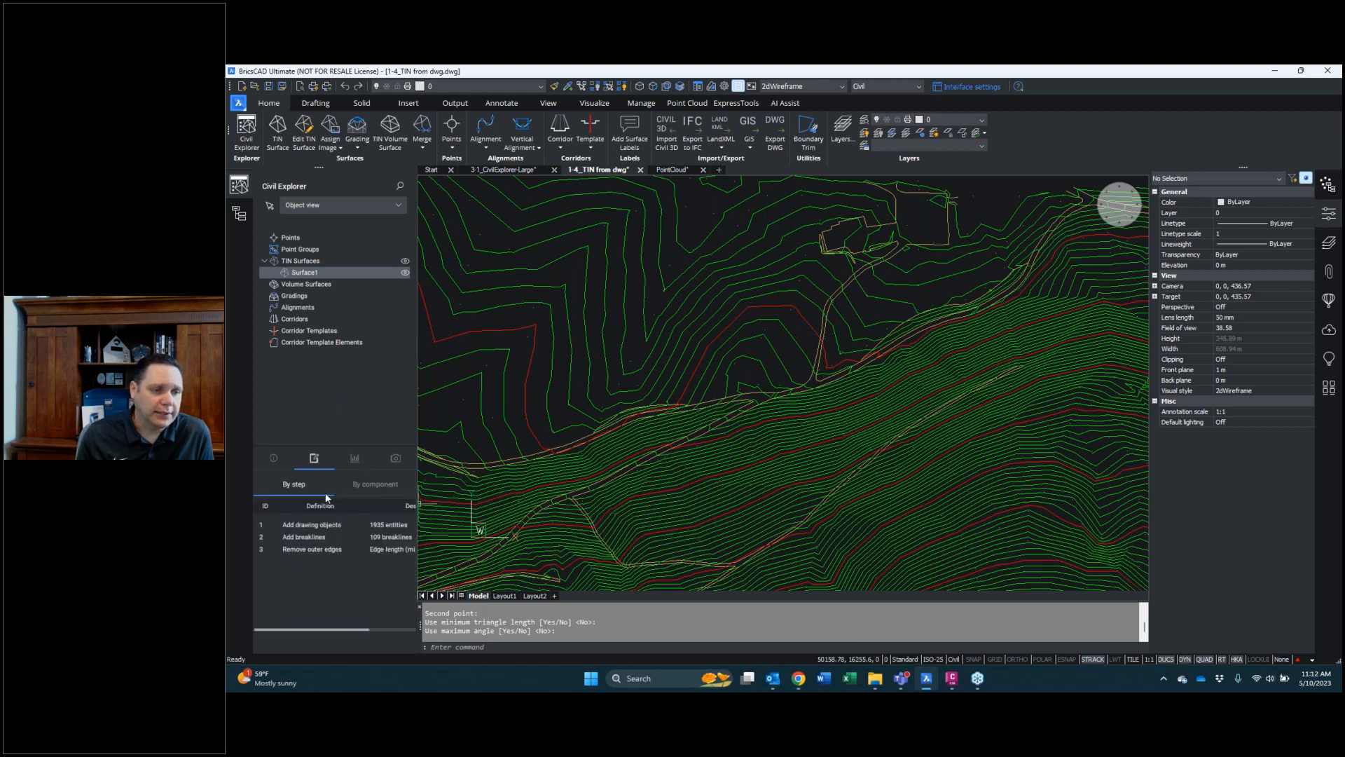
{"action": "double_click", "coordinate": [320, 539]}
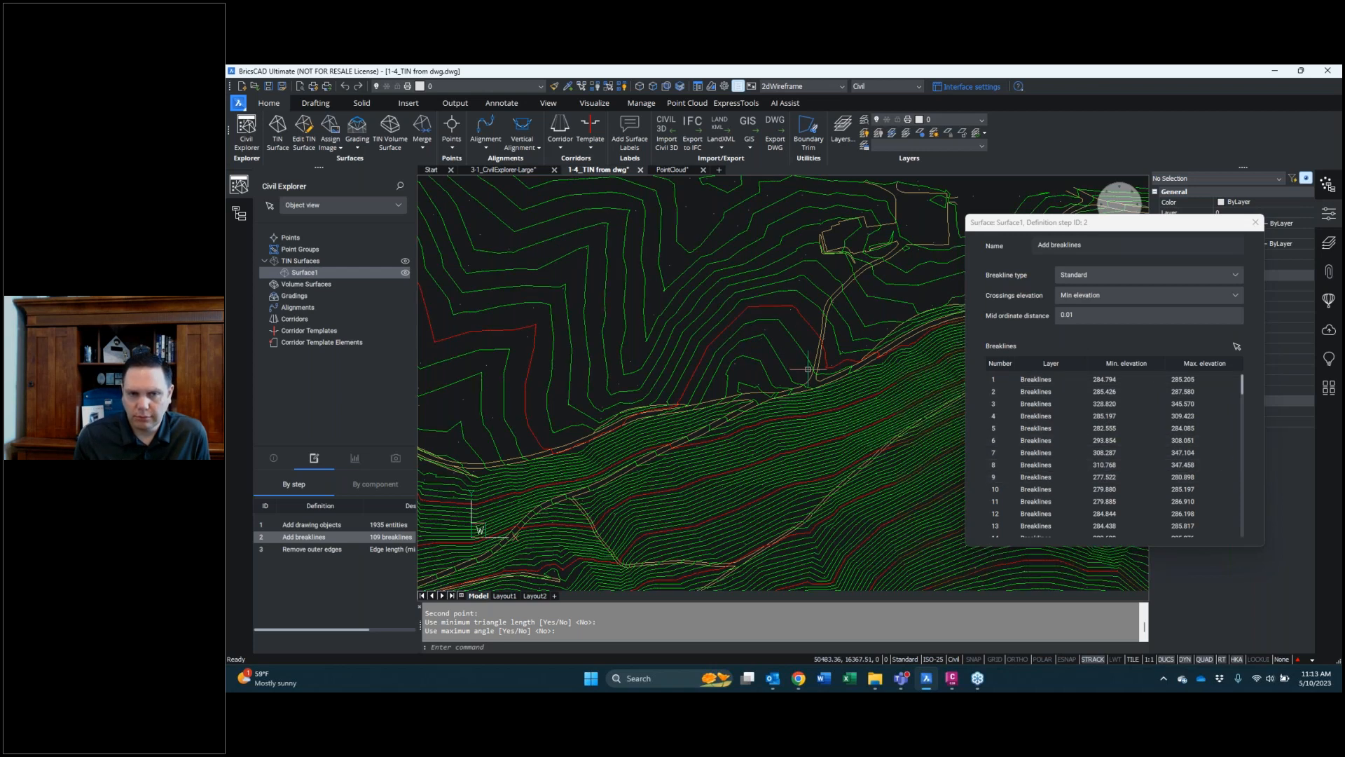
{"action": "mouse_move", "coordinate": [811, 372]}
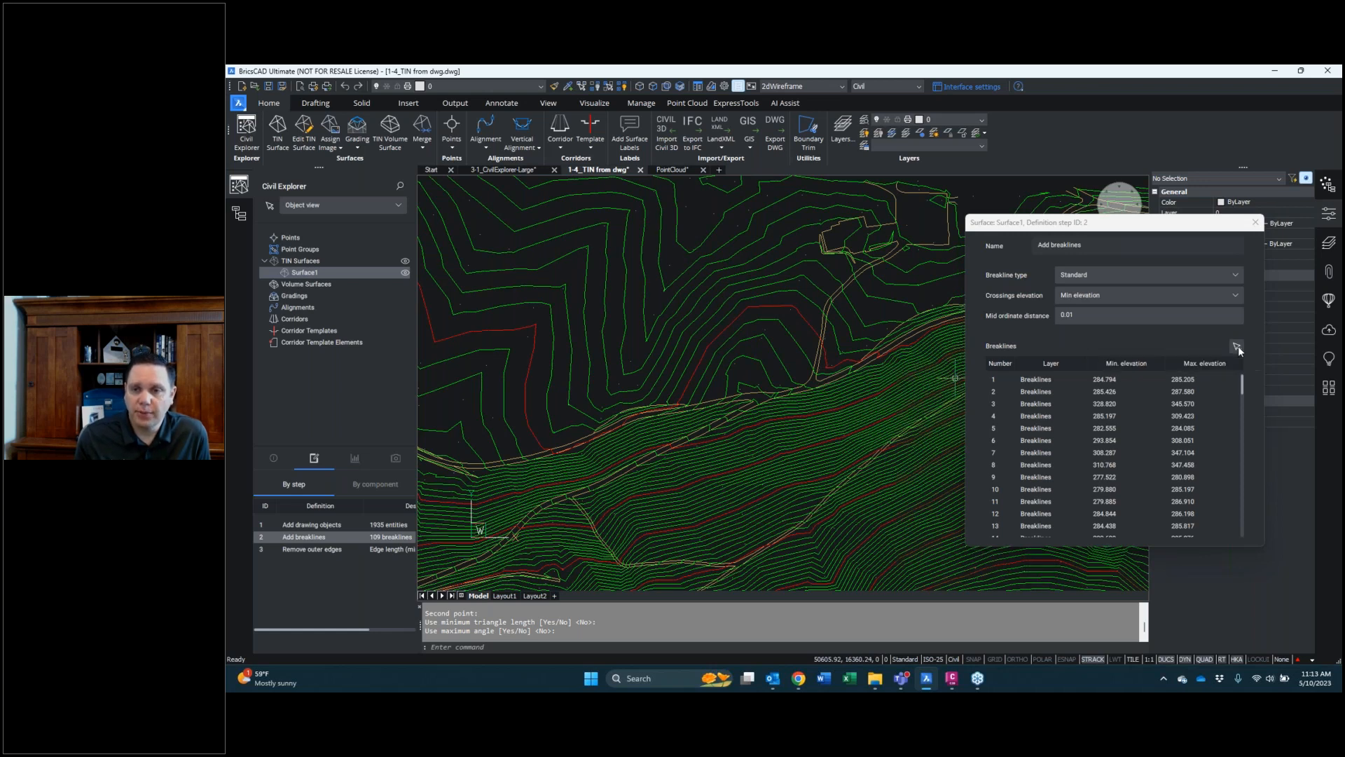
{"action": "left_click", "coordinate": [1238, 346]}
{"action": "scroll", "coordinate": [813, 384], "scroll_direction": "up", "scroll_amount": 3}
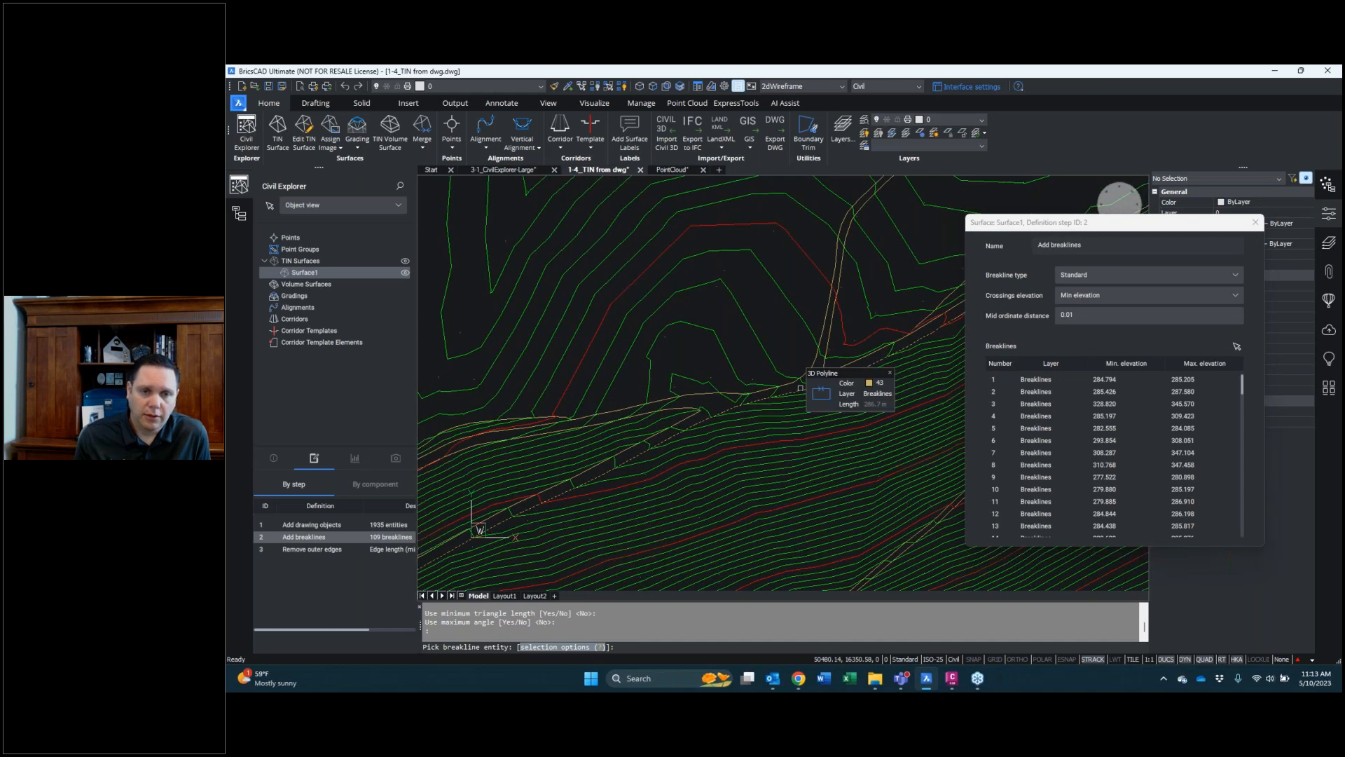
{"action": "left_click", "coordinate": [800, 387]}
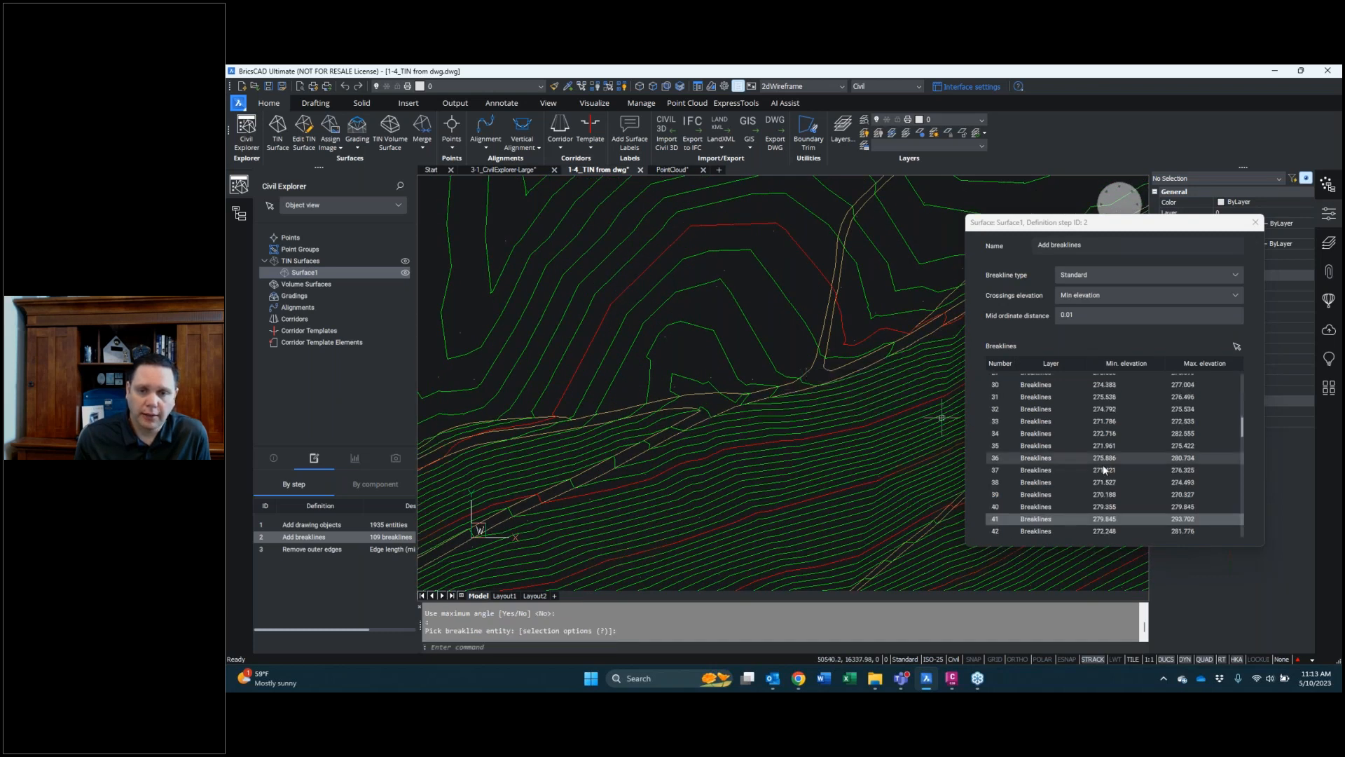
Select the located breakline's 3D polyline and stretch one vertex near the road junction downslope into the dense contours
{"action": "right_click", "coordinate": [1035, 520]}
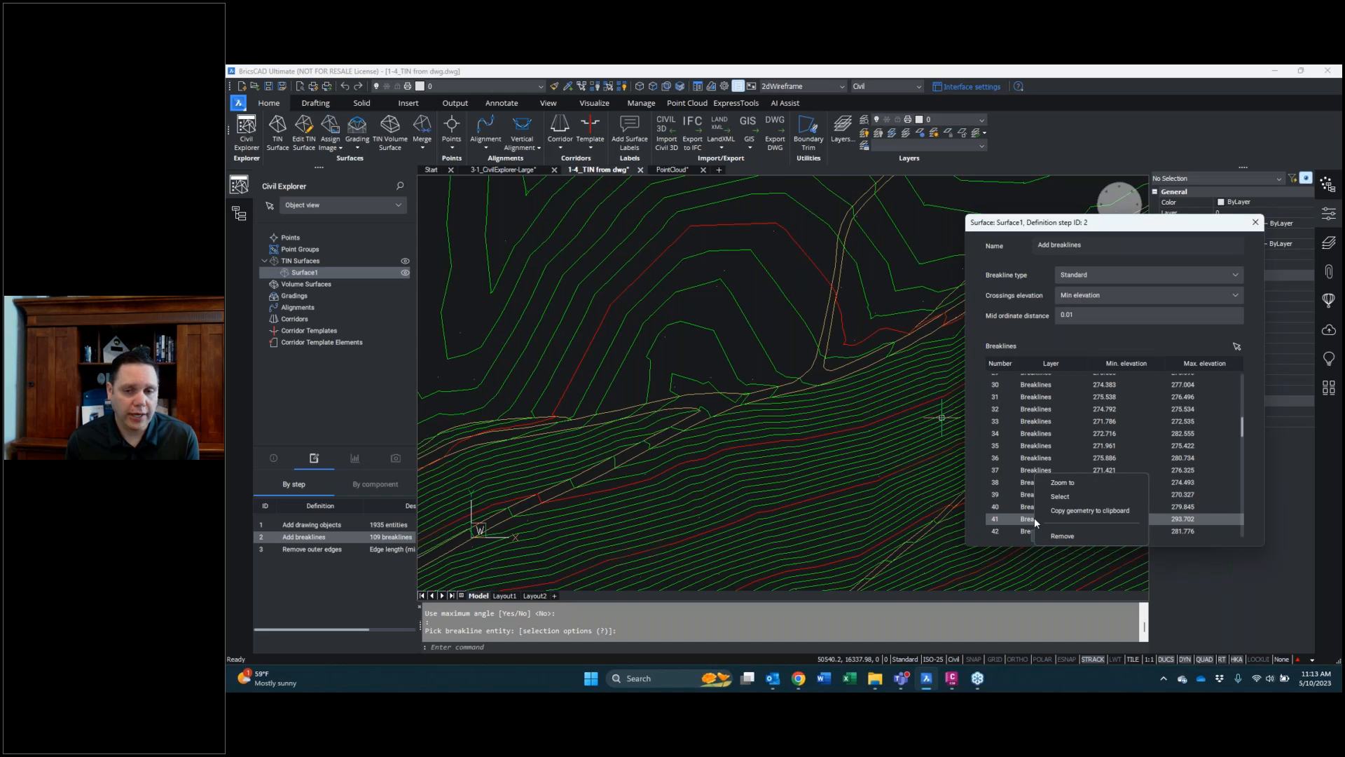
{"action": "left_click", "coordinate": [1070, 498]}
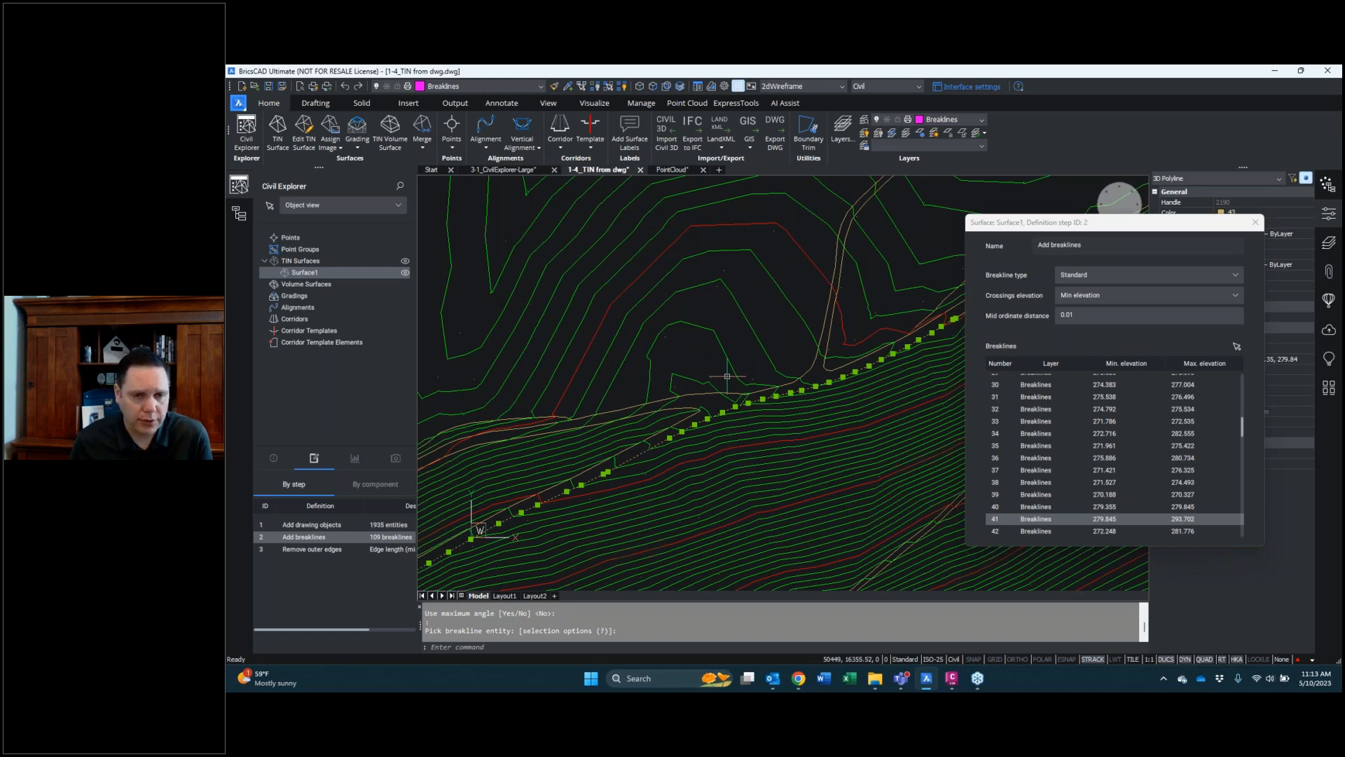
{"action": "scroll", "coordinate": [733, 376], "scroll_direction": "up", "scroll_amount": 2}
{"action": "middle_click_drag", "start_coordinate": [759, 388], "coordinate": [675, 346]}
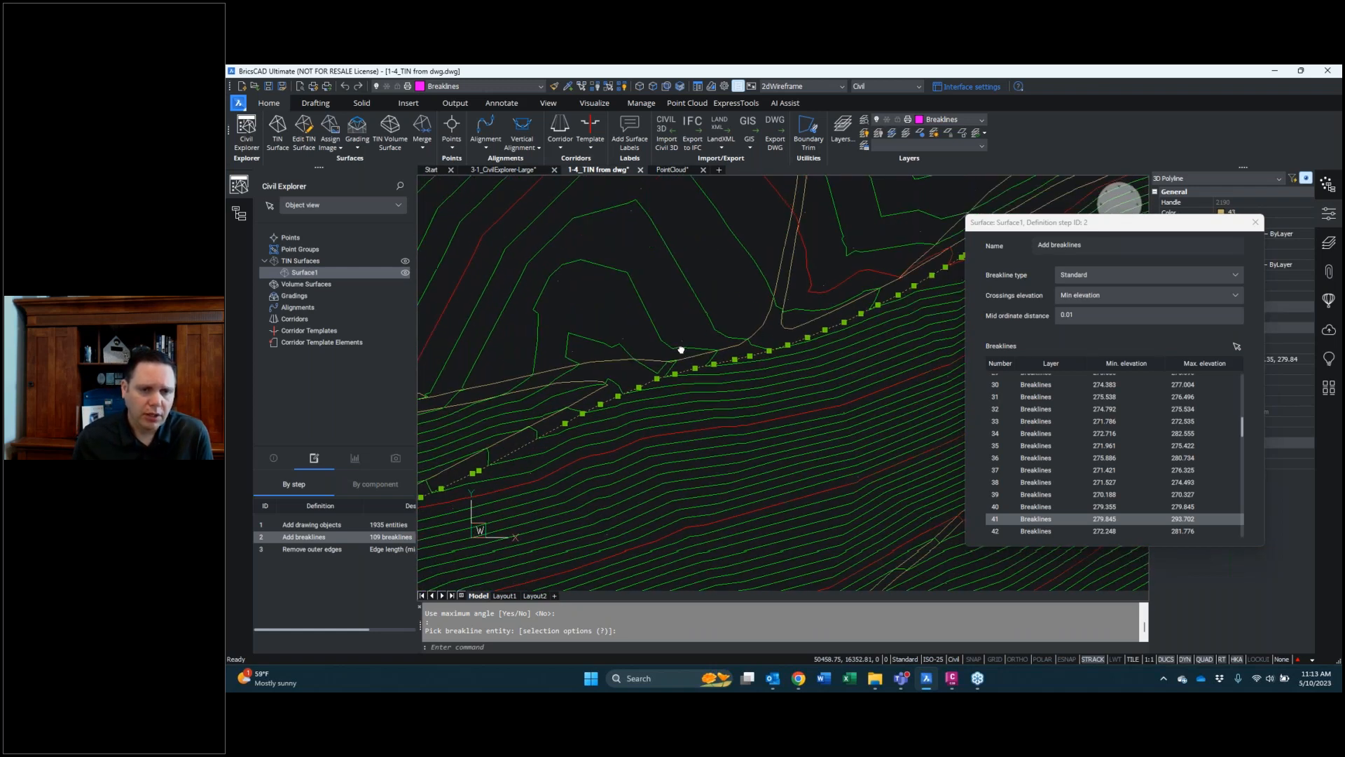
{"action": "left_click", "coordinate": [750, 356]}
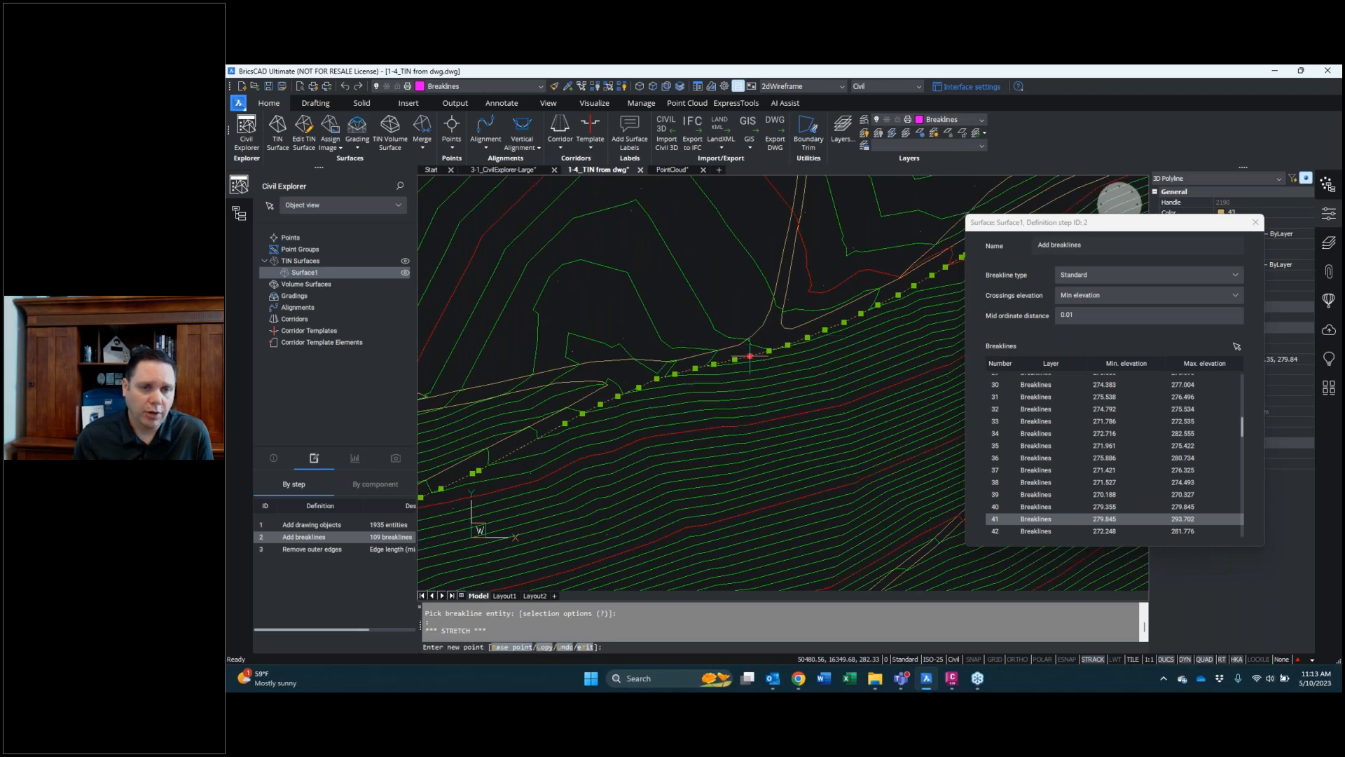
{"action": "left_click", "coordinate": [790, 396]}
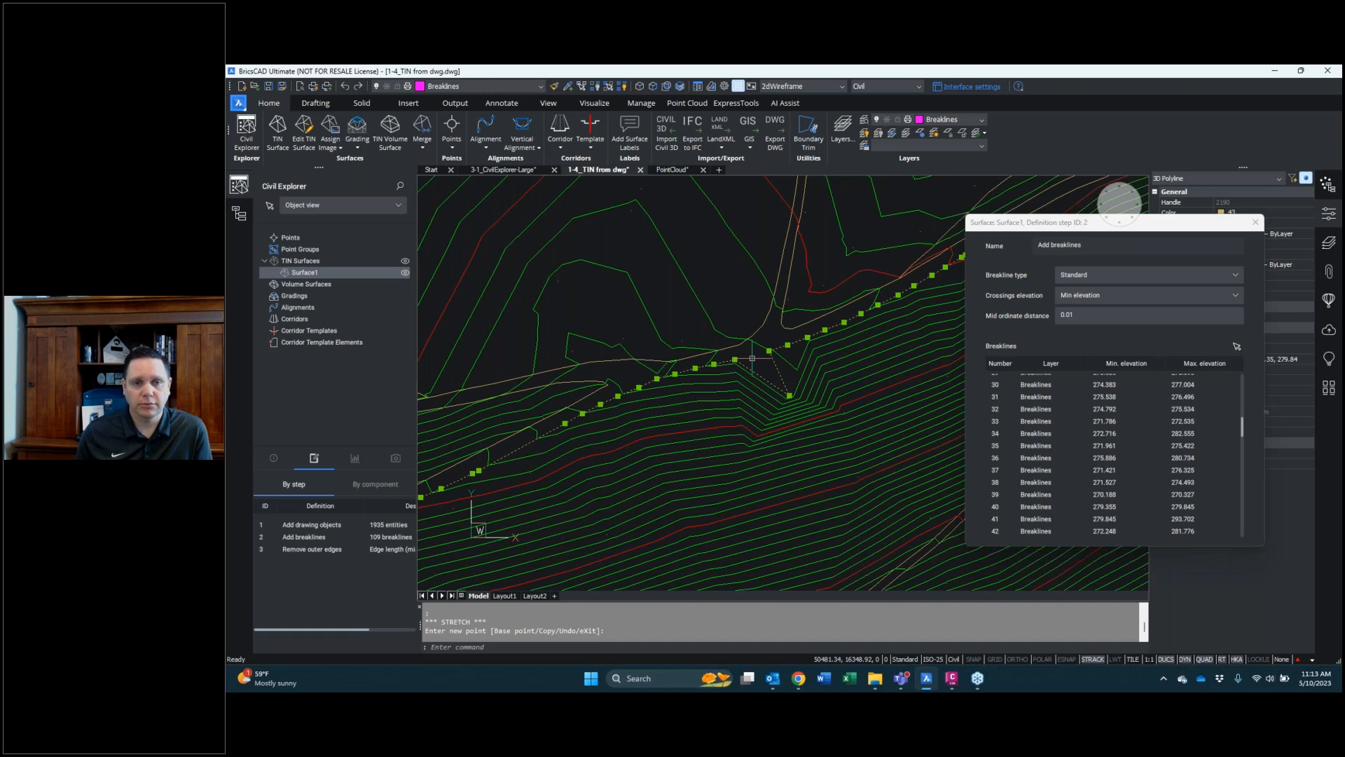
Undo the vertex stretch and remove the breakline along the road below the junction from the Add breaklines definition entry
{"action": "type", "text": "u"}
{"action": "key", "text": "Return"}
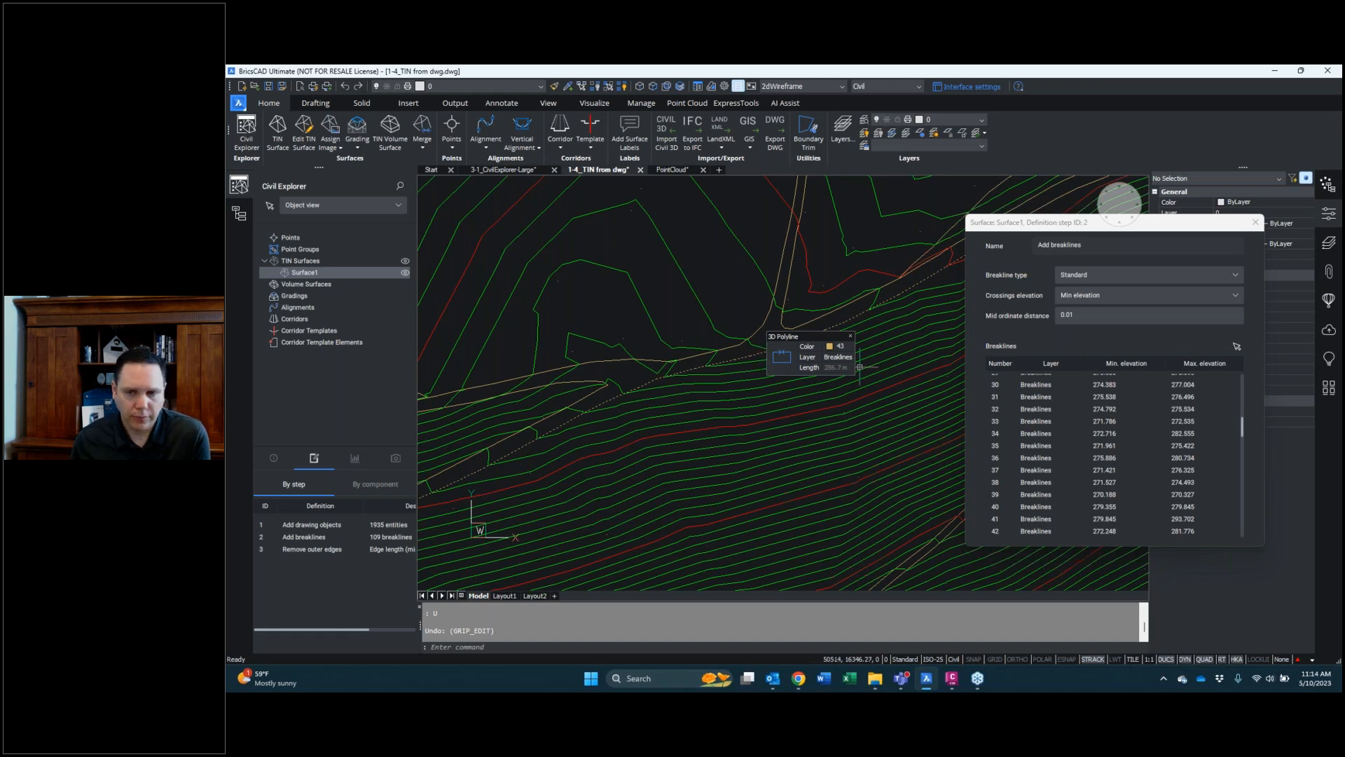
{"action": "left_click", "coordinate": [1238, 347]}
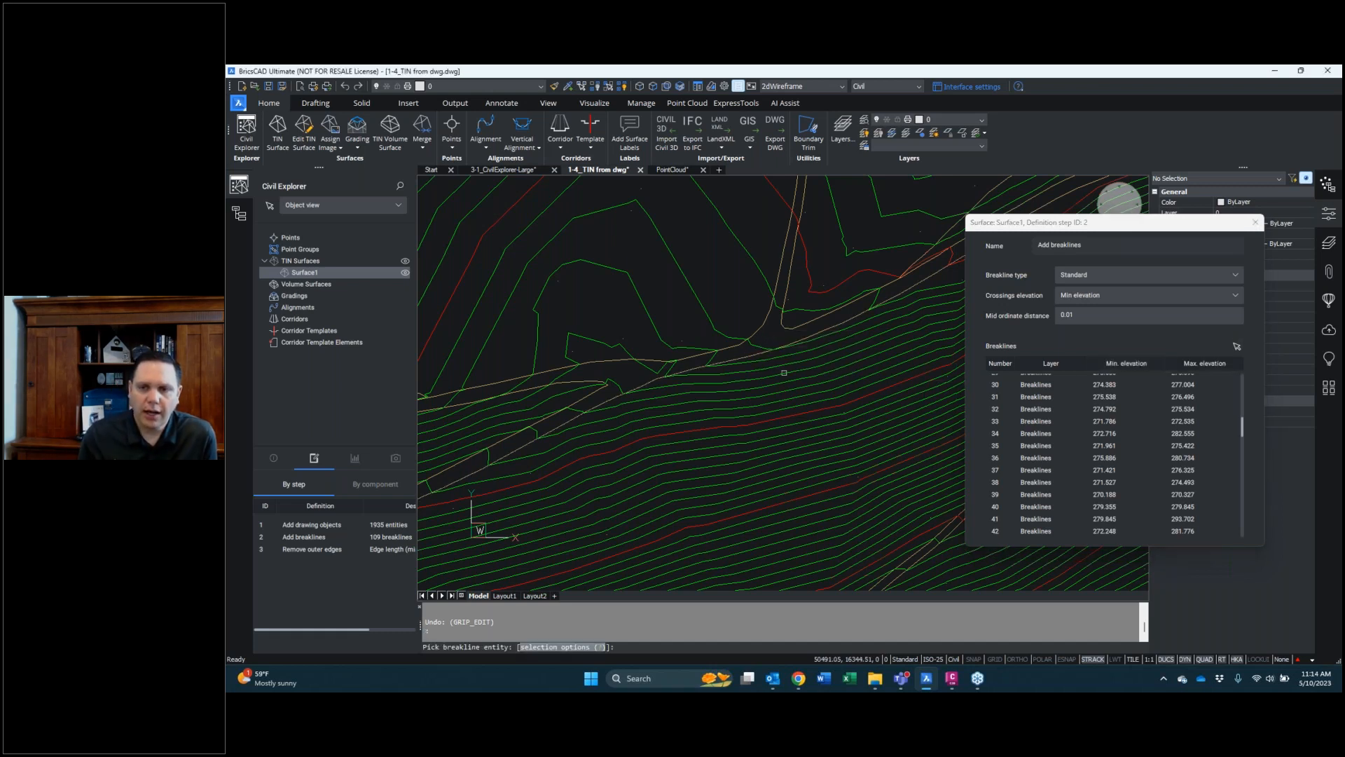
{"action": "left_click", "coordinate": [757, 354]}
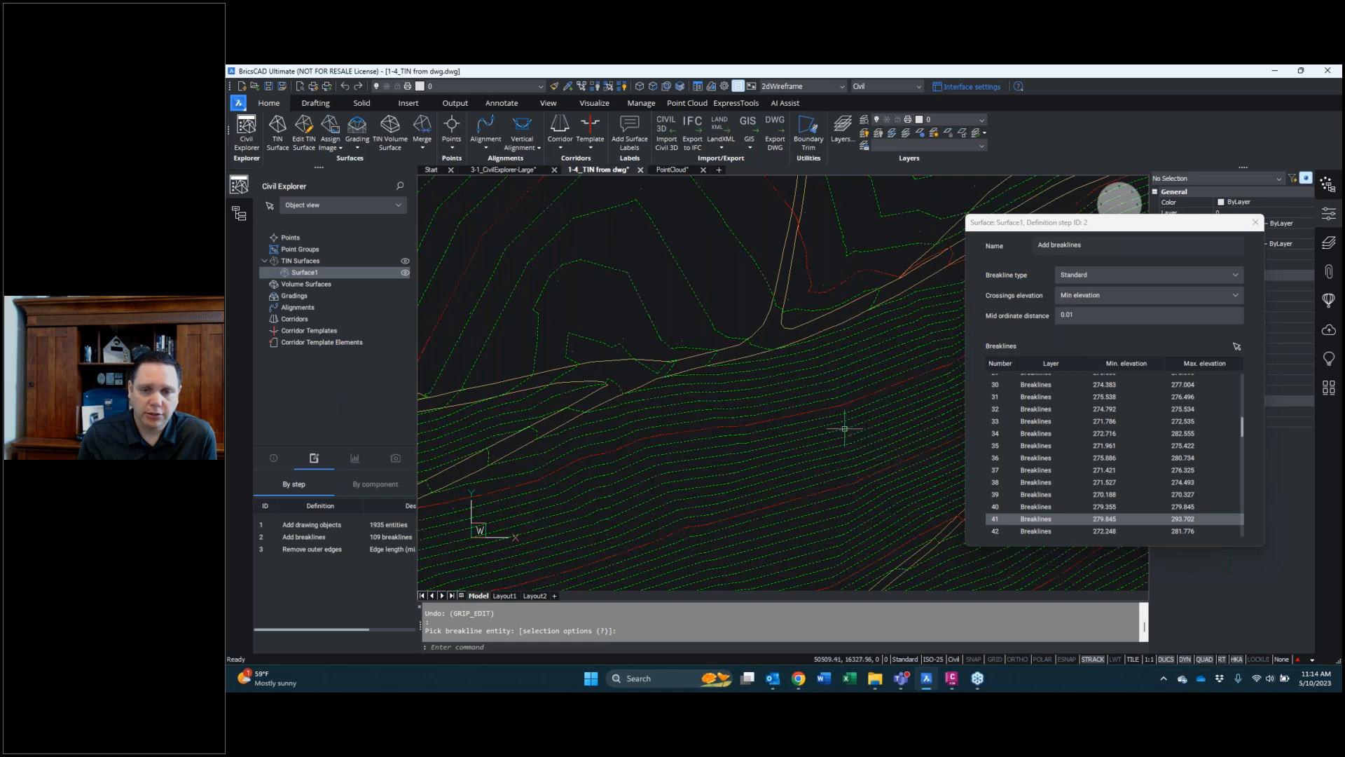
{"action": "right_click", "coordinate": [1011, 515]}
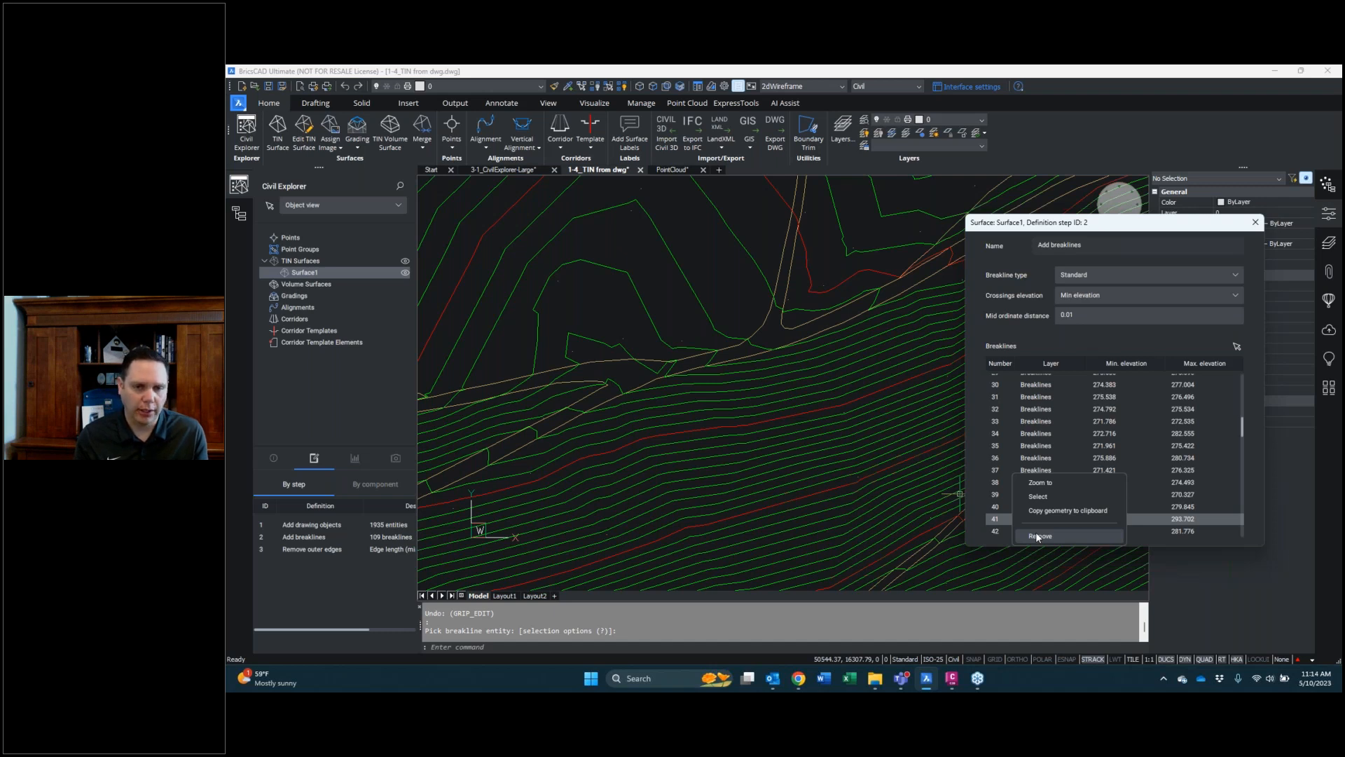
{"action": "left_click", "coordinate": [1037, 536]}
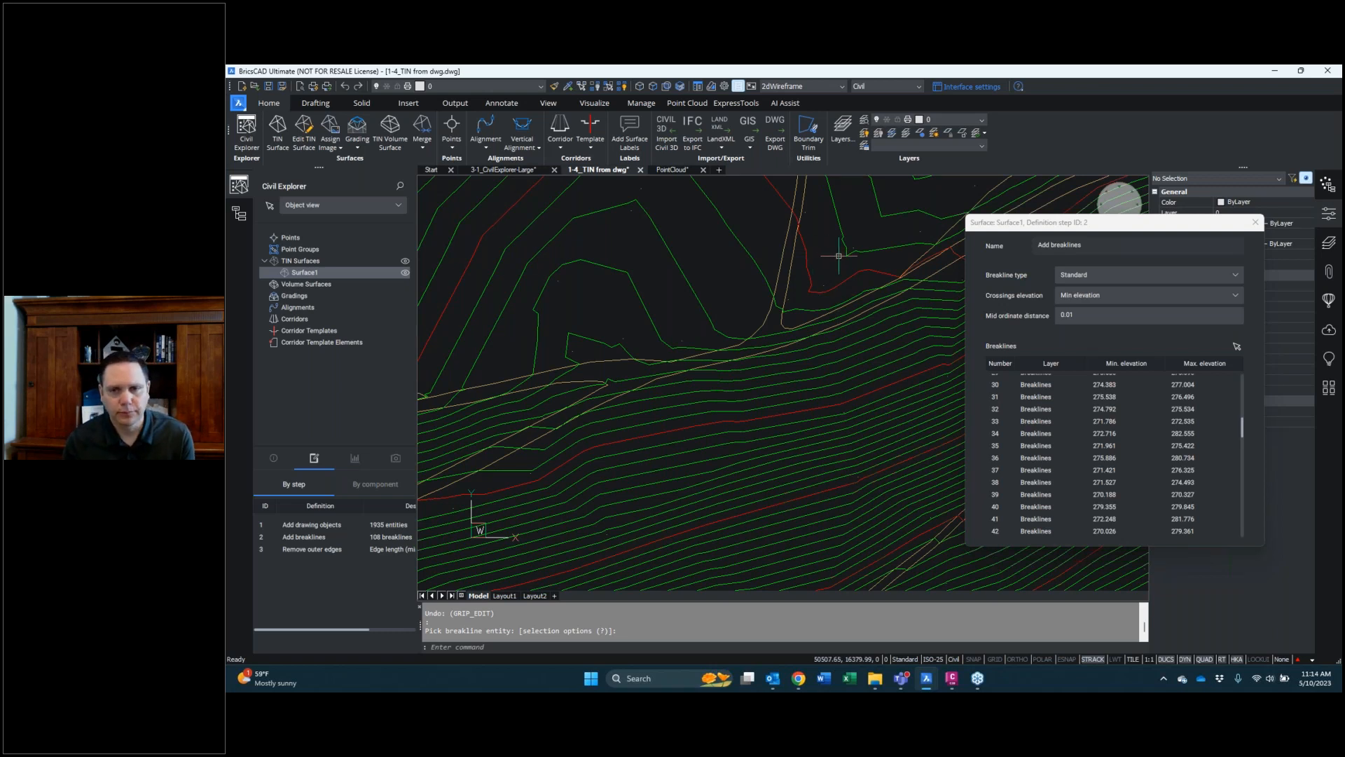
{"action": "left_click", "coordinate": [1257, 222]}
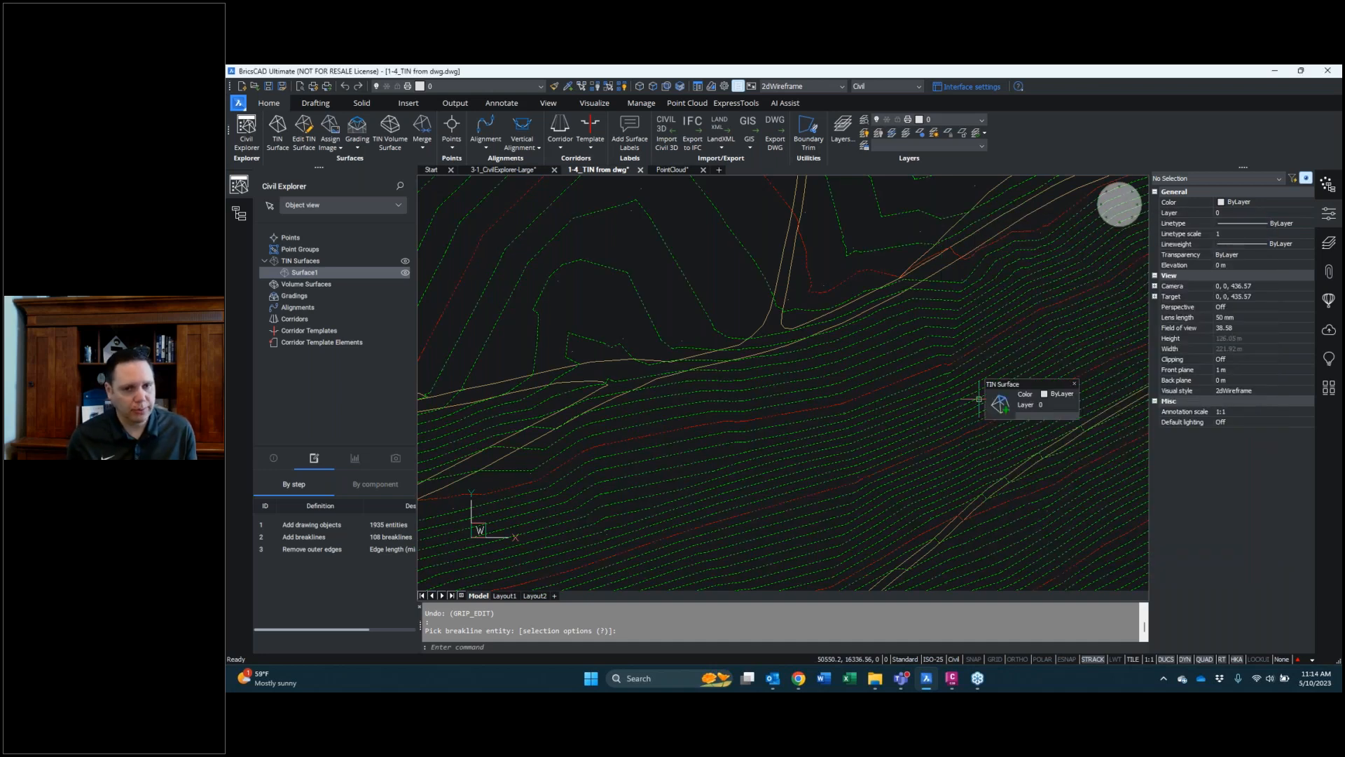
{"action": "key", "text": "Escape"}
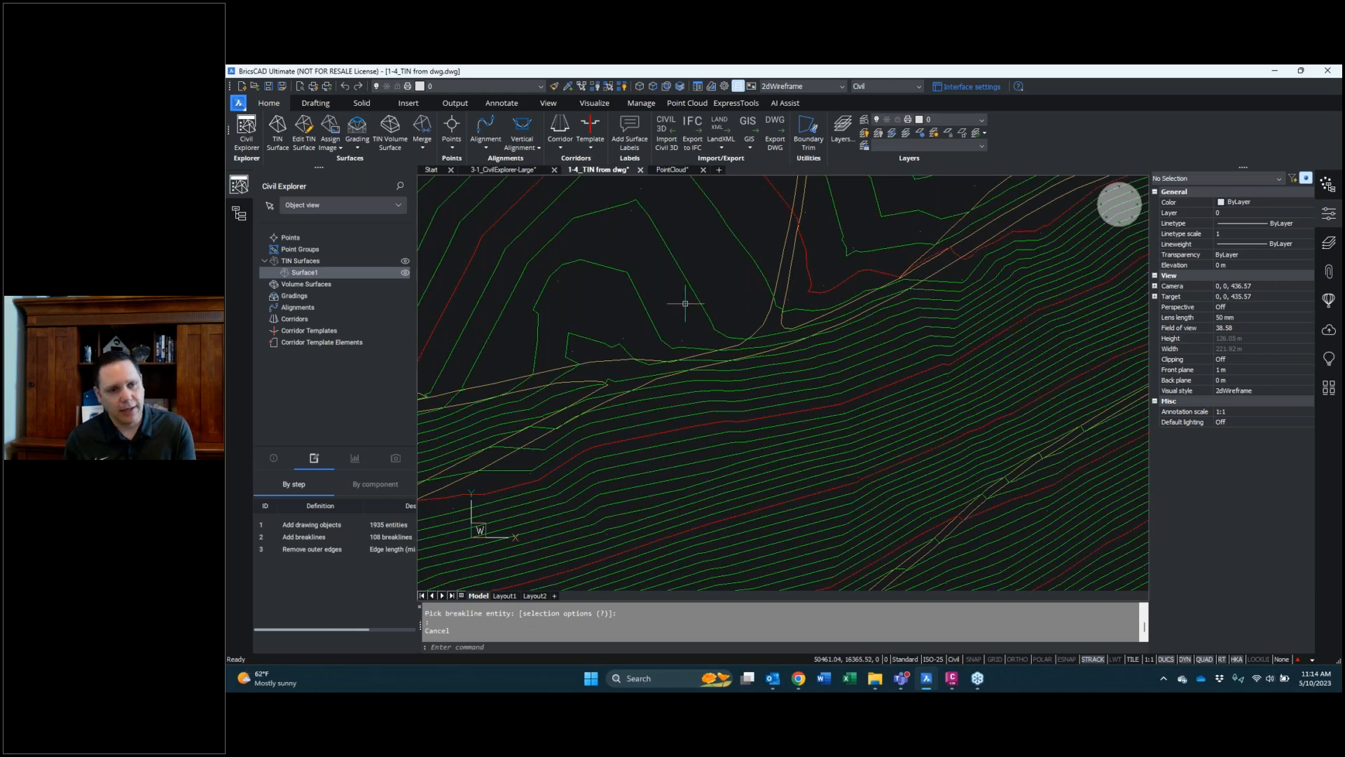
{"action": "scroll", "coordinate": [685, 303], "scroll_direction": "down", "scroll_amount": 10}
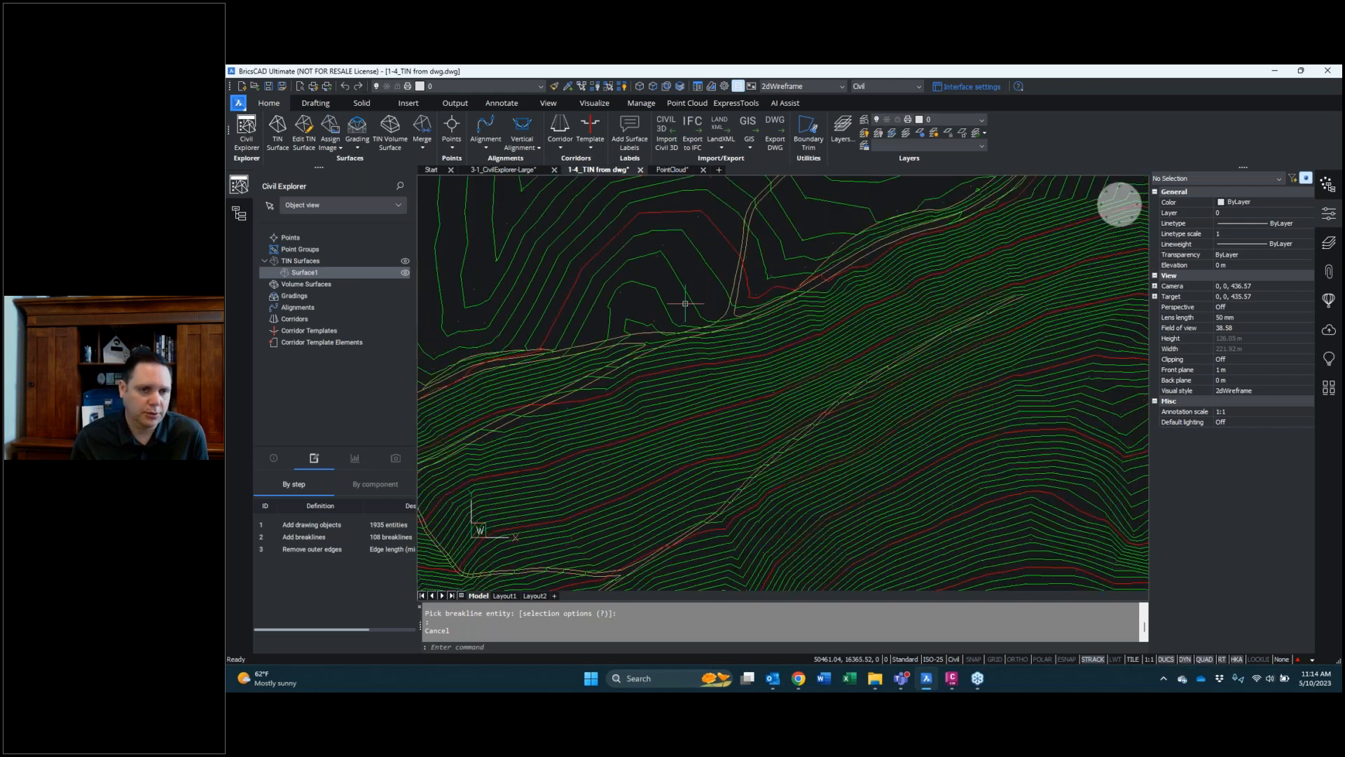
{"action": "middle_click_drag", "start_coordinate": [686, 304], "coordinate": [770, 382]}
{"action": "scroll", "coordinate": [770, 382], "scroll_direction": "down", "scroll_amount": 1}
{"action": "middle_click_drag", "start_coordinate": [698, 343], "coordinate": [756, 354]}
{"action": "mouse_move", "coordinate": [743, 333]}
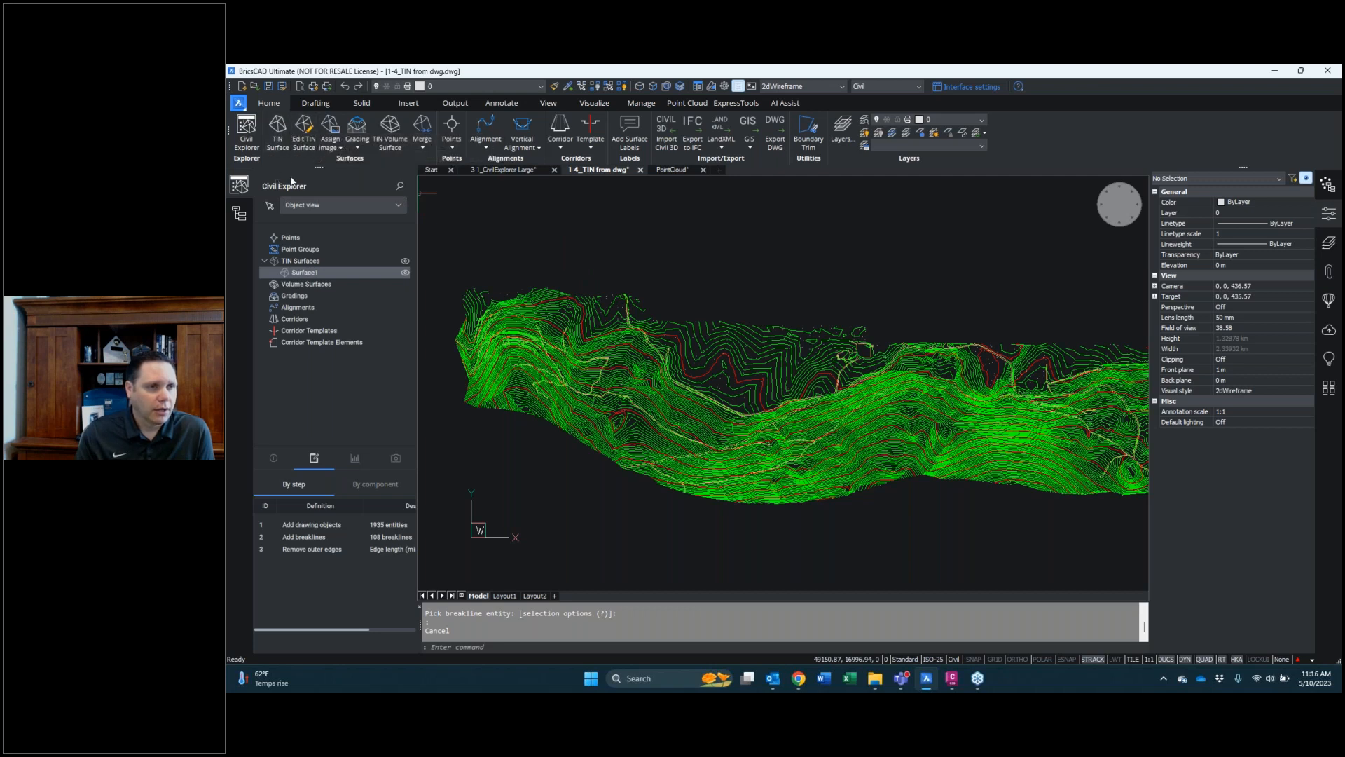
Create a new drawing from the Civil-m template and save it as PC1 in the CRAB folder
{"action": "left_click", "coordinate": [429, 170]}
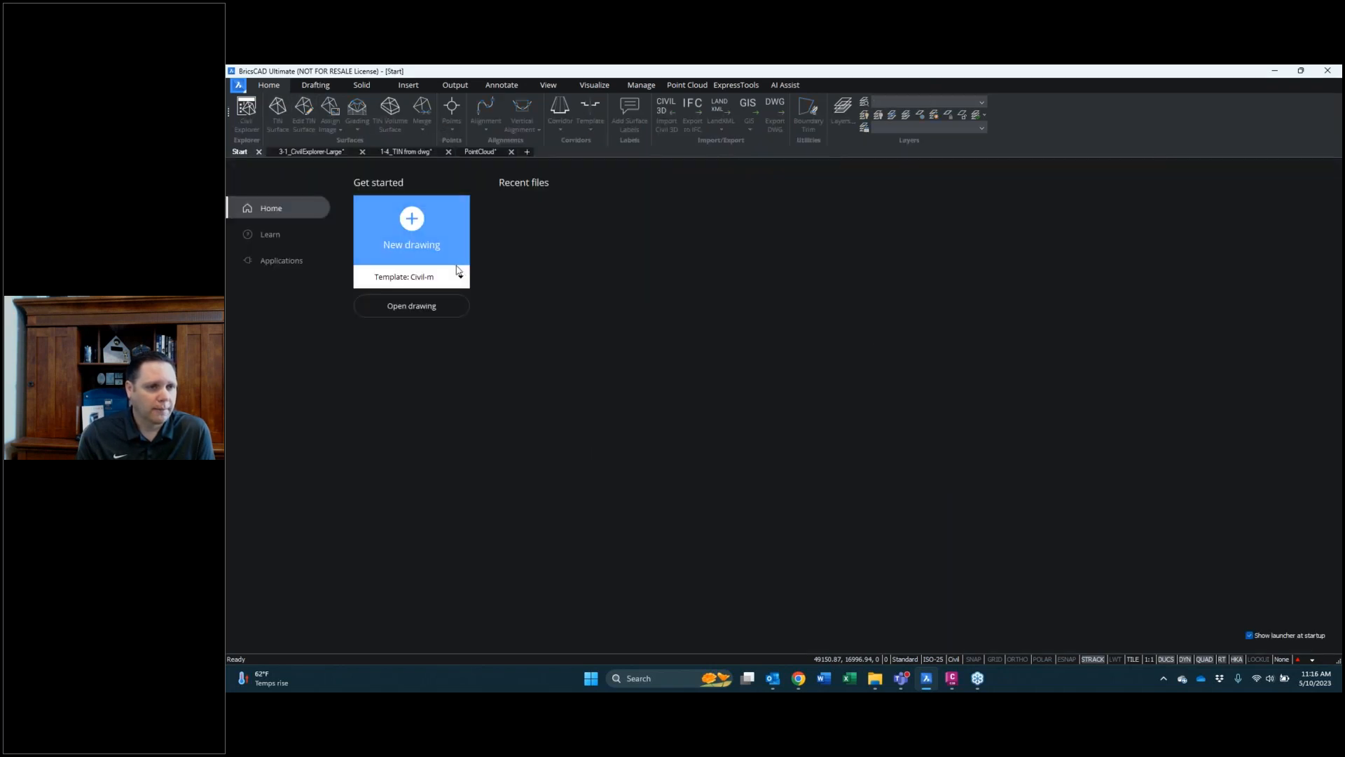
{"action": "left_click", "coordinate": [400, 245]}
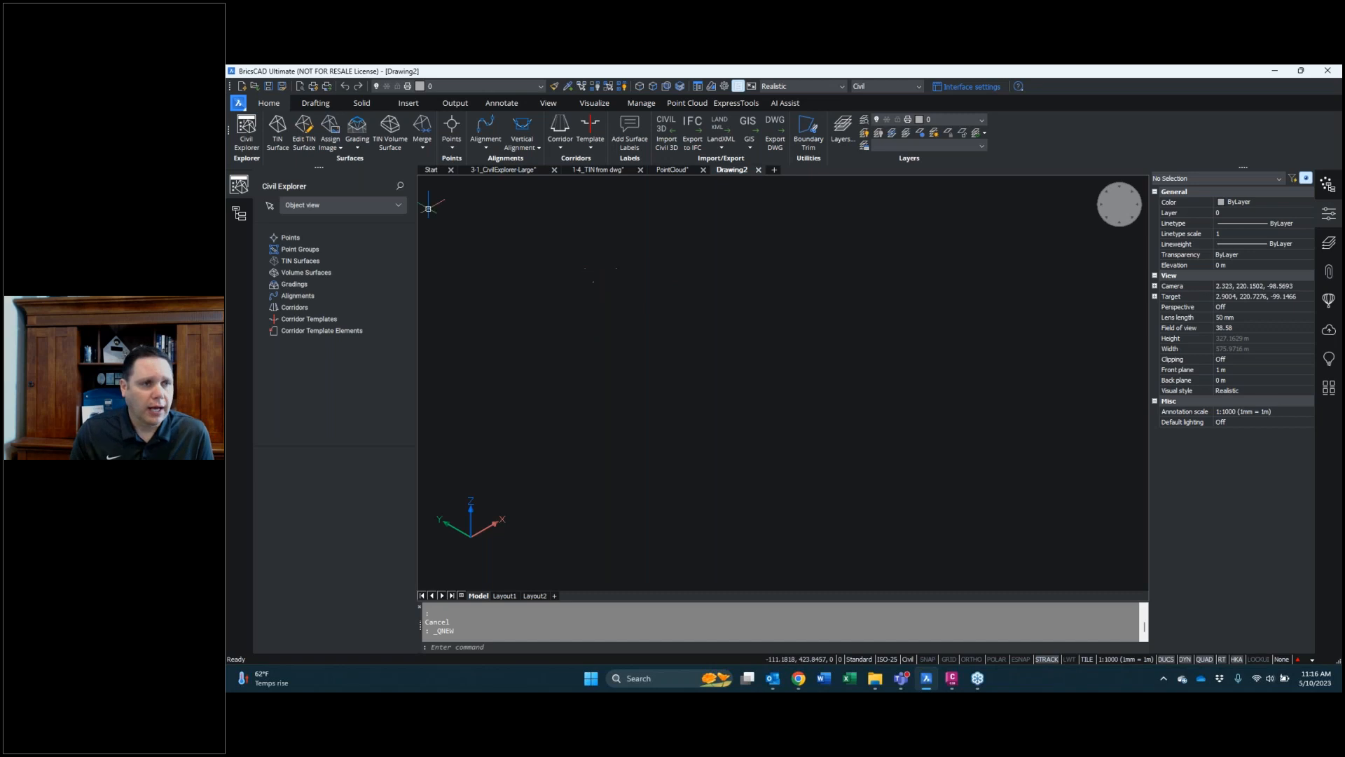
{"action": "left_click", "coordinate": [269, 87]}
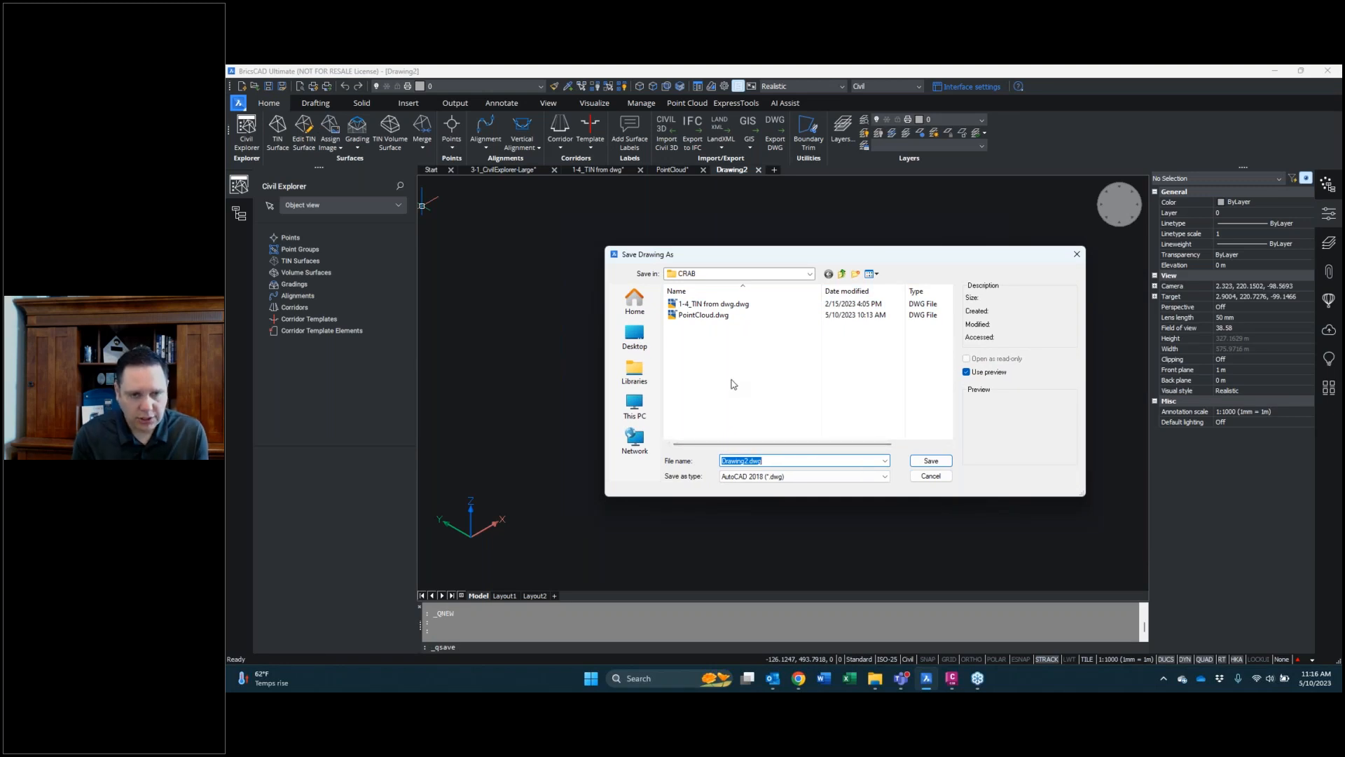
{"action": "type", "text": "PC1"}
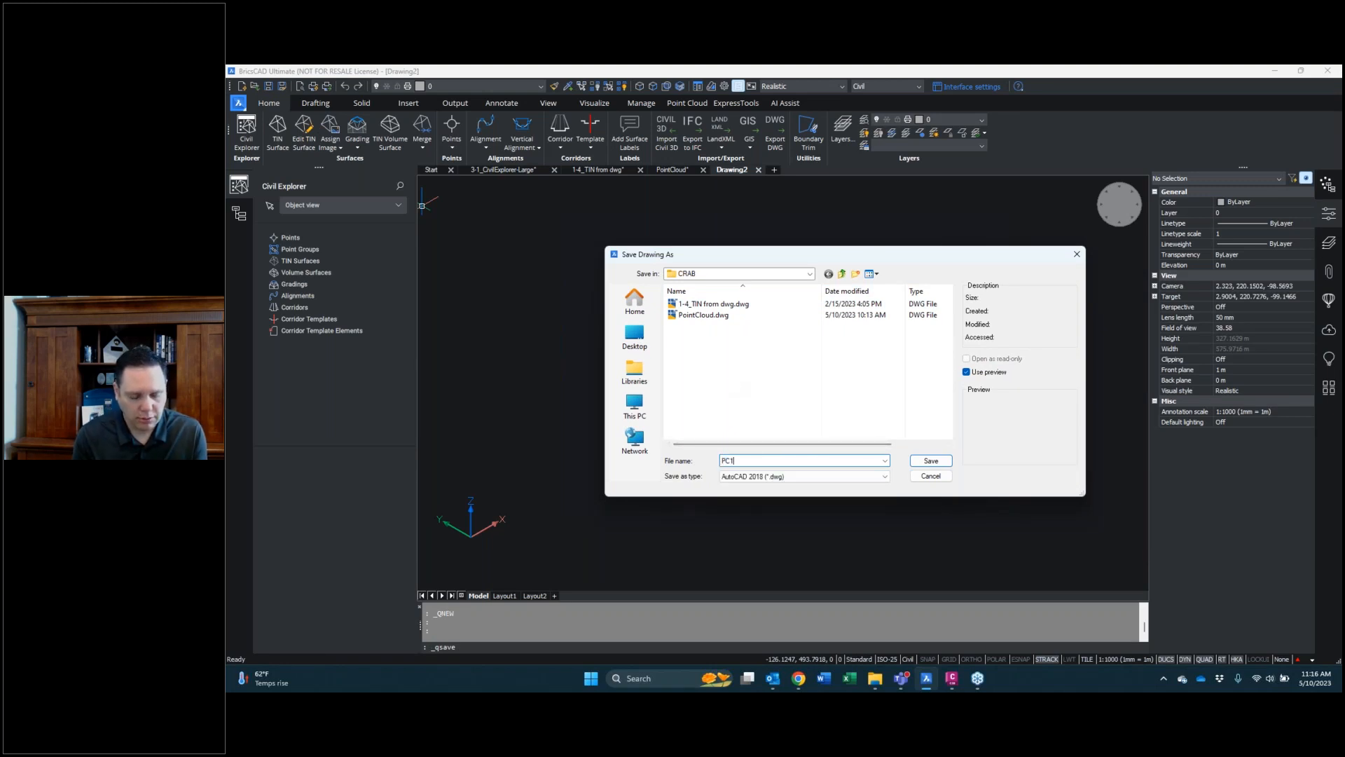
{"action": "key", "text": "Return"}
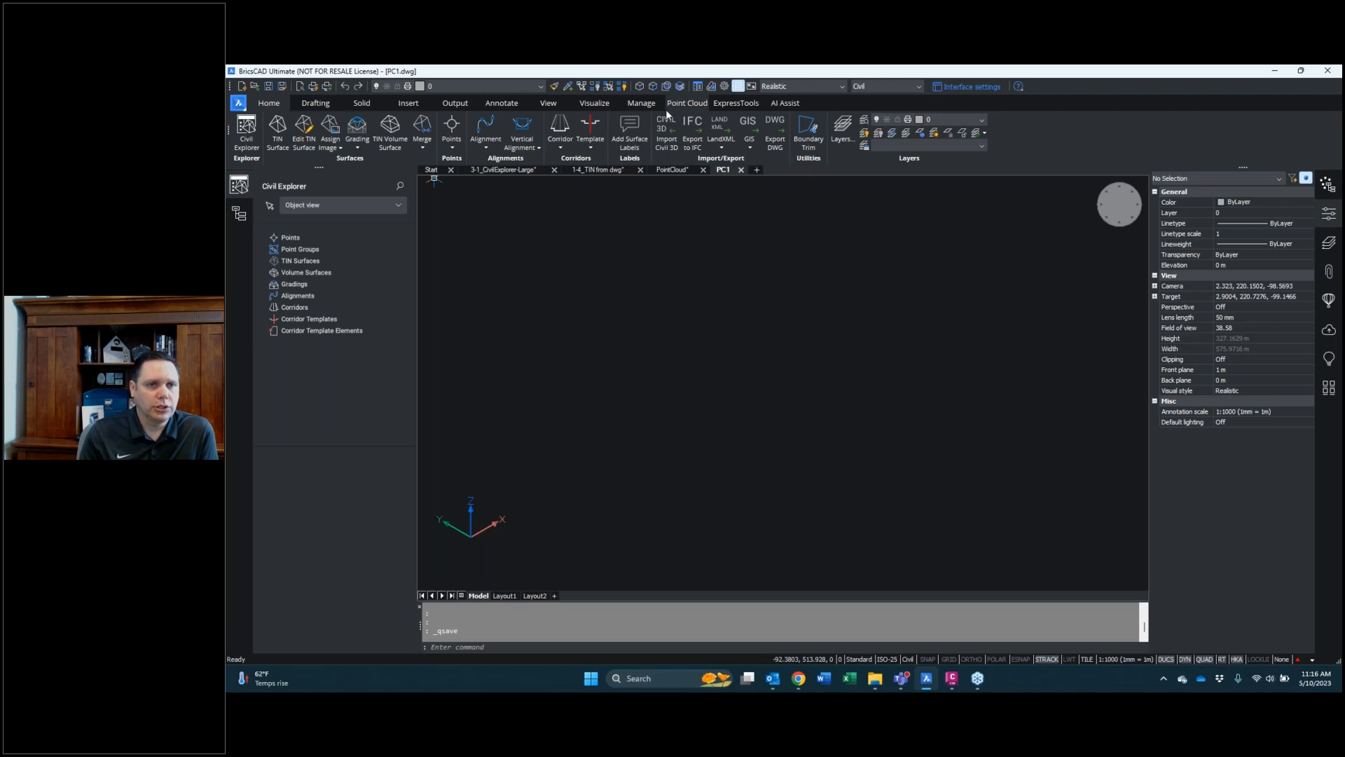
Attach the point cloud file GKR_444_90.laz with insertion point 0,0,0, scale 1 and rotation 0
{"action": "left_click", "coordinate": [683, 104]}
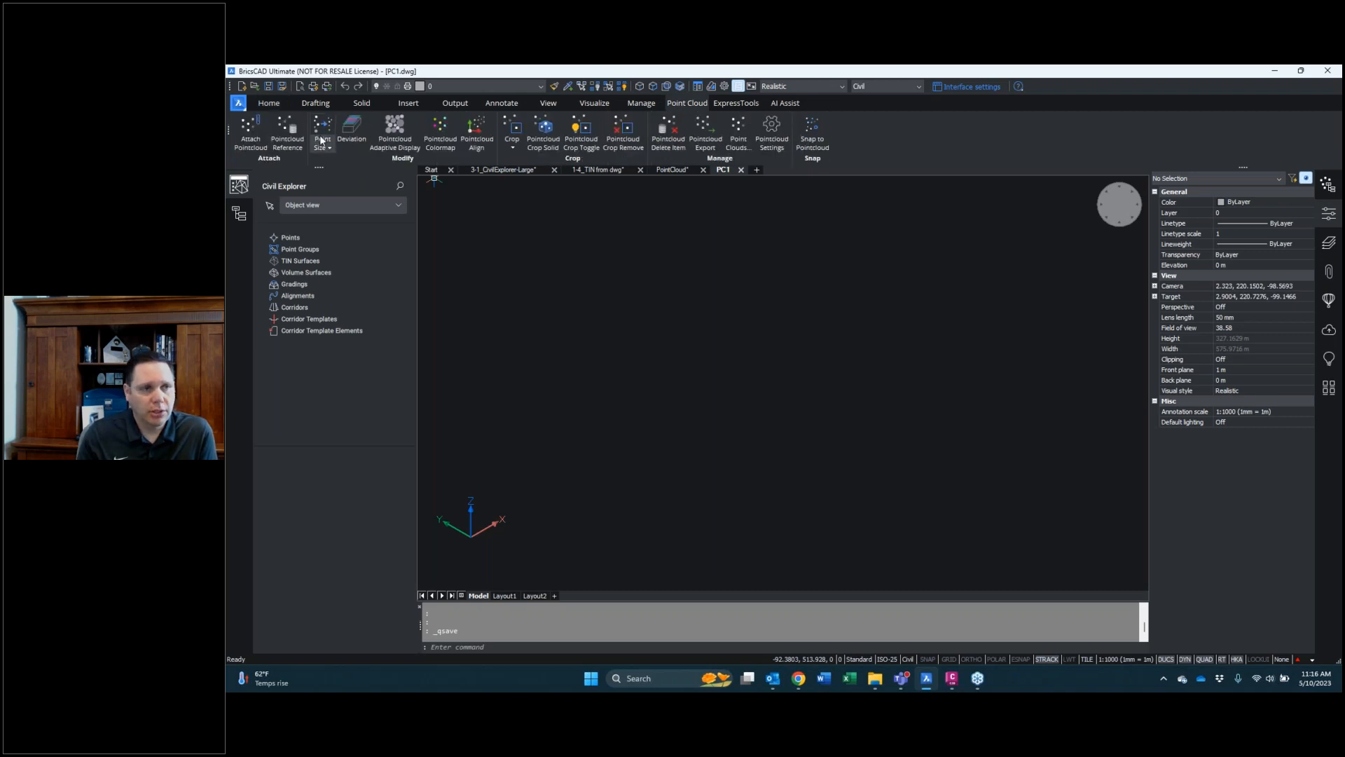
{"action": "left_click", "coordinate": [250, 129]}
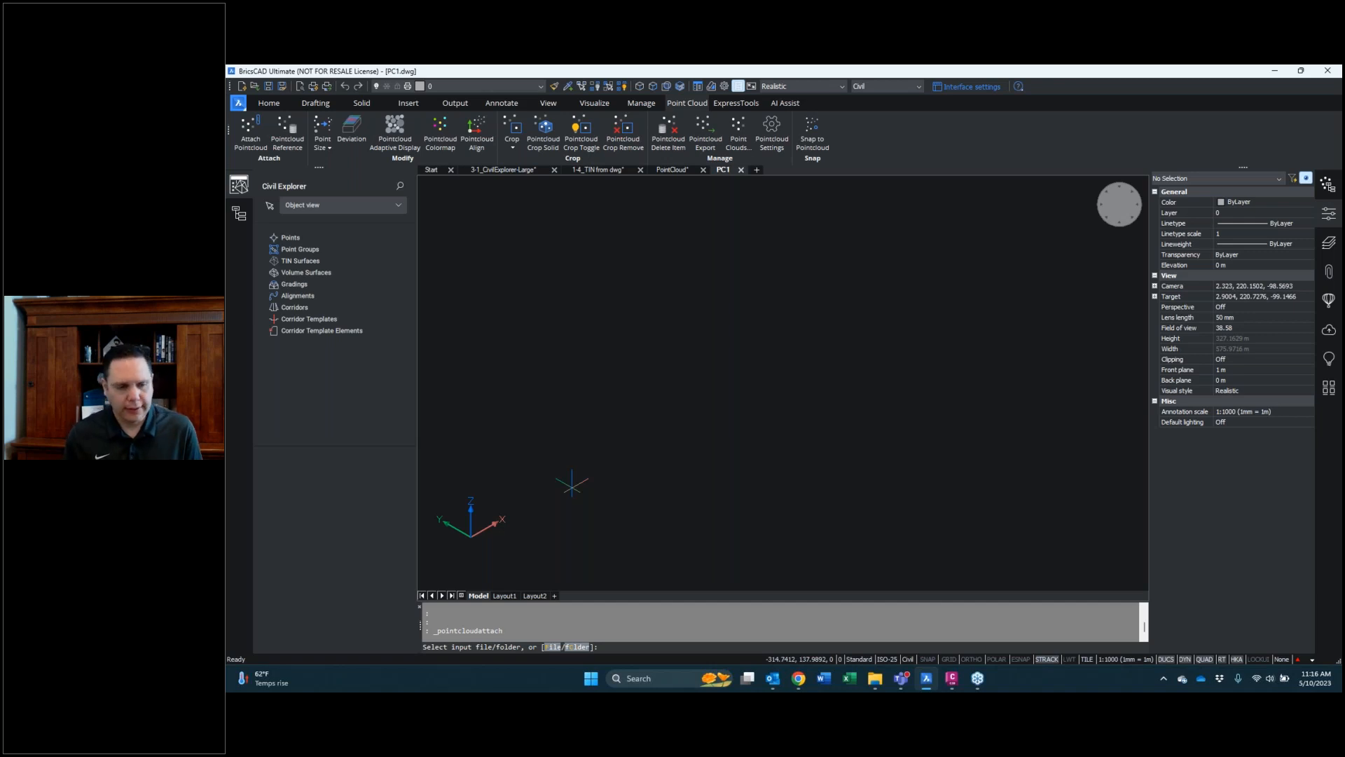
{"action": "left_click", "coordinate": [552, 646]}
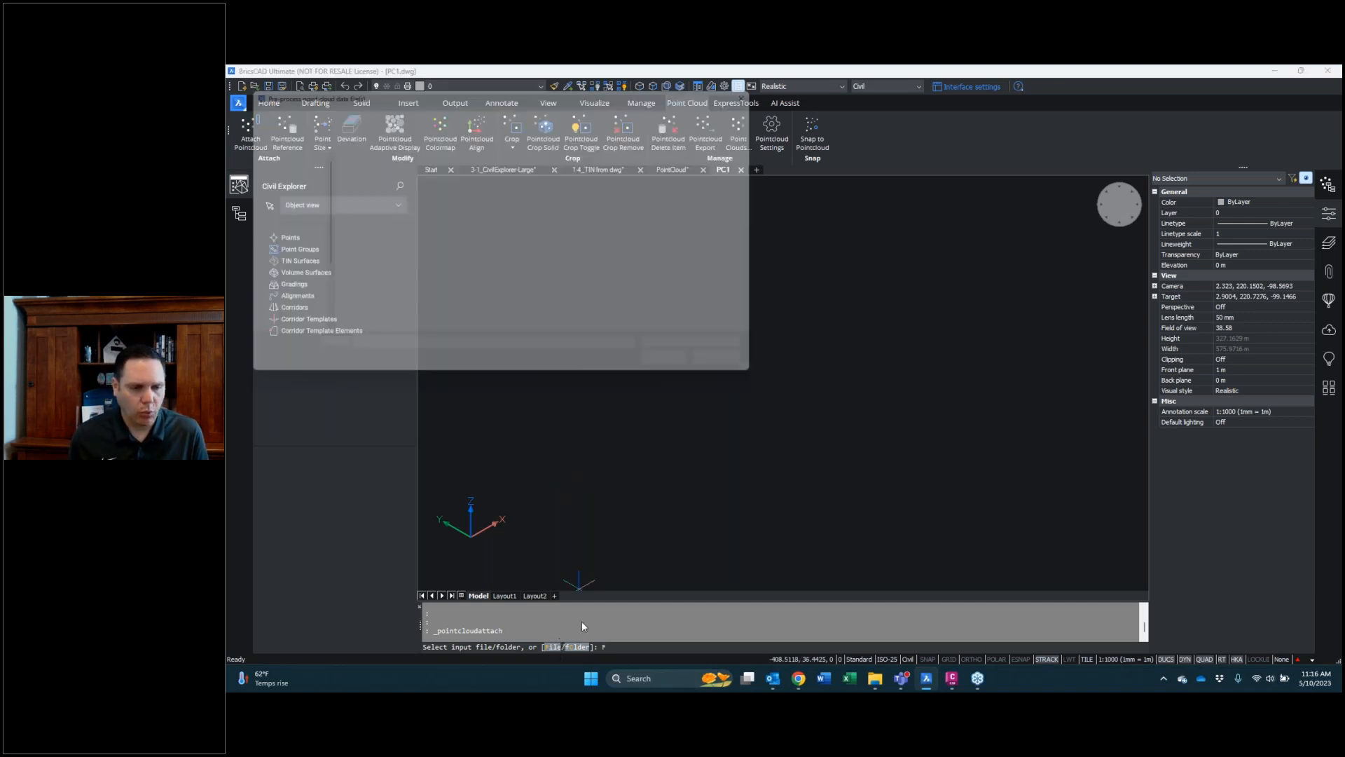
{"action": "left_click", "coordinate": [371, 174]}
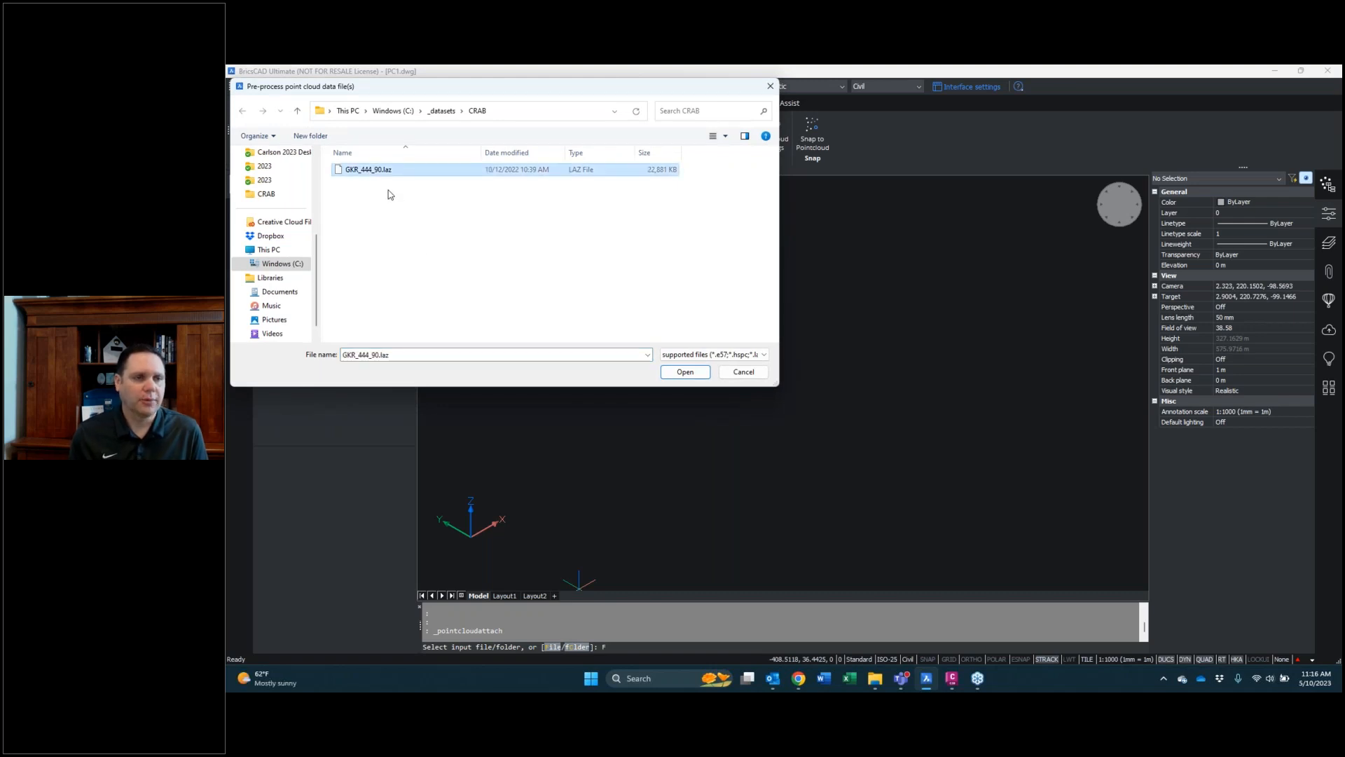
{"action": "left_click", "coordinate": [691, 355]}
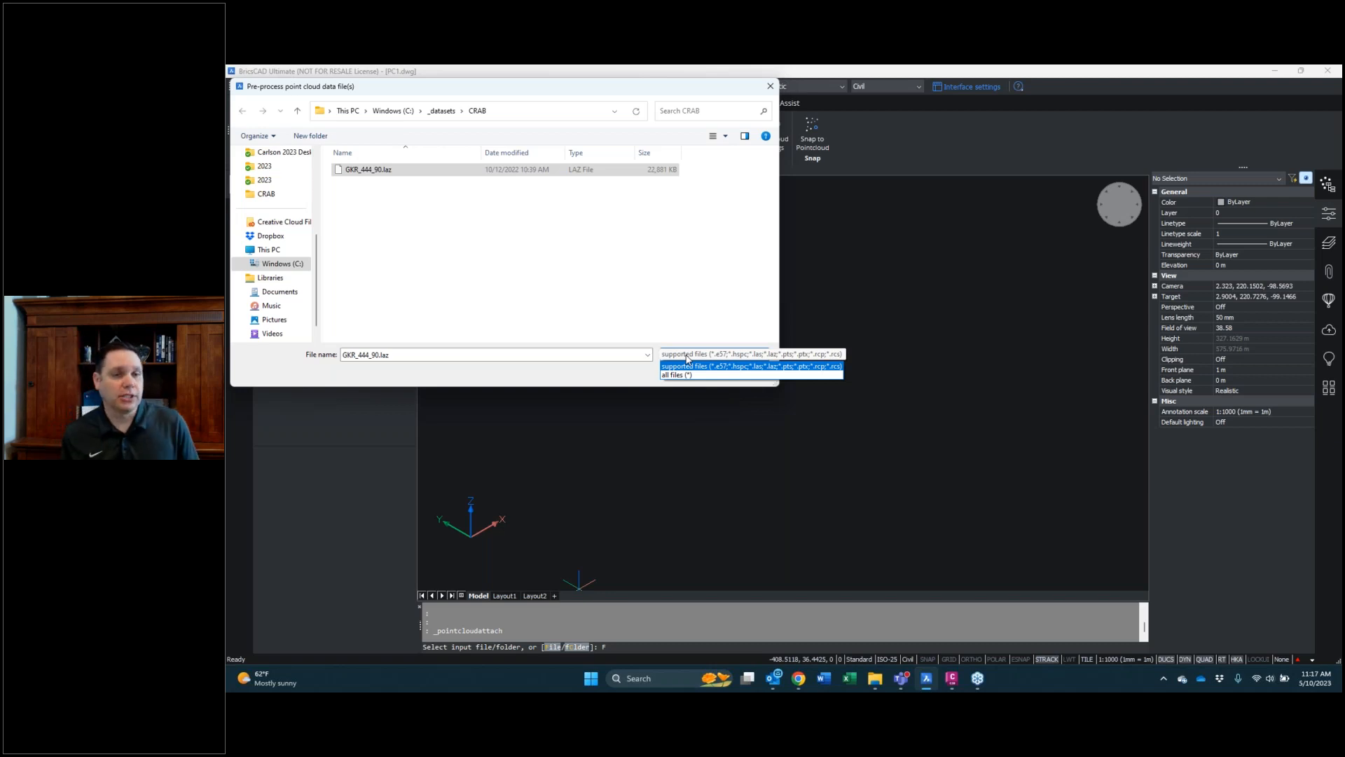
{"action": "left_click", "coordinate": [686, 358]}
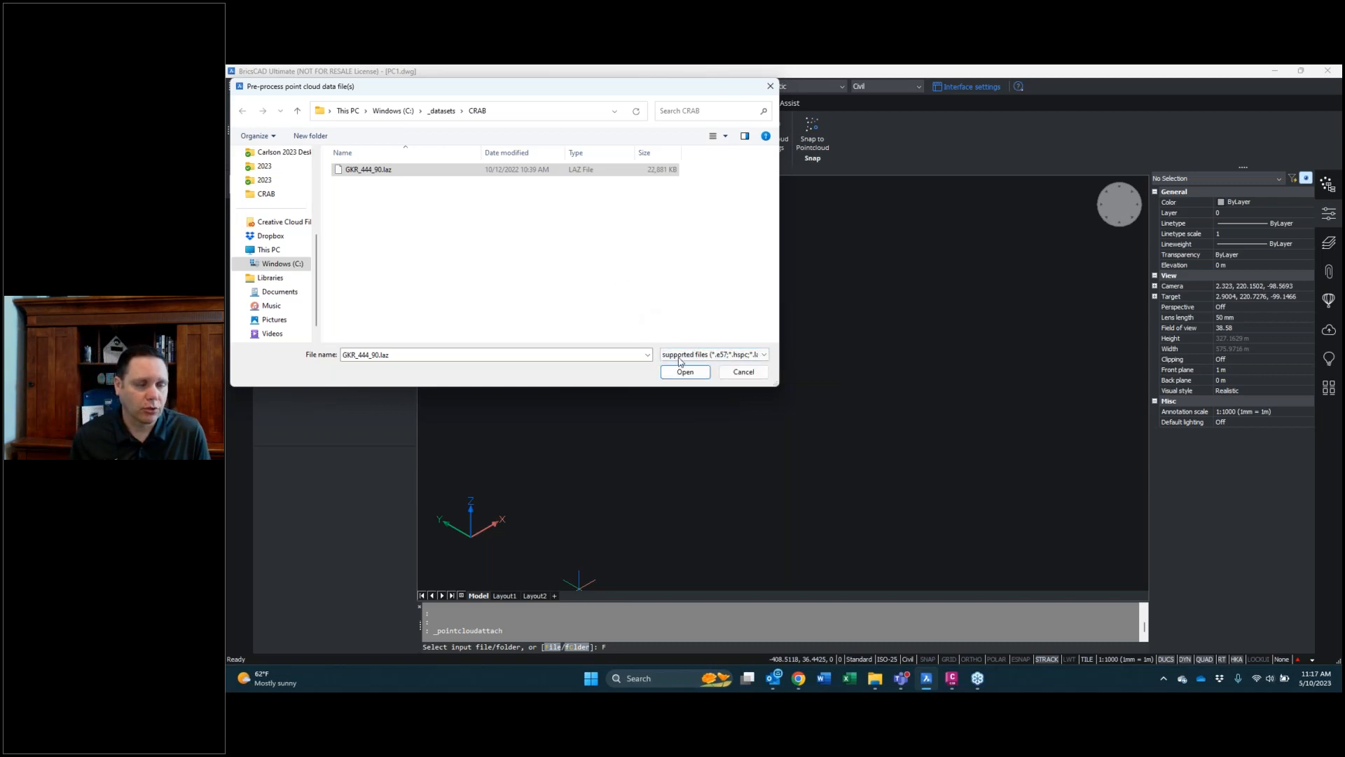
{"action": "left_click", "coordinate": [689, 379]}
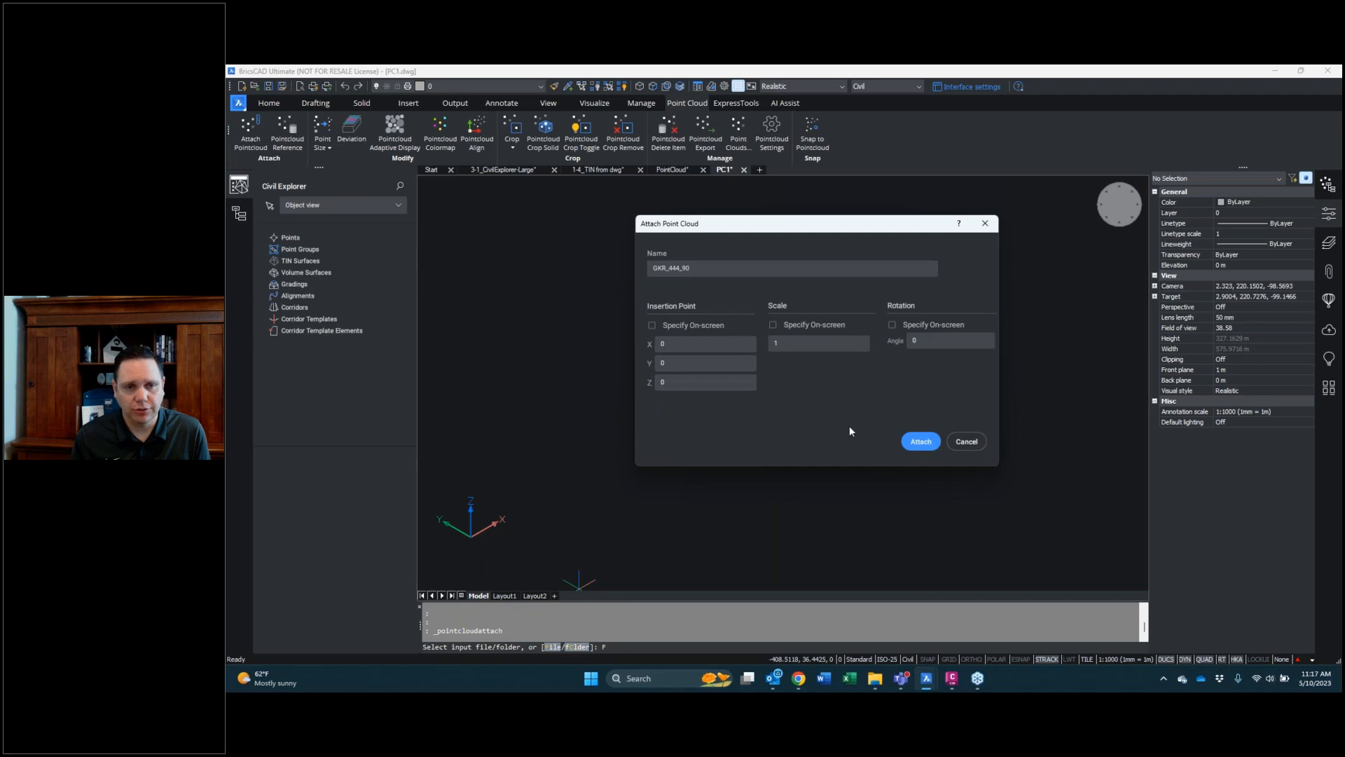
{"action": "left_click", "coordinate": [919, 441]}
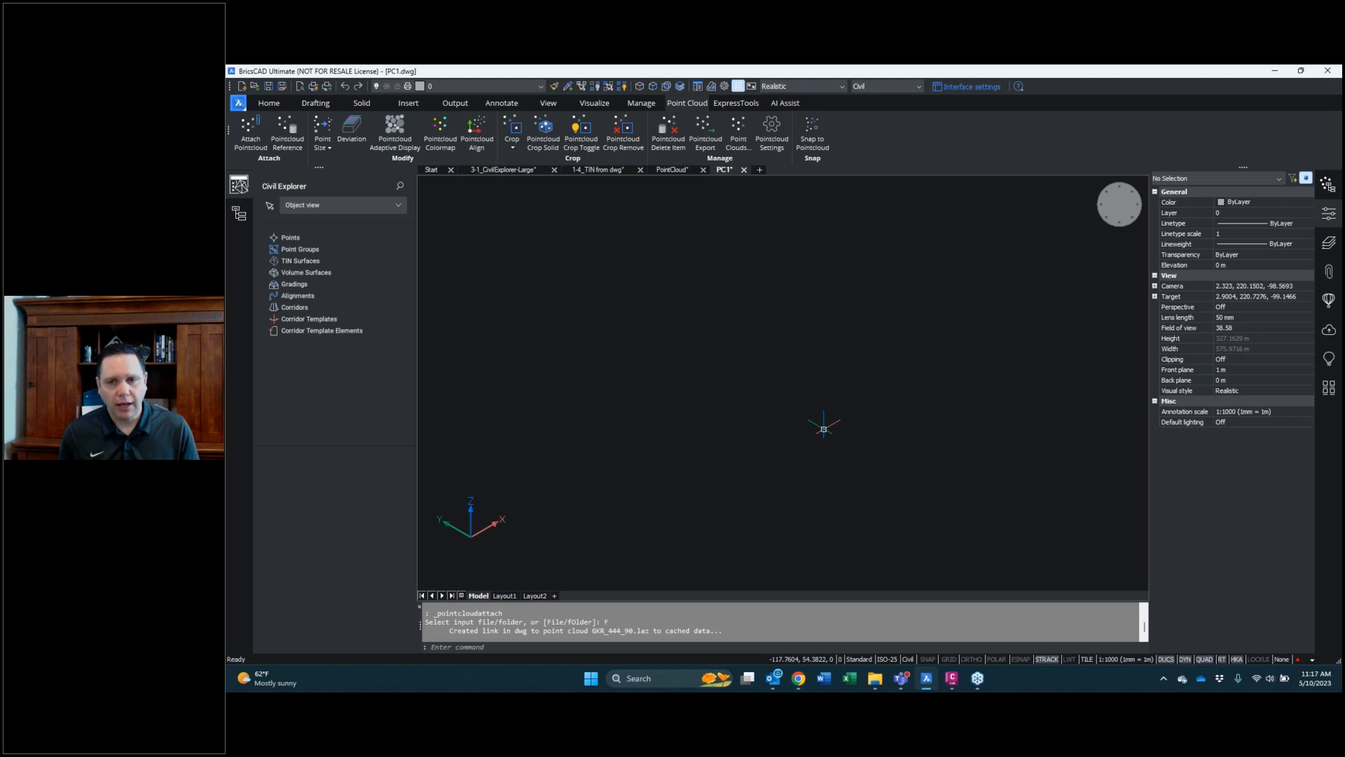
Zoom to the extents of the attached point cloud
{"action": "type", "text": "ze"}
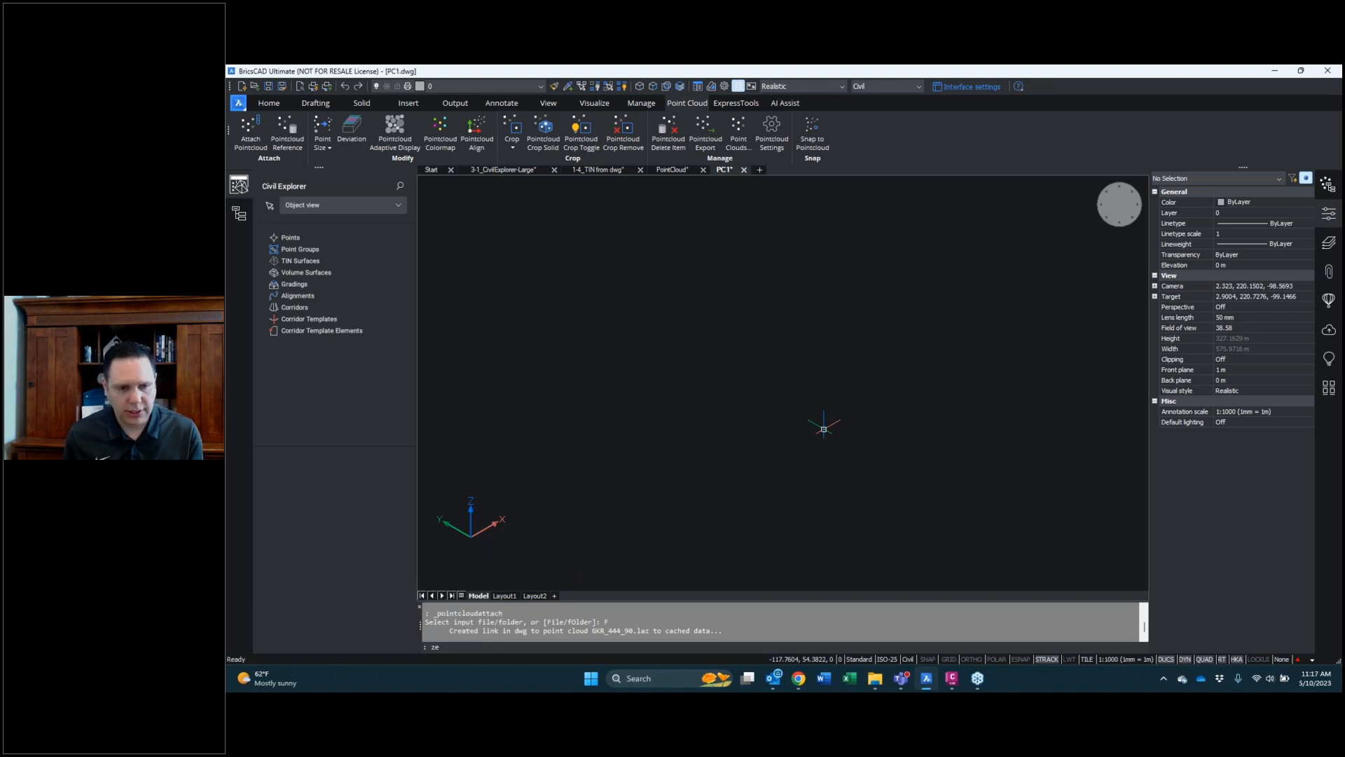
{"action": "key", "text": "Return"}
{"action": "type", "text": "z"}
{"action": "key", "text": "Return"}
{"action": "type", "text": "e"}
{"action": "key", "text": "Return"}
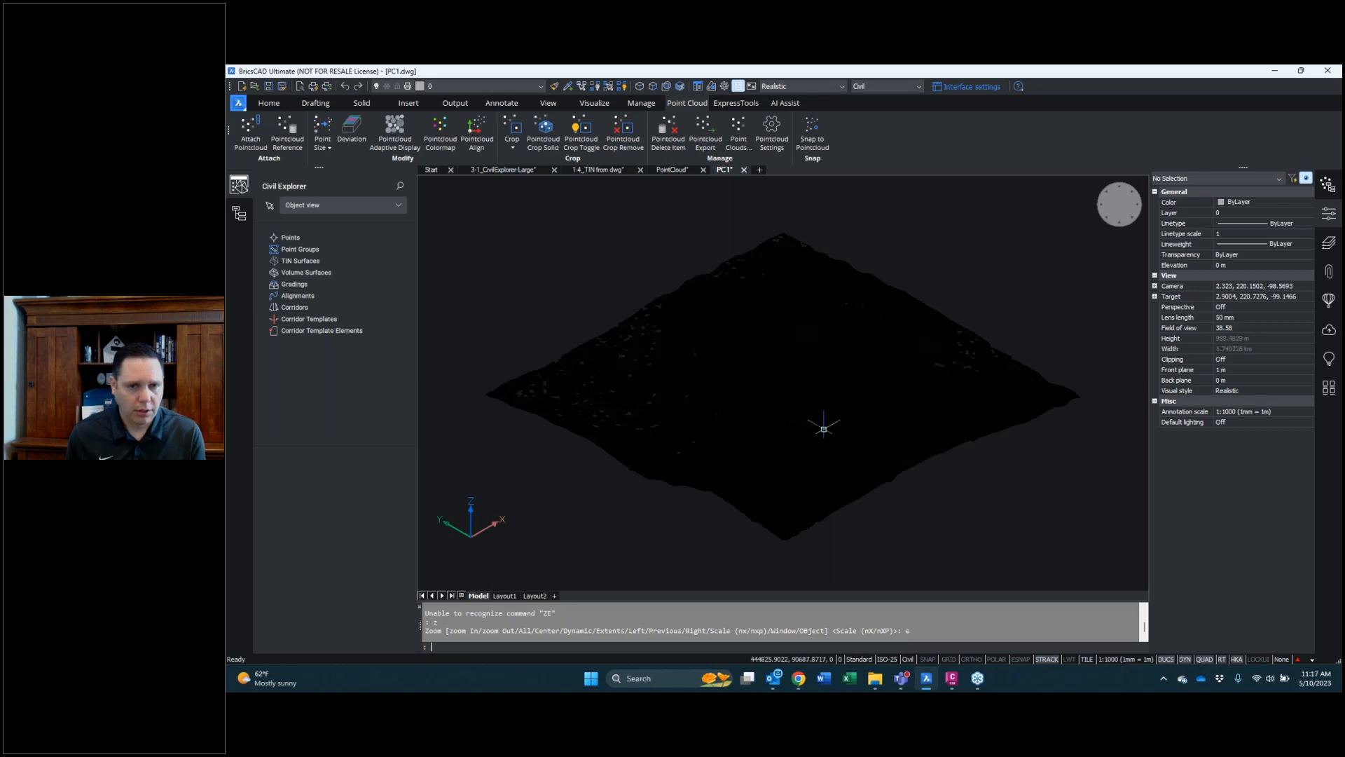
Colour the point cloud by Elevation with the Spectrum colour scheme in the point cloud color map
{"action": "mouse_move", "coordinate": [825, 425]}
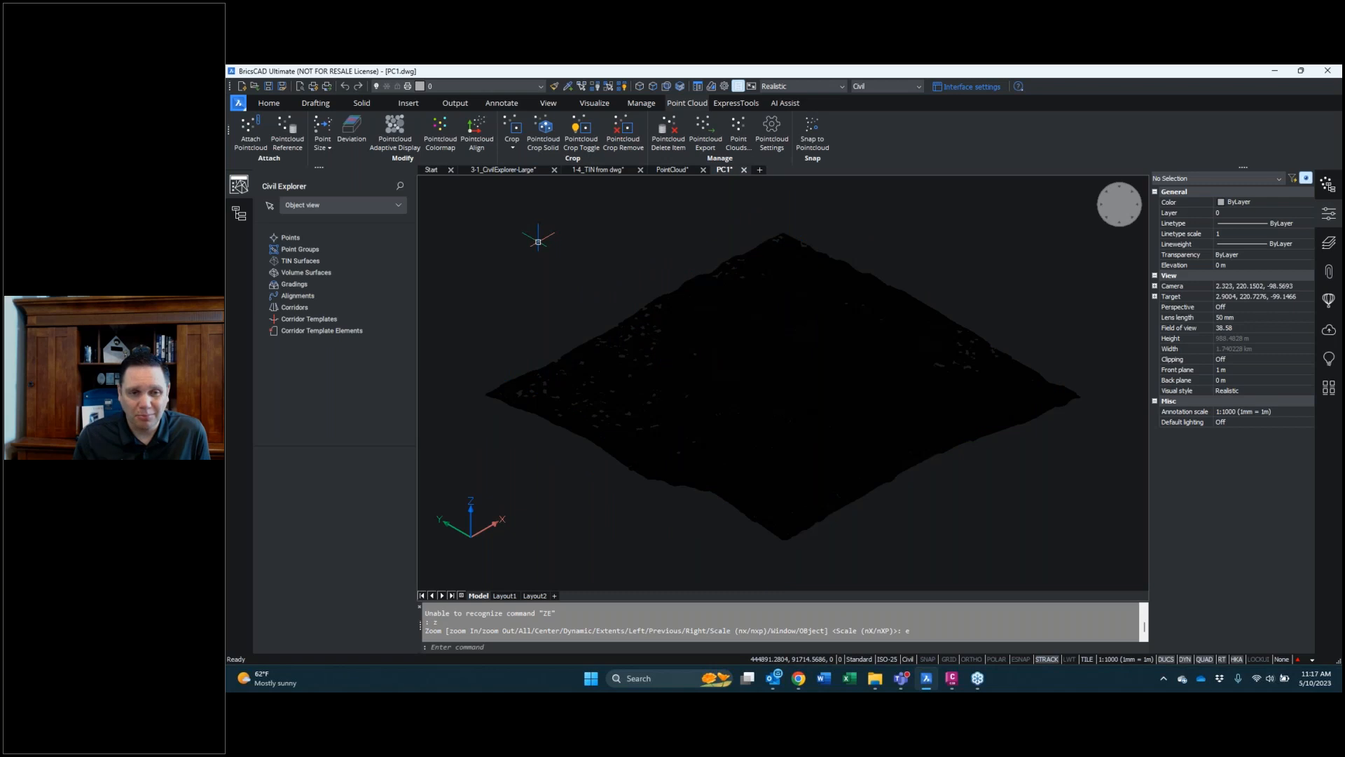
{"action": "left_click", "coordinate": [441, 133]}
{"action": "left_click", "coordinate": [1235, 247]}
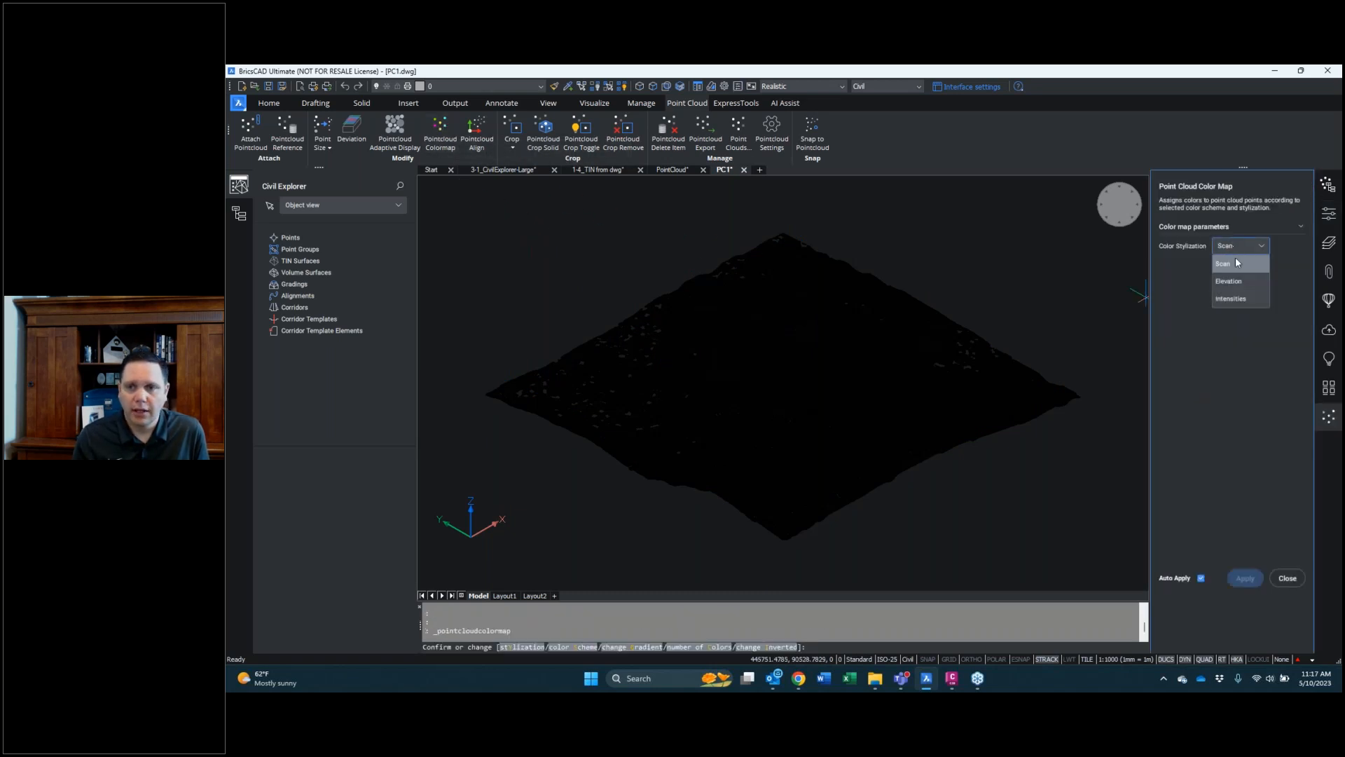
{"action": "left_click", "coordinate": [1237, 283]}
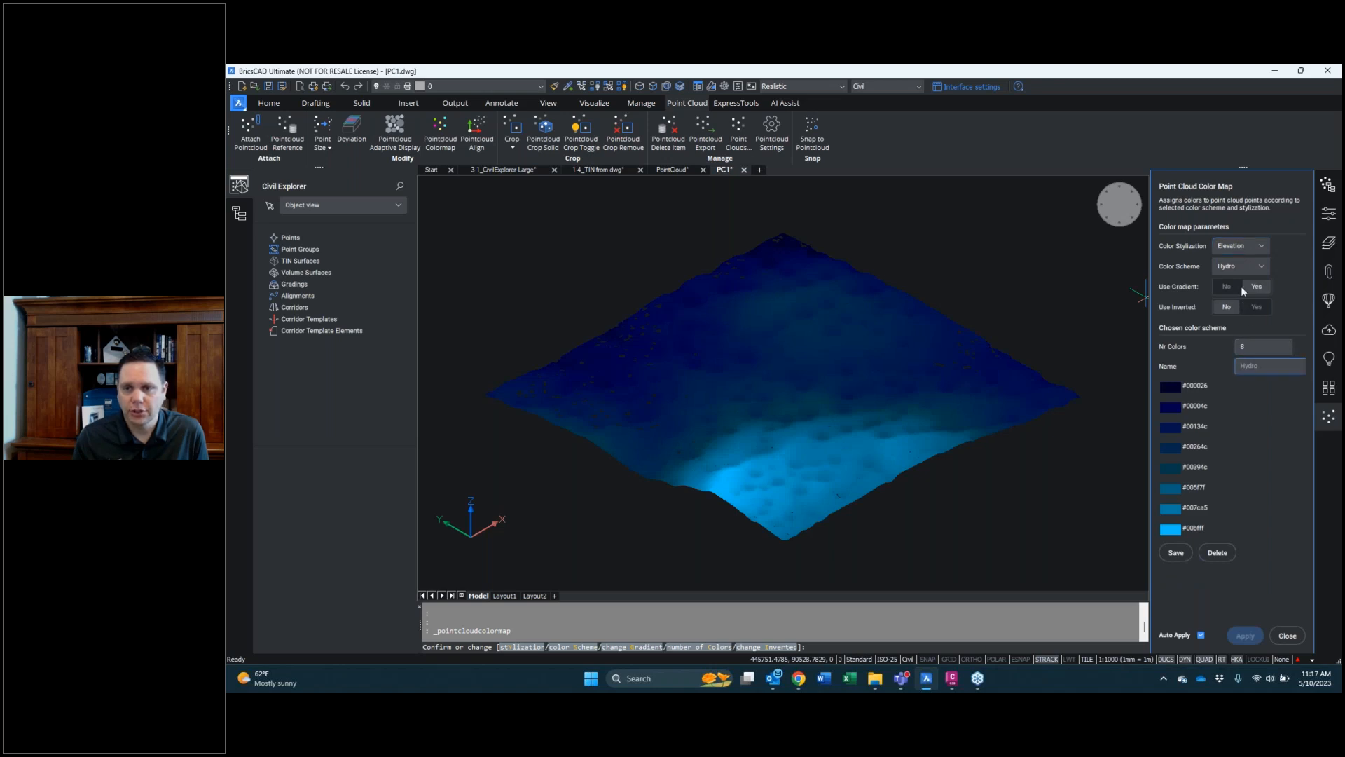
{"action": "left_click", "coordinate": [1240, 267]}
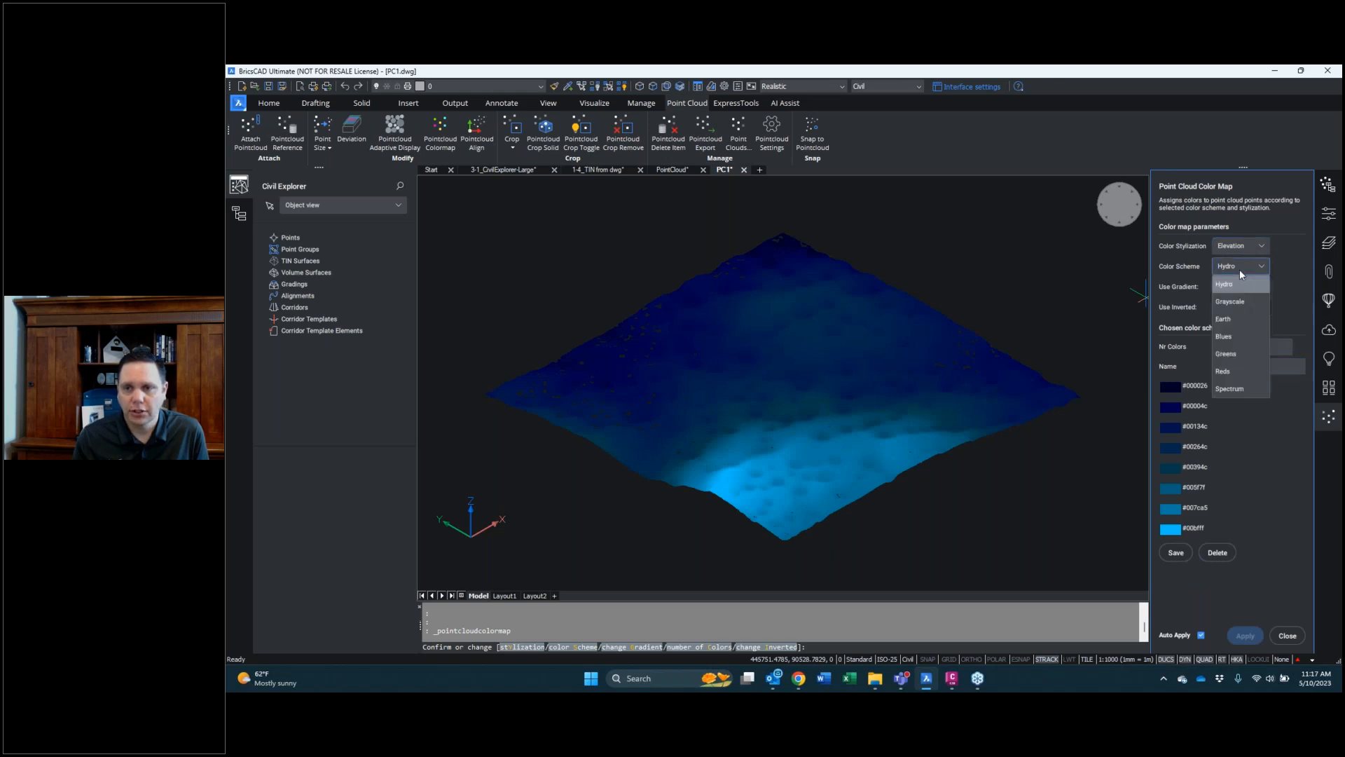
{"action": "left_click", "coordinate": [1235, 389]}
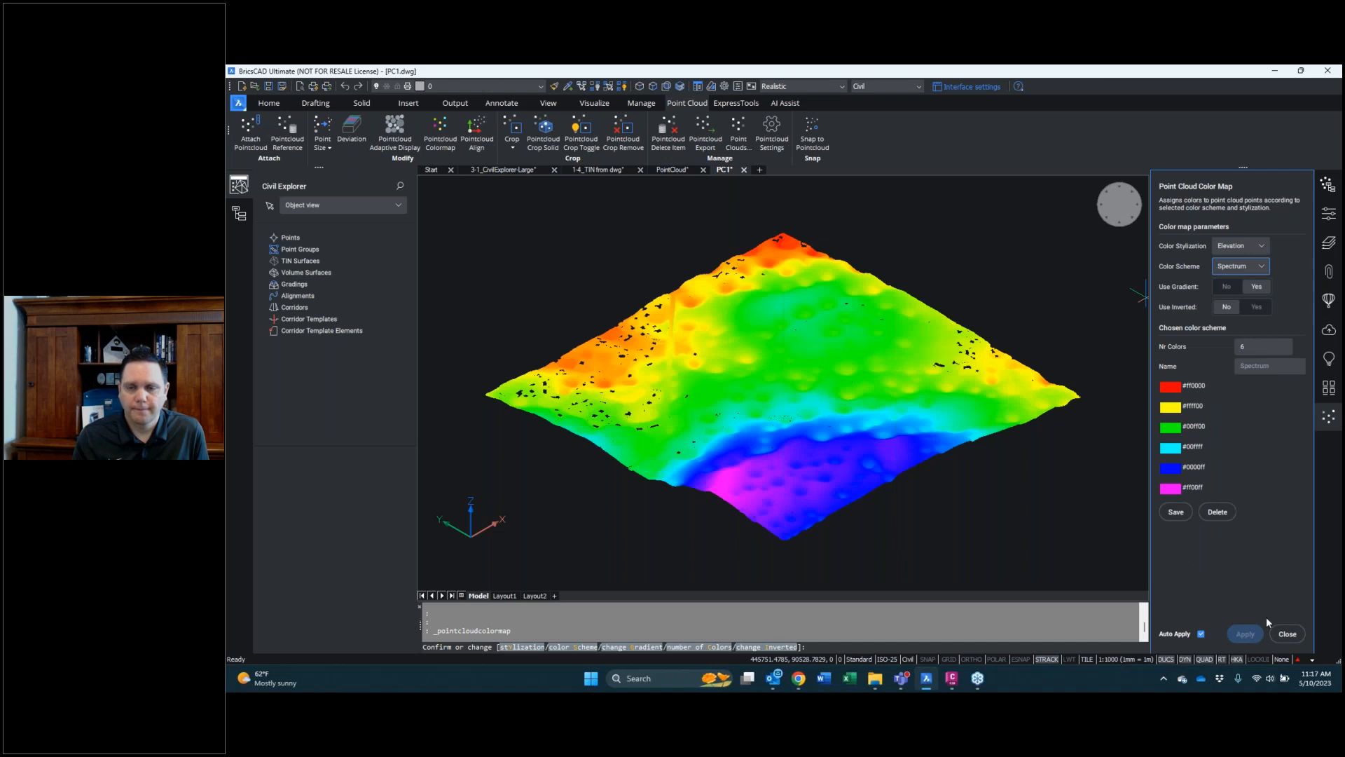
{"action": "left_click", "coordinate": [1285, 634]}
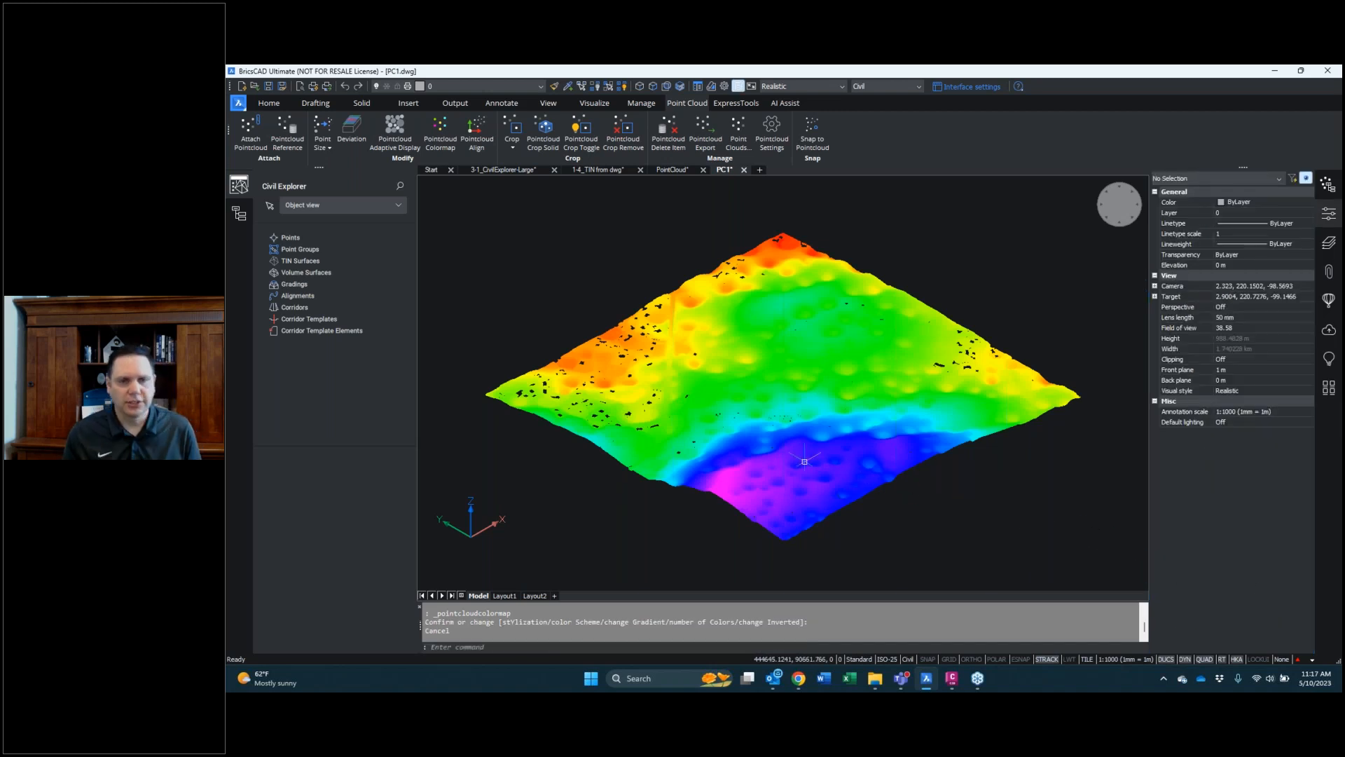
Examine the coloured point cloud from several lower angles and select it to check its properties, including the total number of points
{"action": "left_click", "coordinate": [757, 237]}
{"action": "mouse_move", "coordinate": [1038, 424]}
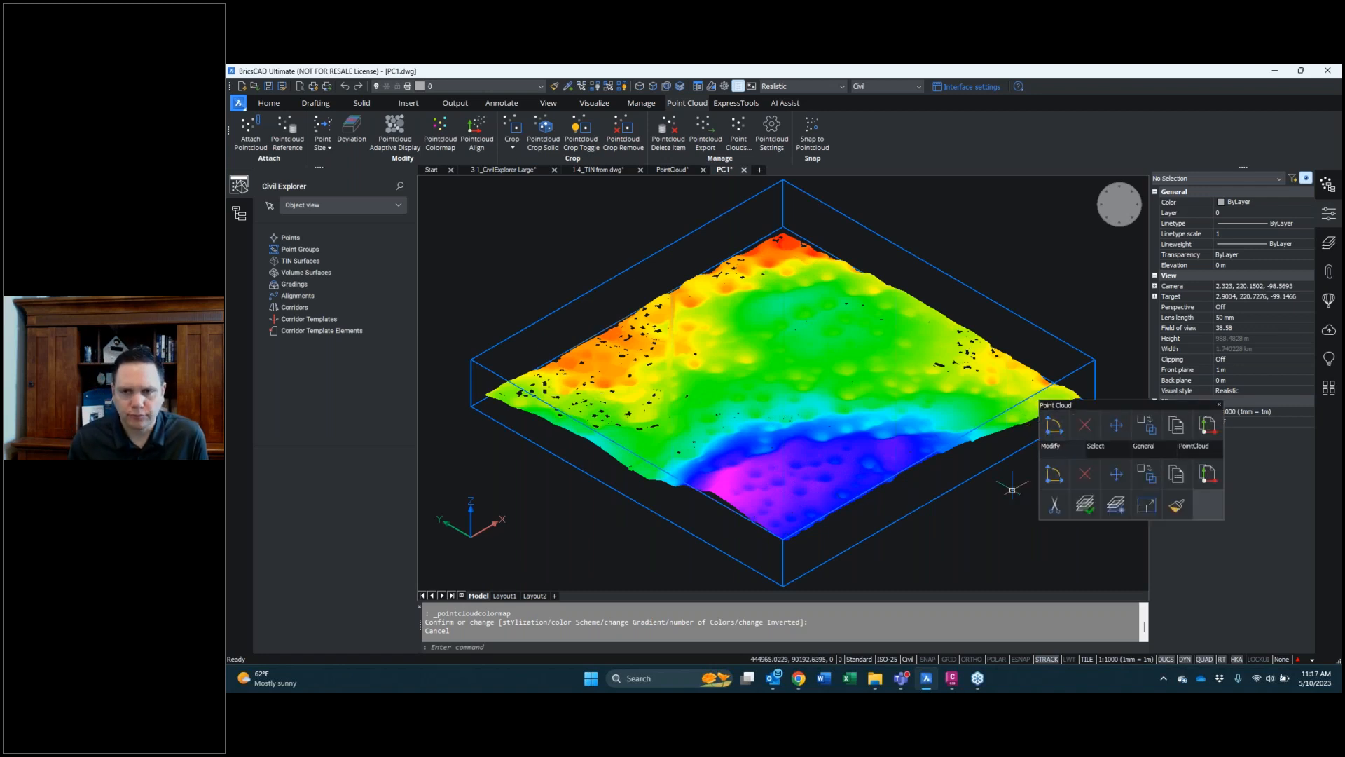
{"action": "key", "text": "Escape"}
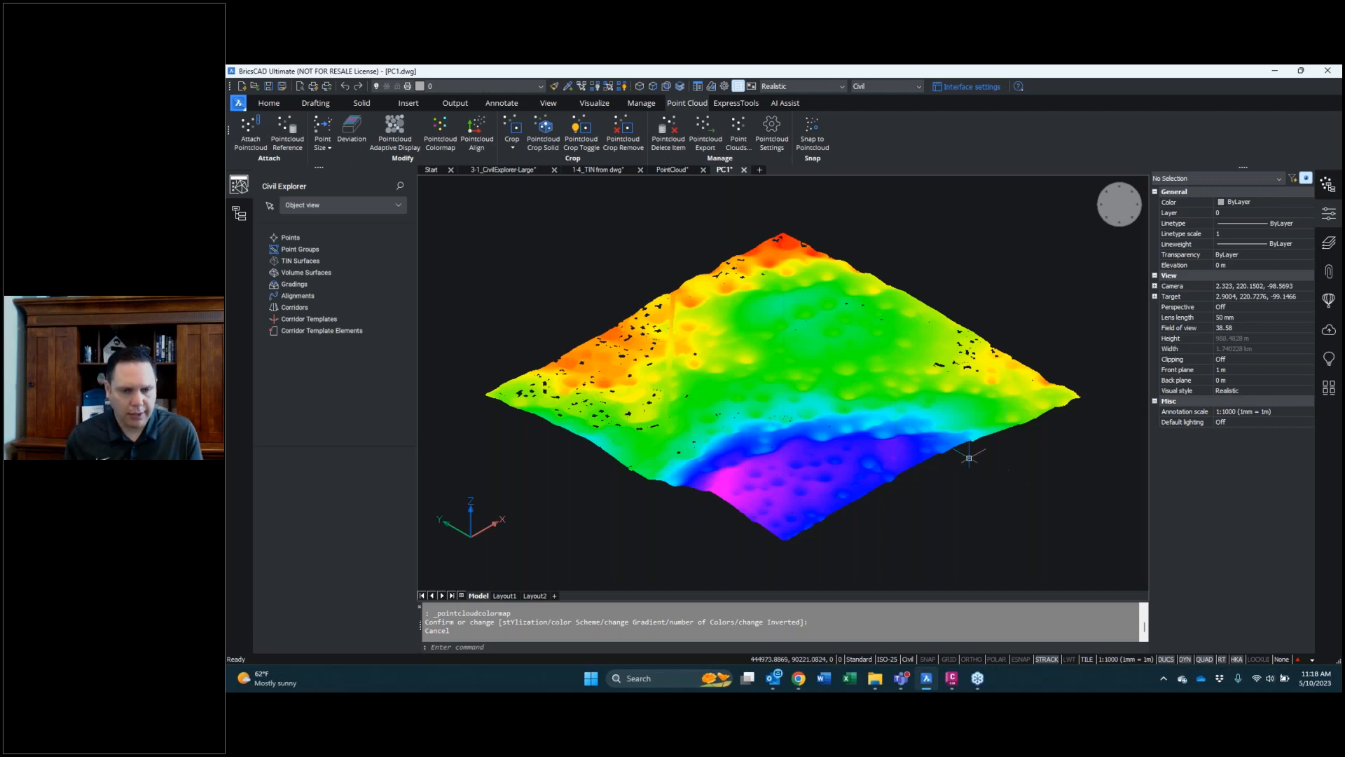
{"action": "middle_click_drag", "start_coordinate": [958, 456], "coordinate": [904, 437], "text": "shift"}
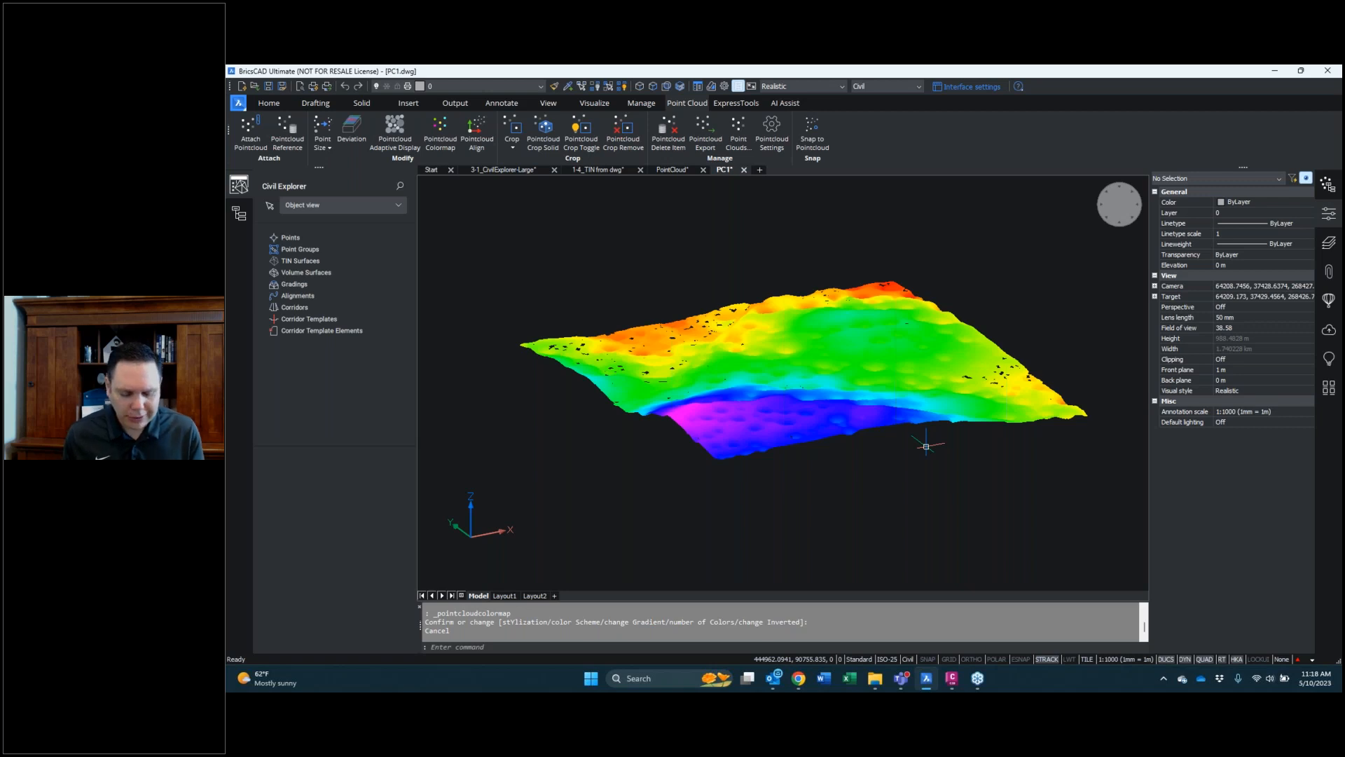
{"action": "middle_click_drag", "start_coordinate": [924, 444], "coordinate": [805, 453], "text": "shift"}
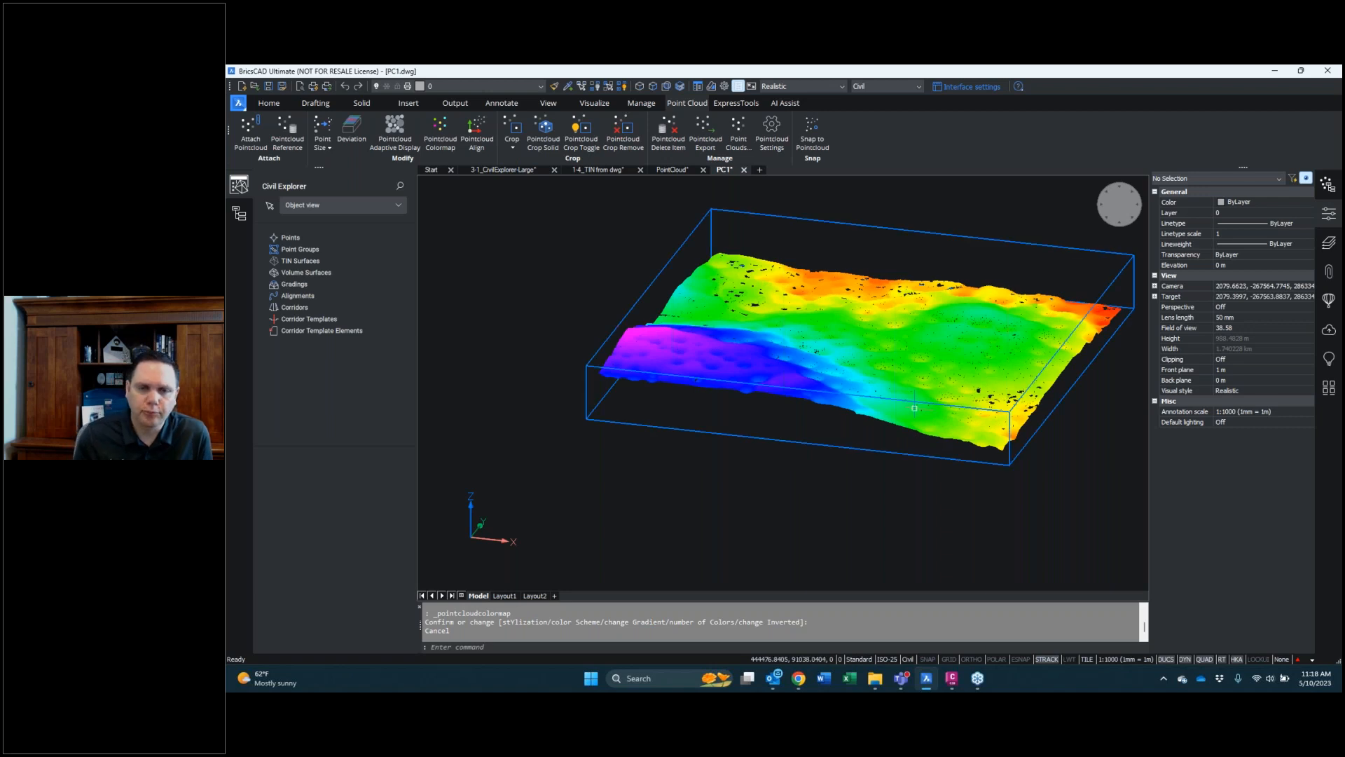
{"action": "left_click", "coordinate": [910, 402]}
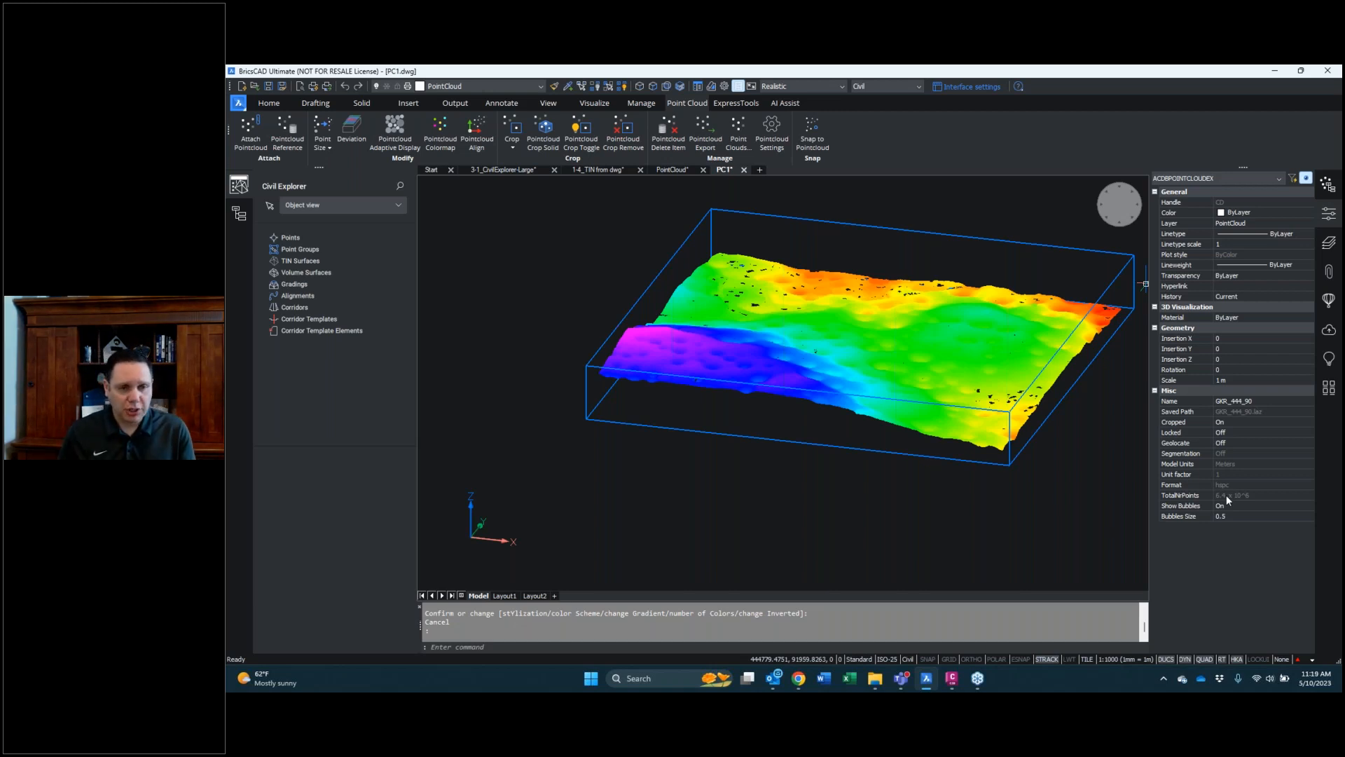
Begin a new TIN surface with the create from point Cloud option and select the coloured point cloud as its source
{"action": "scroll", "coordinate": [802, 493], "scroll_direction": "down", "scroll_amount": 2}
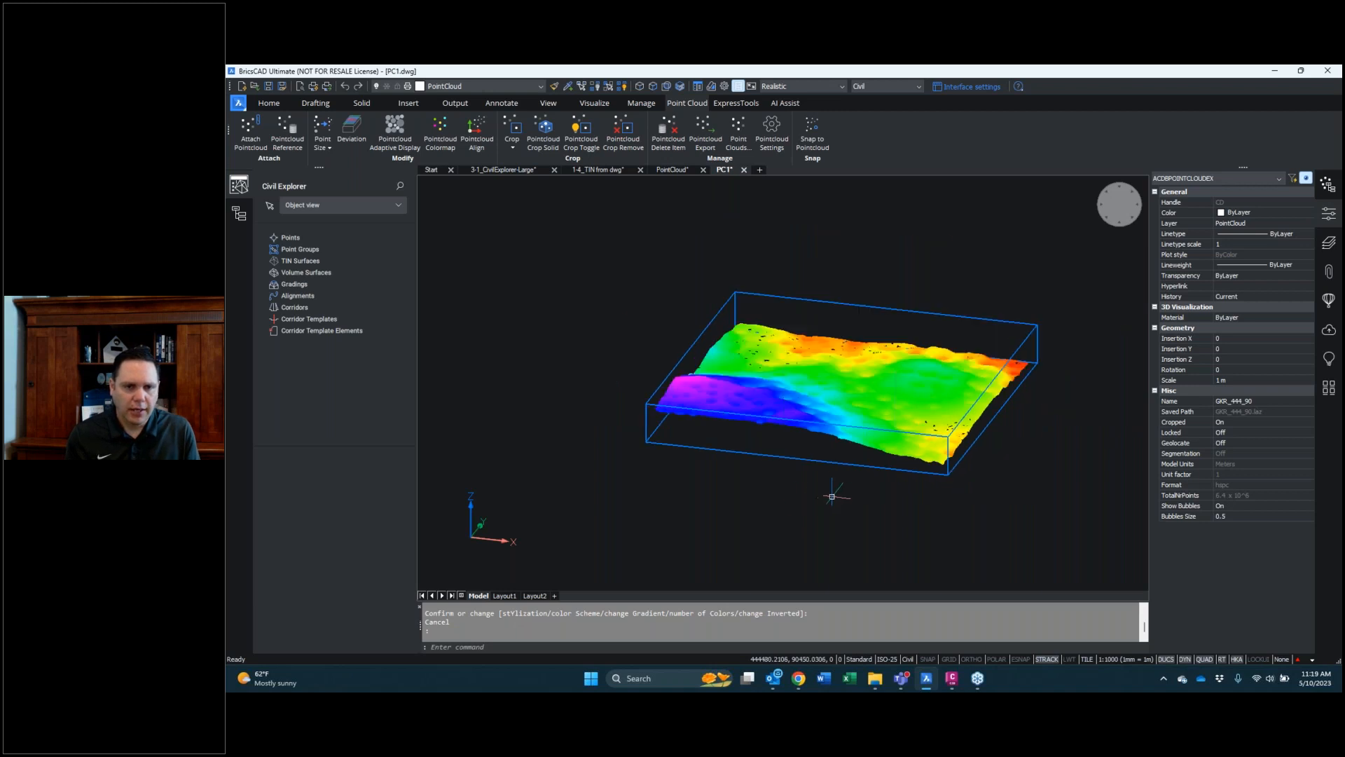
{"action": "middle_click_drag", "start_coordinate": [788, 480], "coordinate": [826, 425], "text": "shift"}
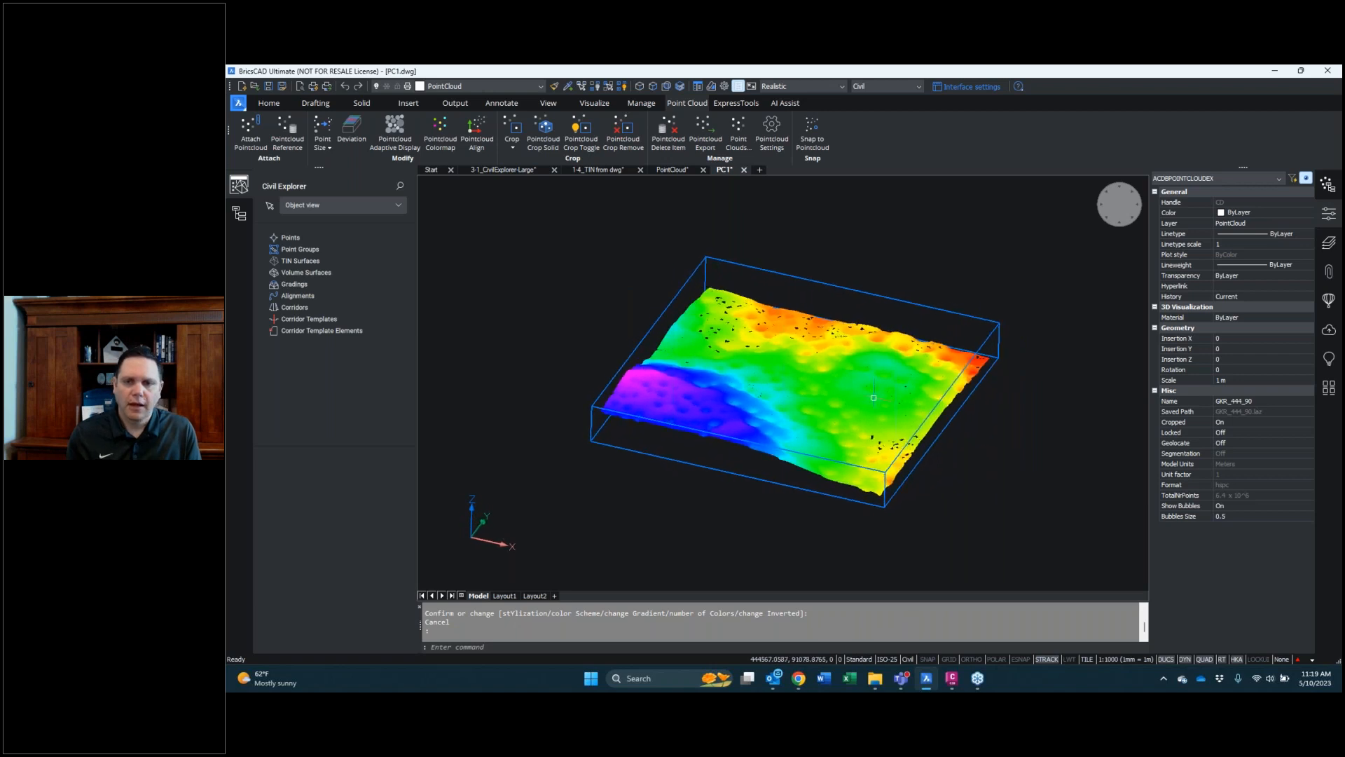
{"action": "mouse_move", "coordinate": [869, 377]}
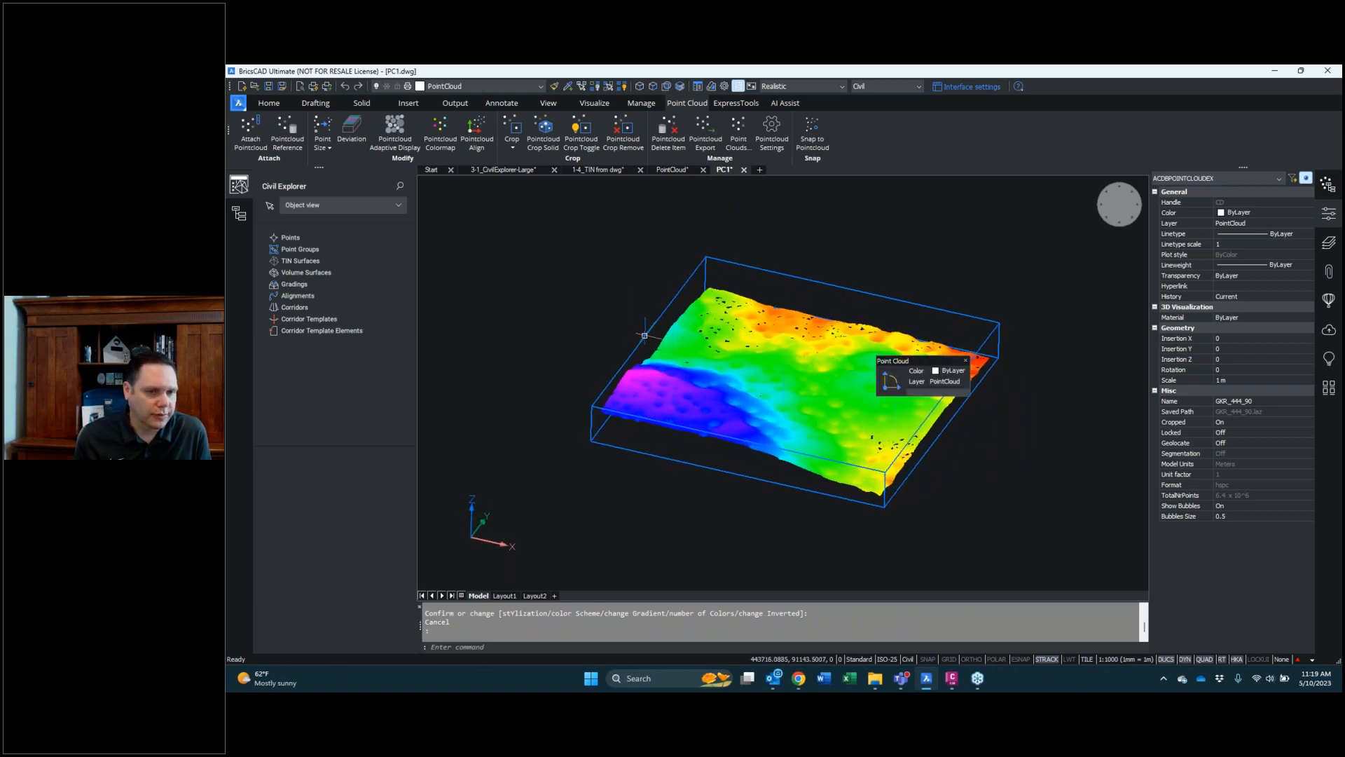
{"action": "right_click", "coordinate": [318, 263]}
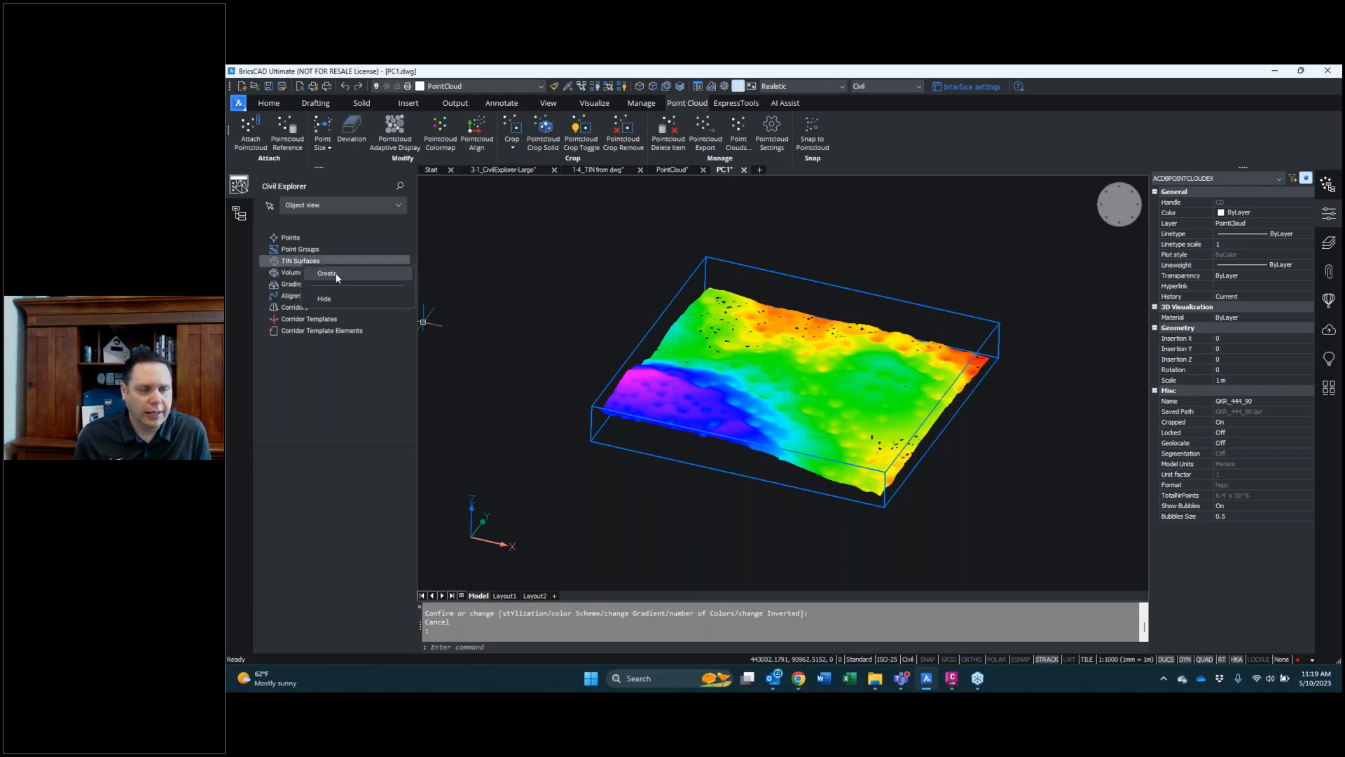
{"action": "left_click", "coordinate": [335, 272]}
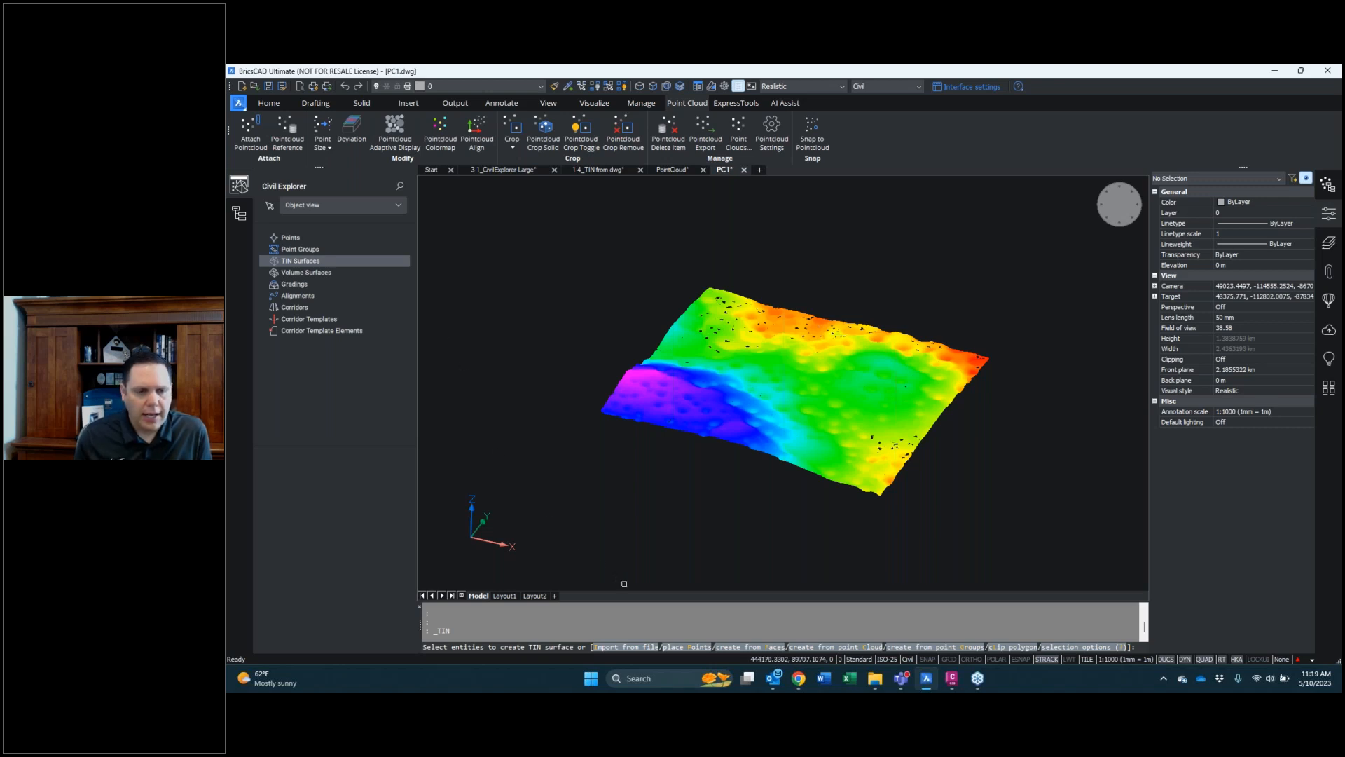
{"action": "left_click", "coordinate": [827, 653]}
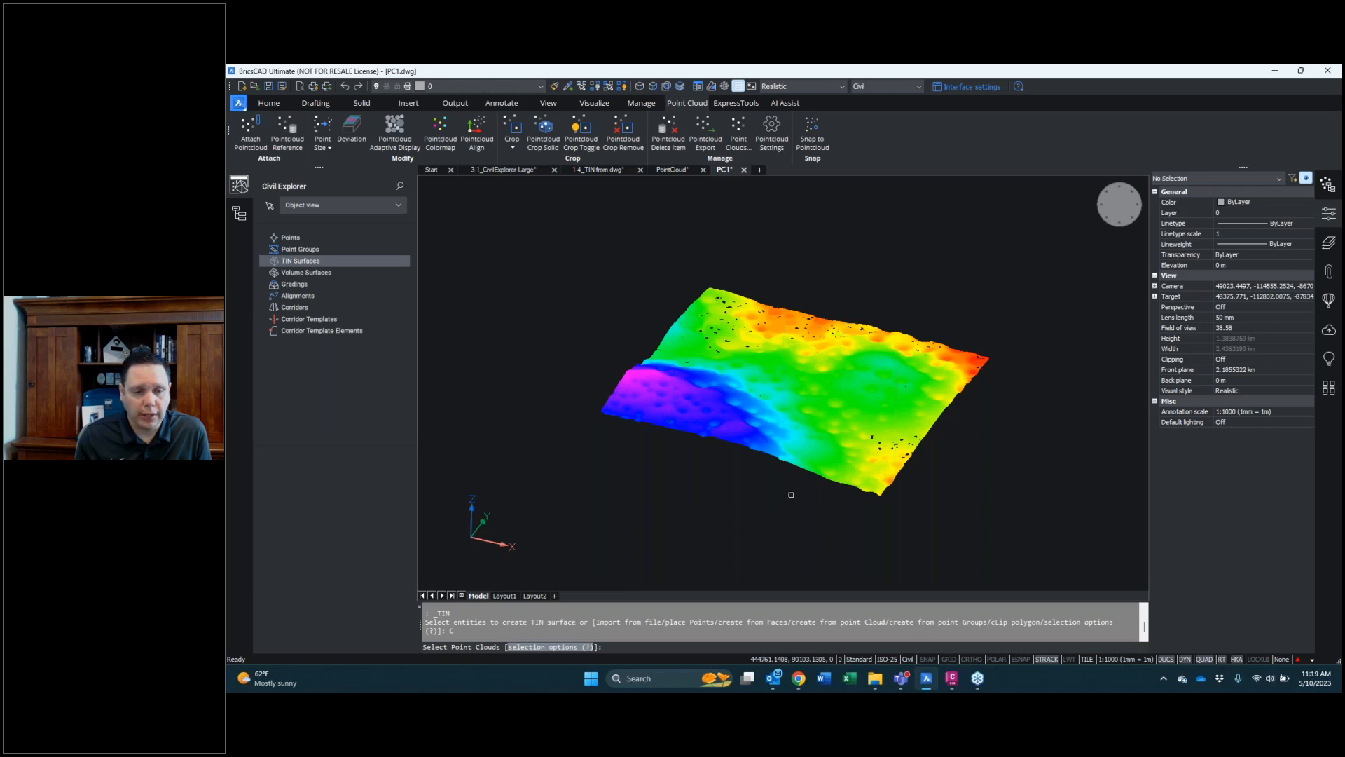
{"action": "left_click", "coordinate": [792, 463]}
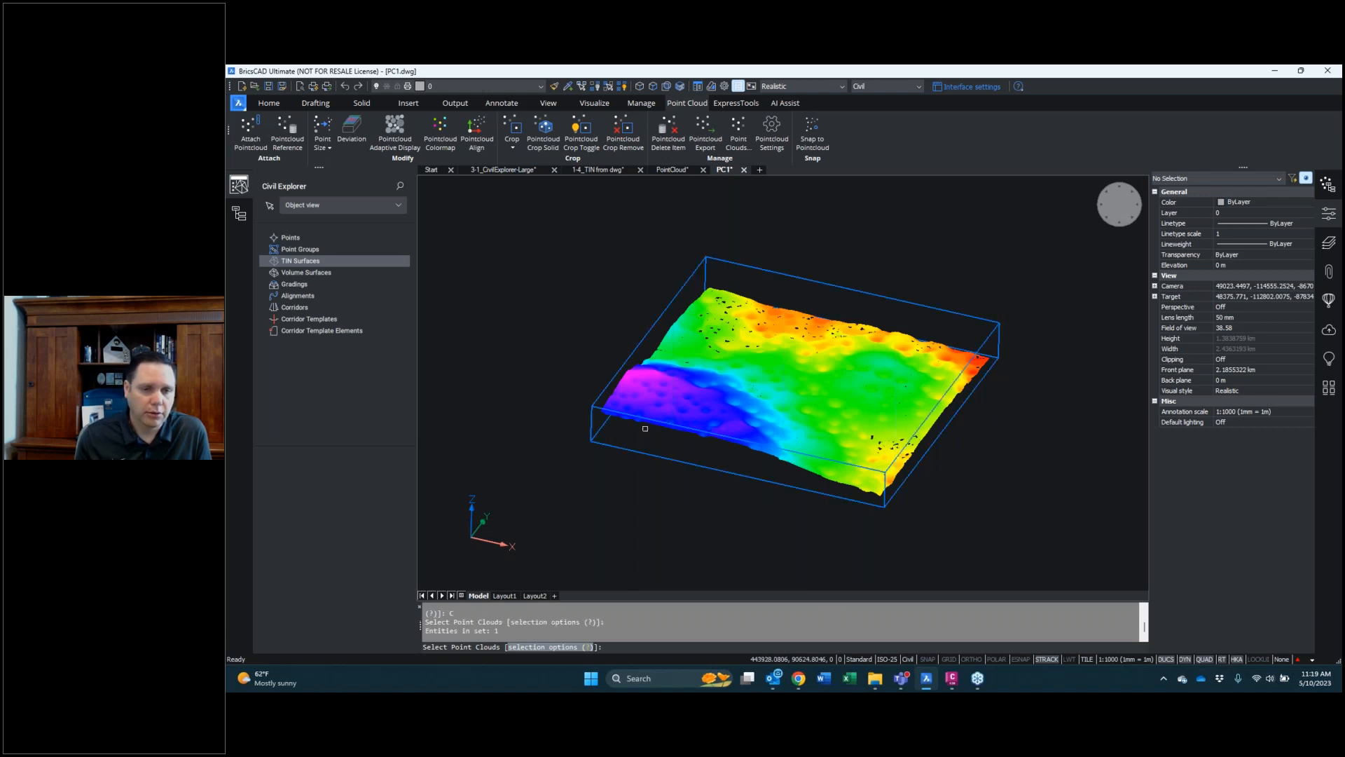
{"action": "key", "text": "Return"}
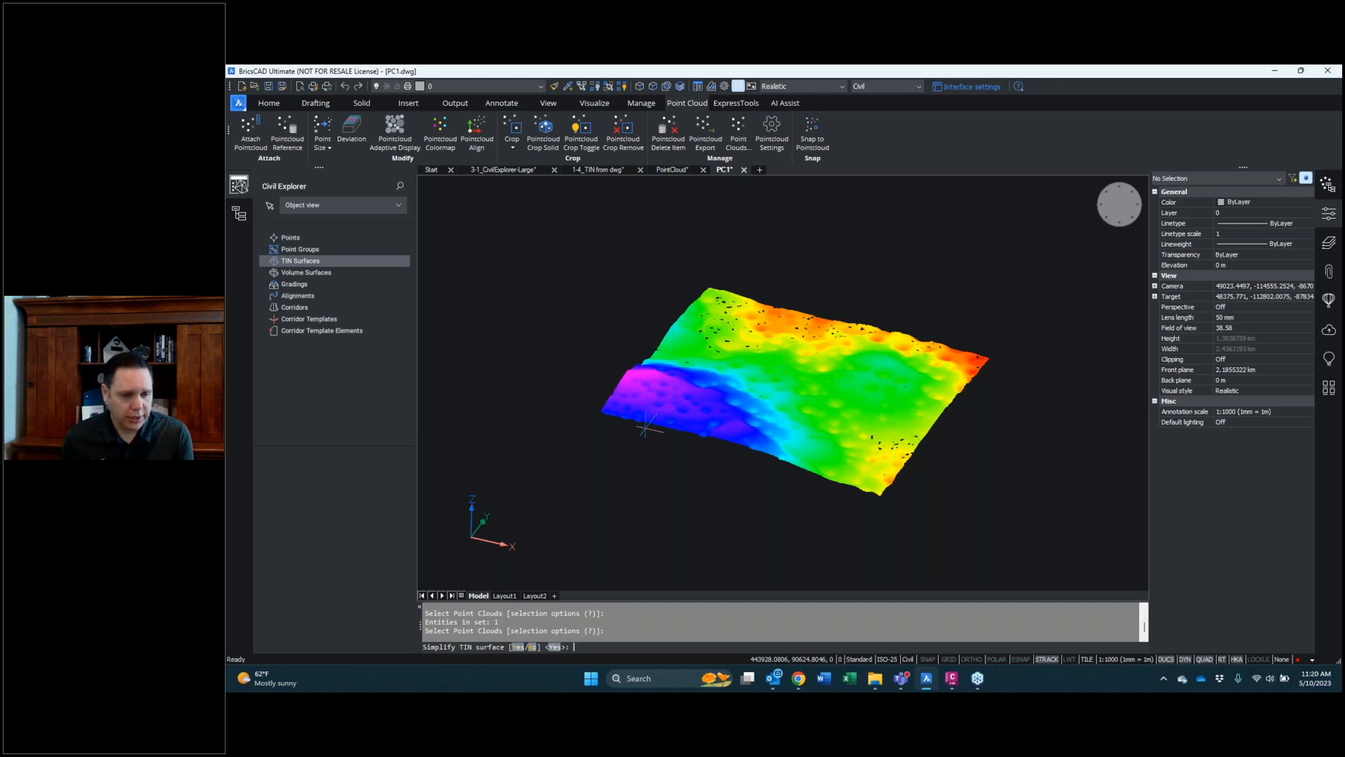
Simplify the TIN surface with a radius of 10 and an elevation difference of 0.2
{"action": "key", "text": "Return"}
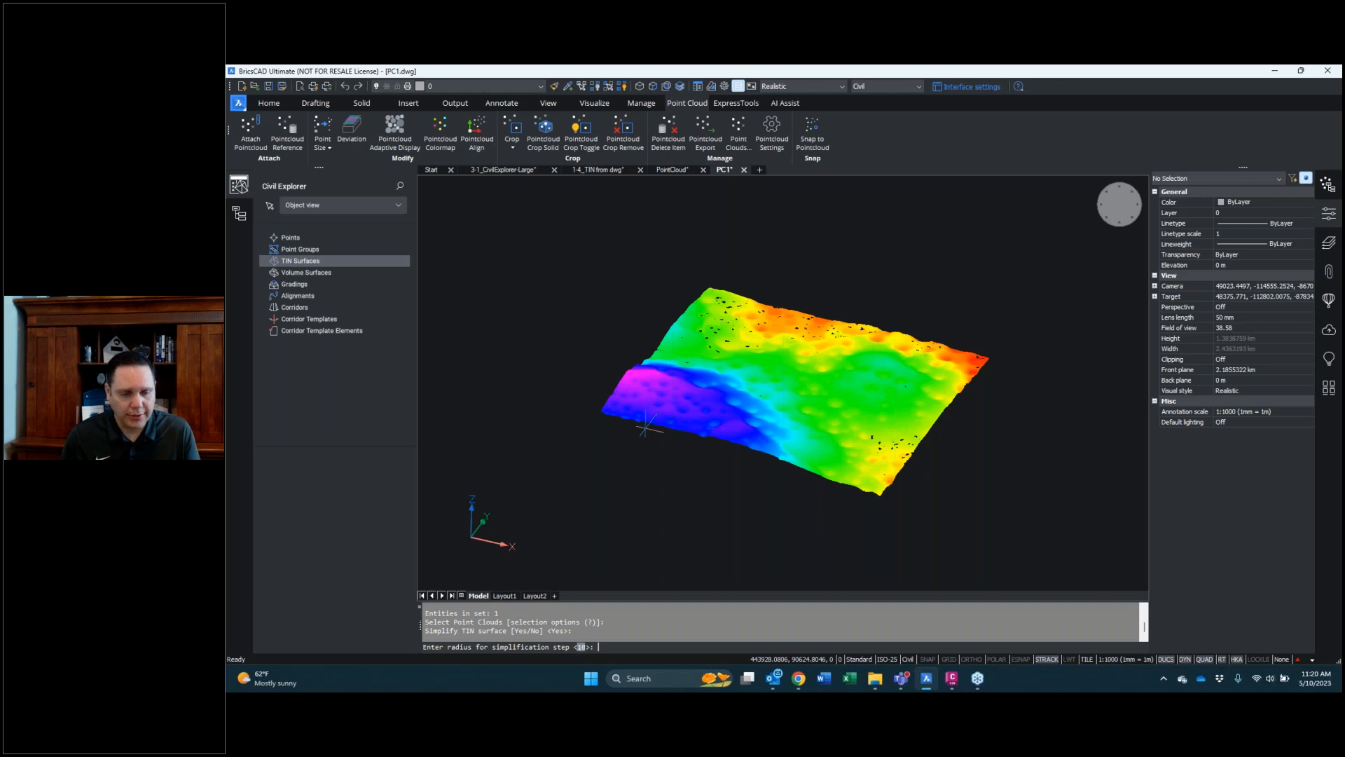
{"action": "key", "text": "Return"}
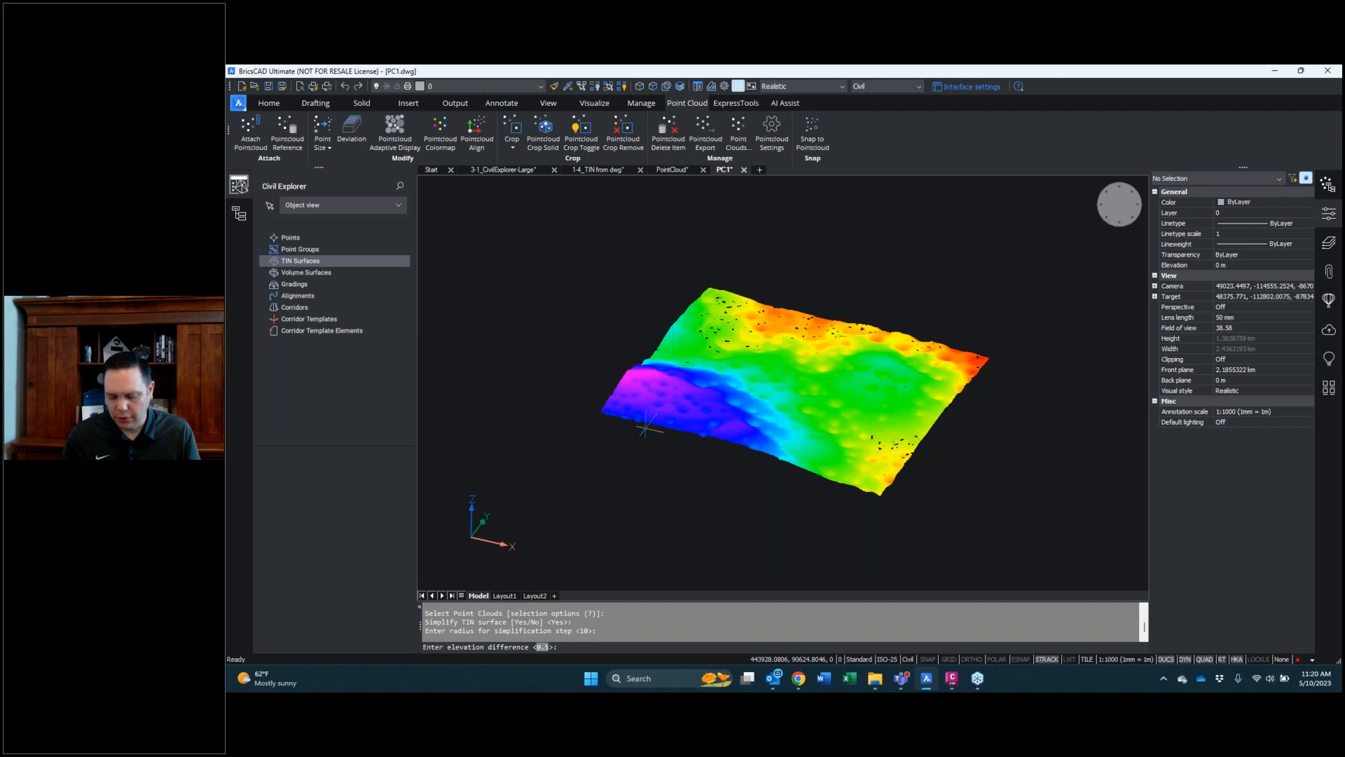
{"action": "type", "text": ".2"}
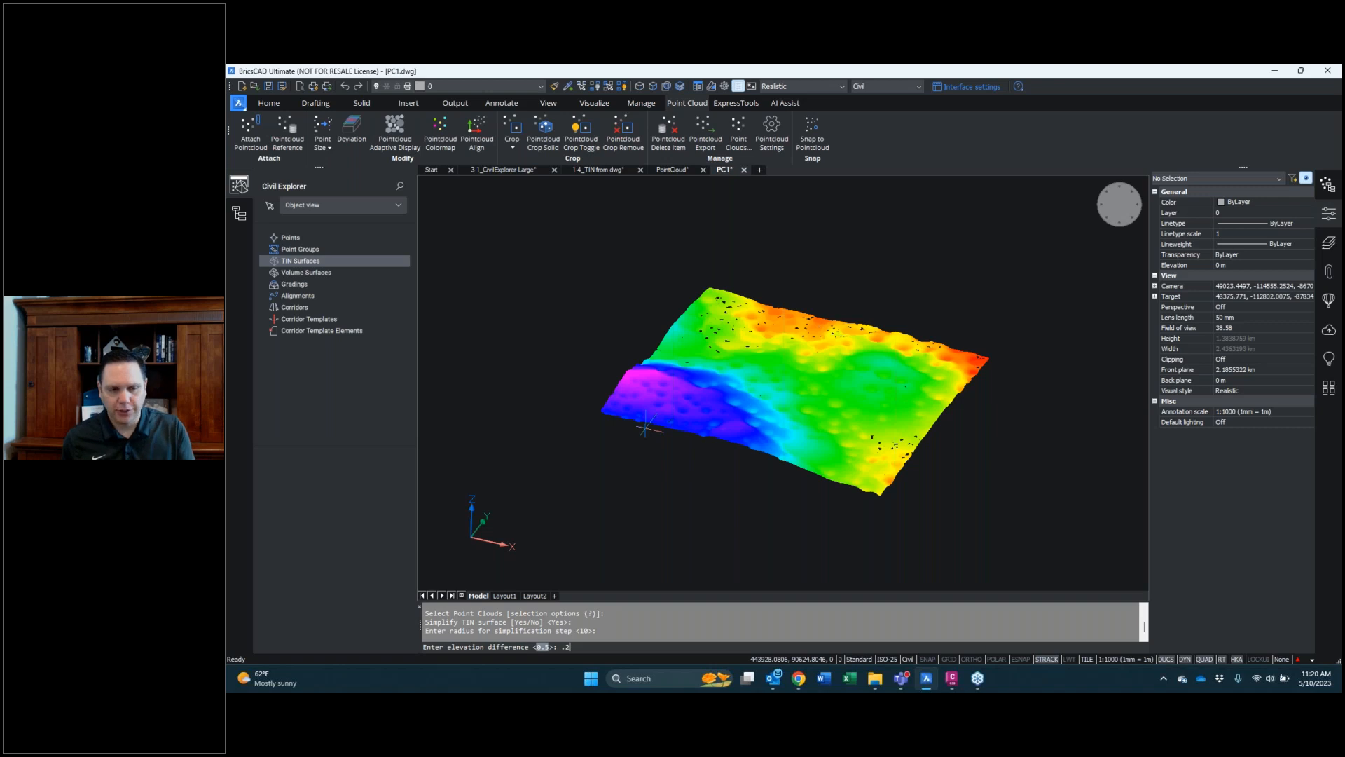
{"action": "key", "text": "Return"}
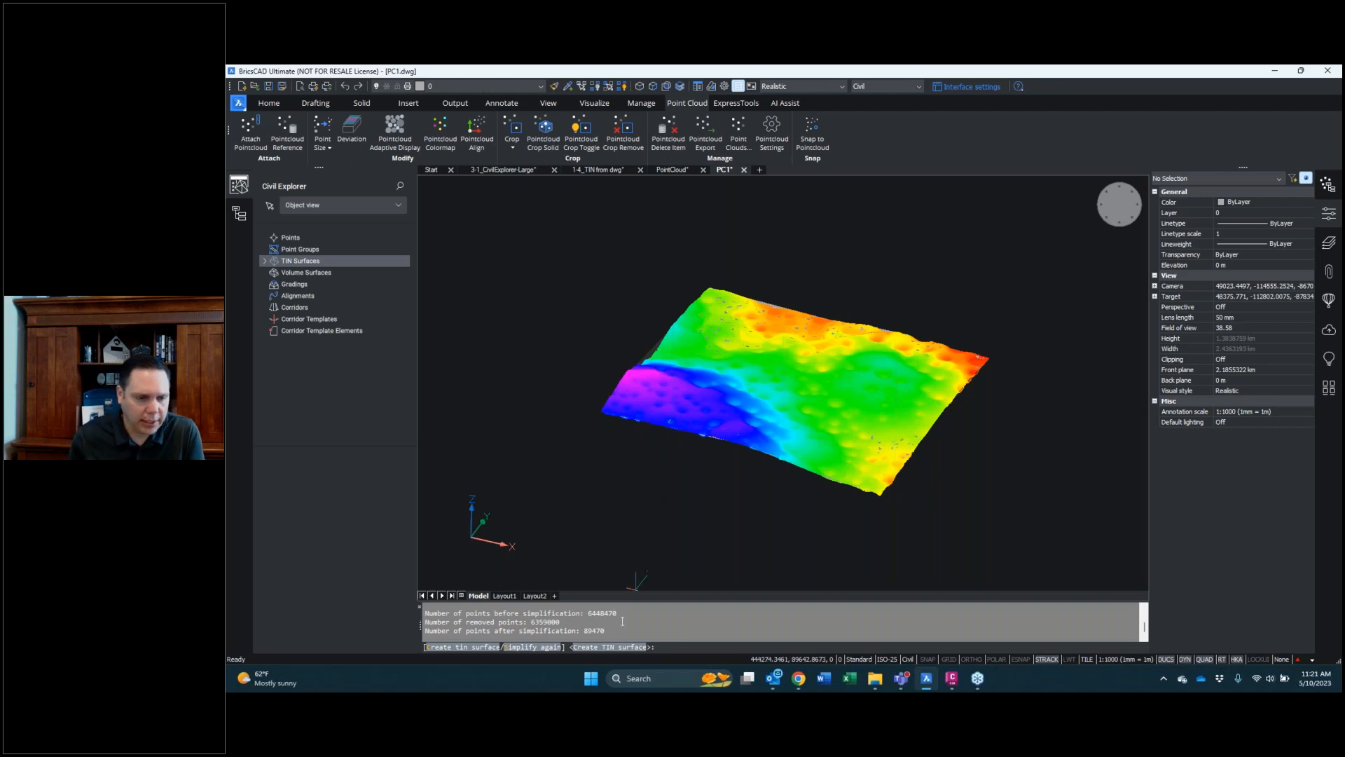
Check the point counts before and after simplification, and create the TIN surface without densifying it
{"action": "left_click_drag", "start_coordinate": [611, 631], "coordinate": [561, 613]}
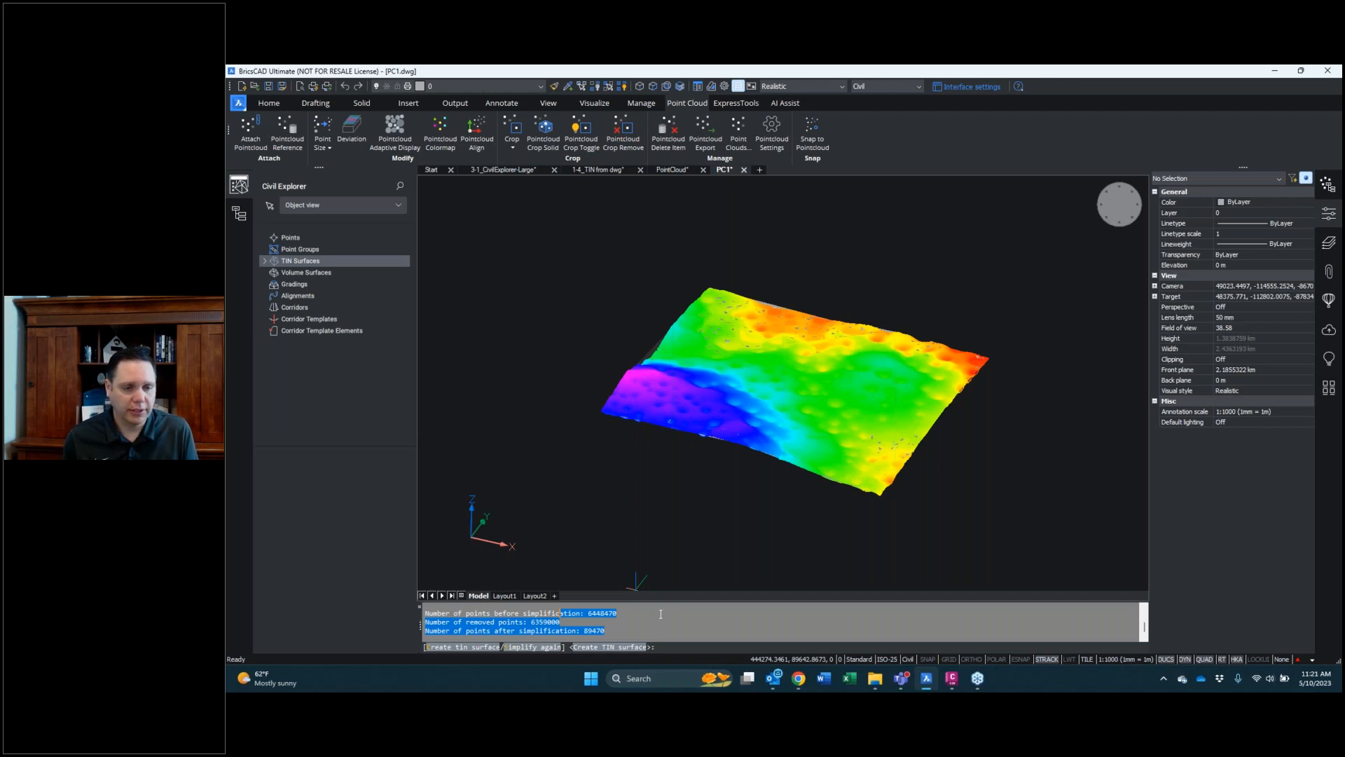
{"action": "left_click", "coordinate": [662, 615]}
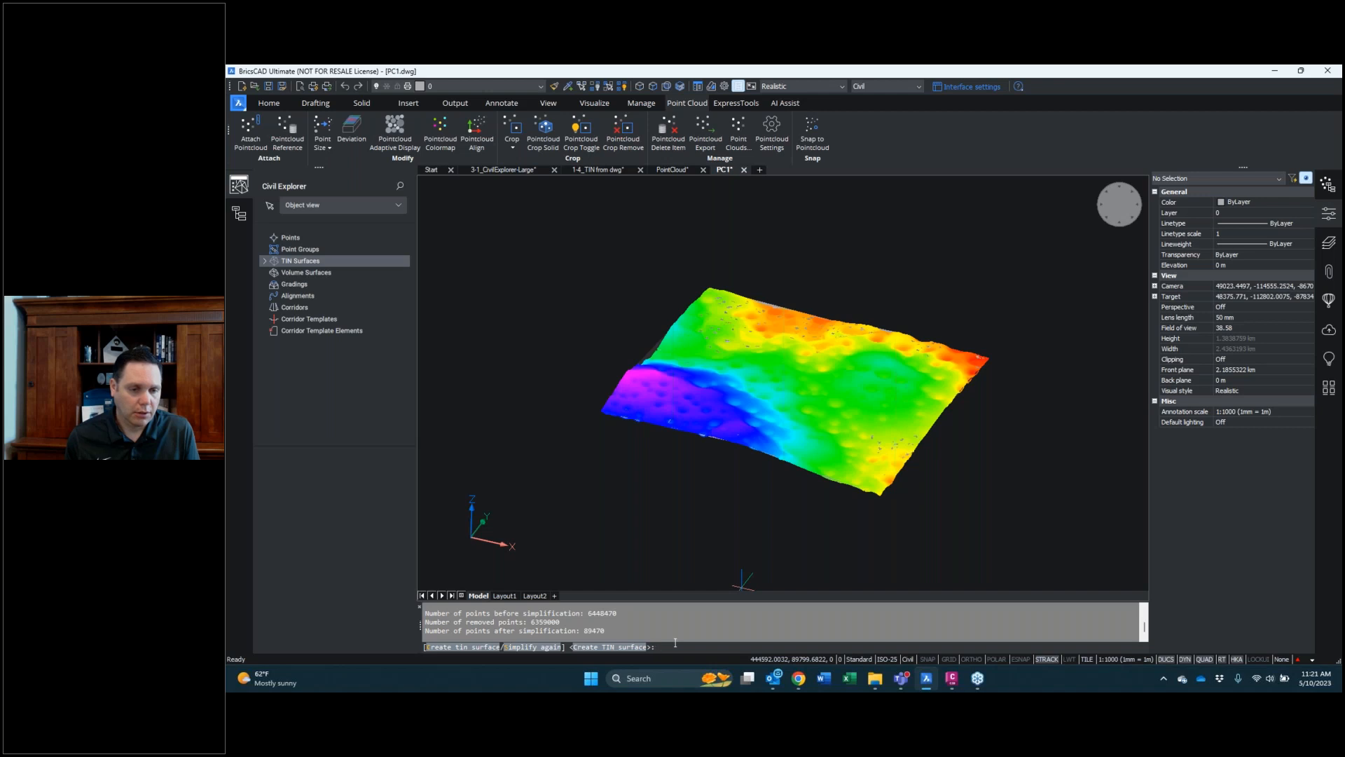
{"action": "key", "text": "Return"}
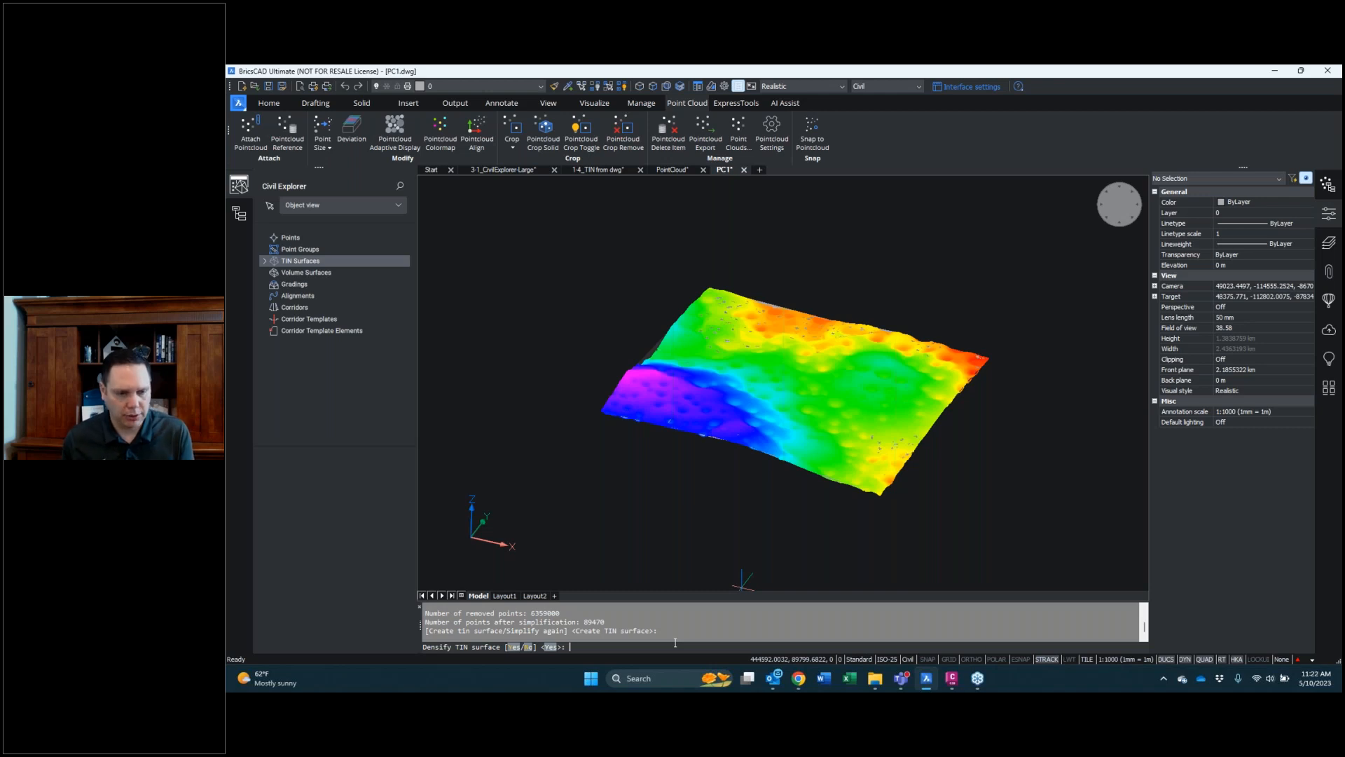
{"action": "type", "text": "n"}
{"action": "key", "text": "Return"}
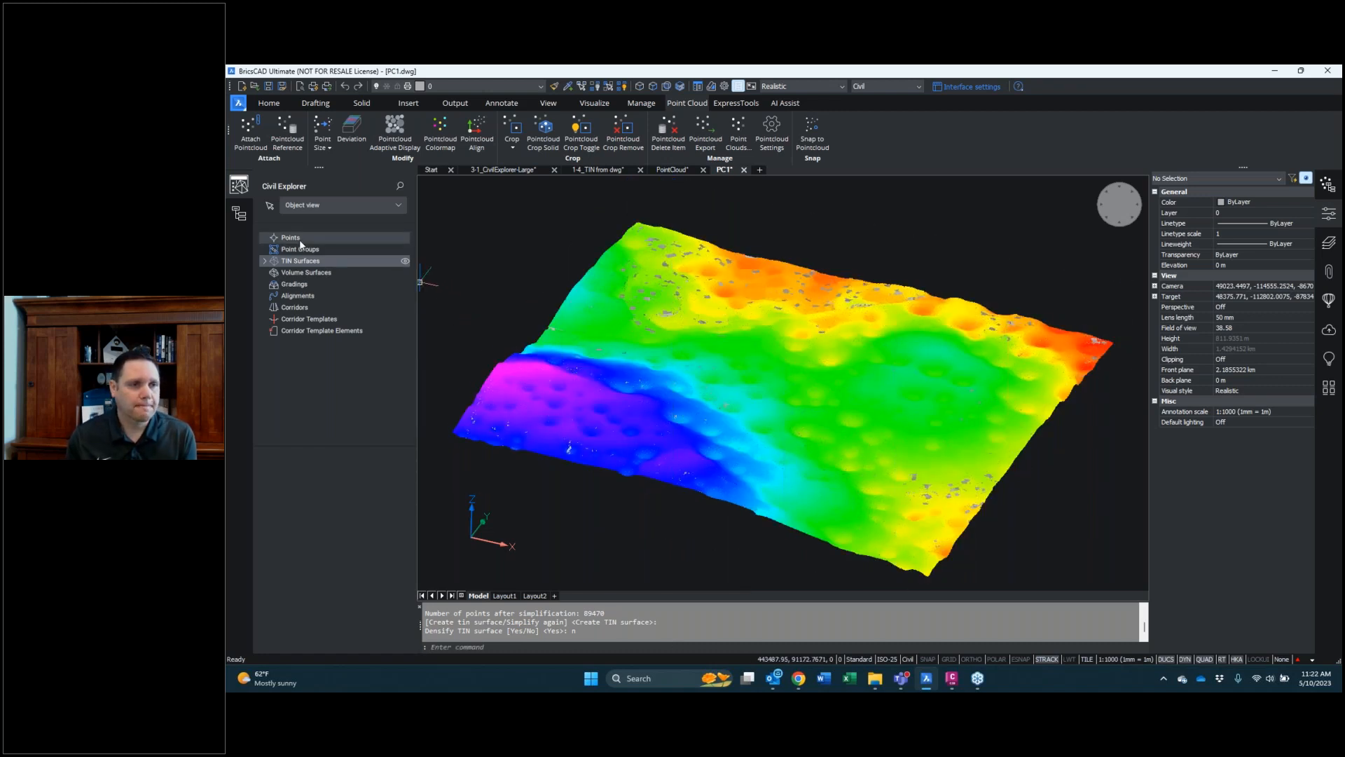
Hide the point cloud entity through the drawing structure so that only the TIN surface is displayed
{"action": "left_click", "coordinate": [238, 214]}
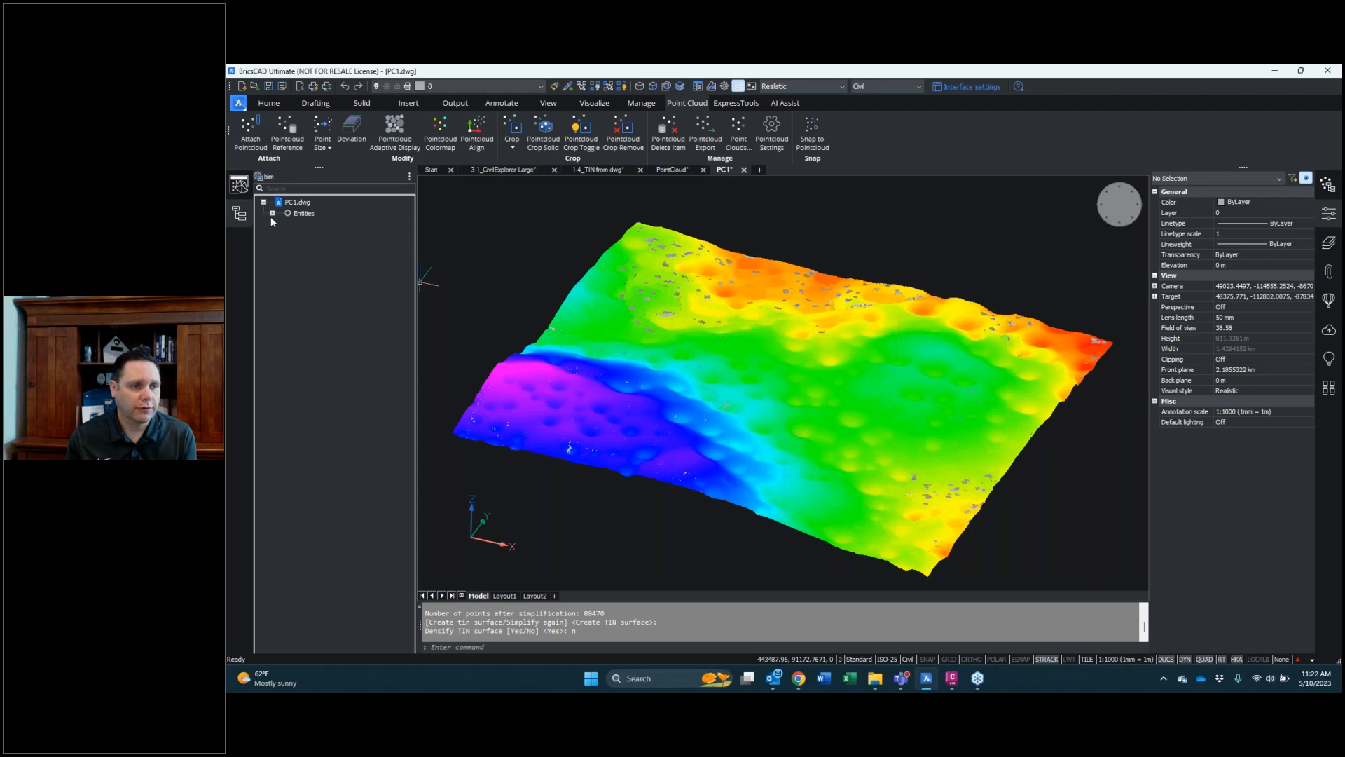
{"action": "left_click", "coordinate": [272, 214]}
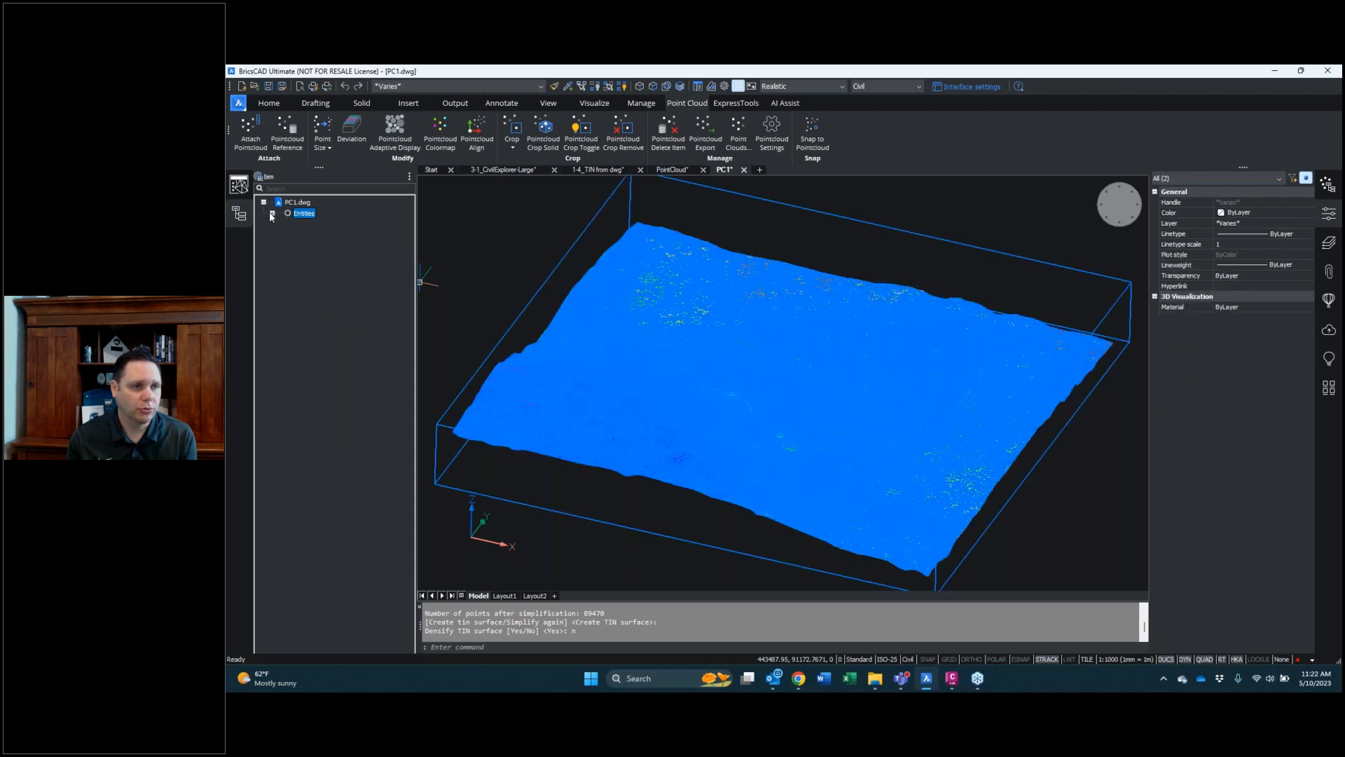
{"action": "left_click", "coordinate": [273, 214]}
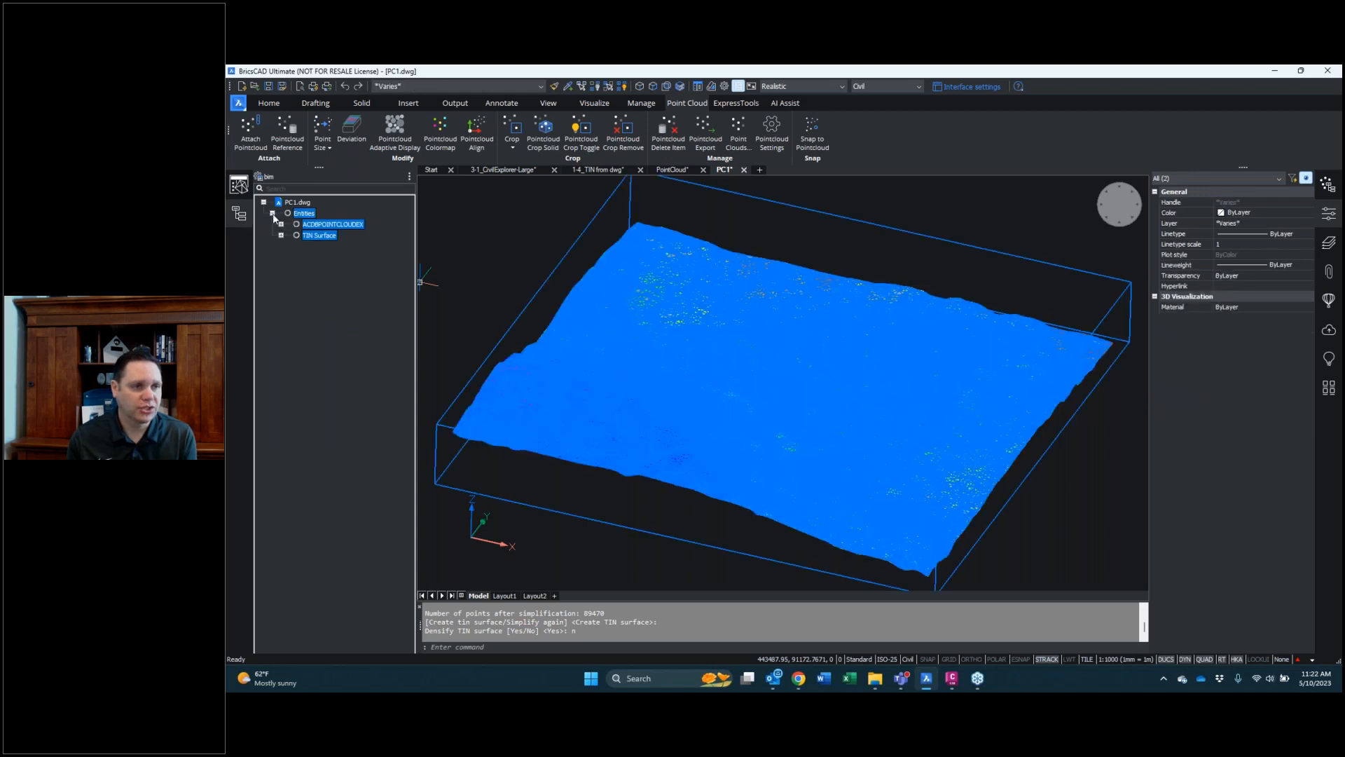
{"action": "left_click", "coordinate": [312, 225]}
{"action": "right_click", "coordinate": [313, 225]}
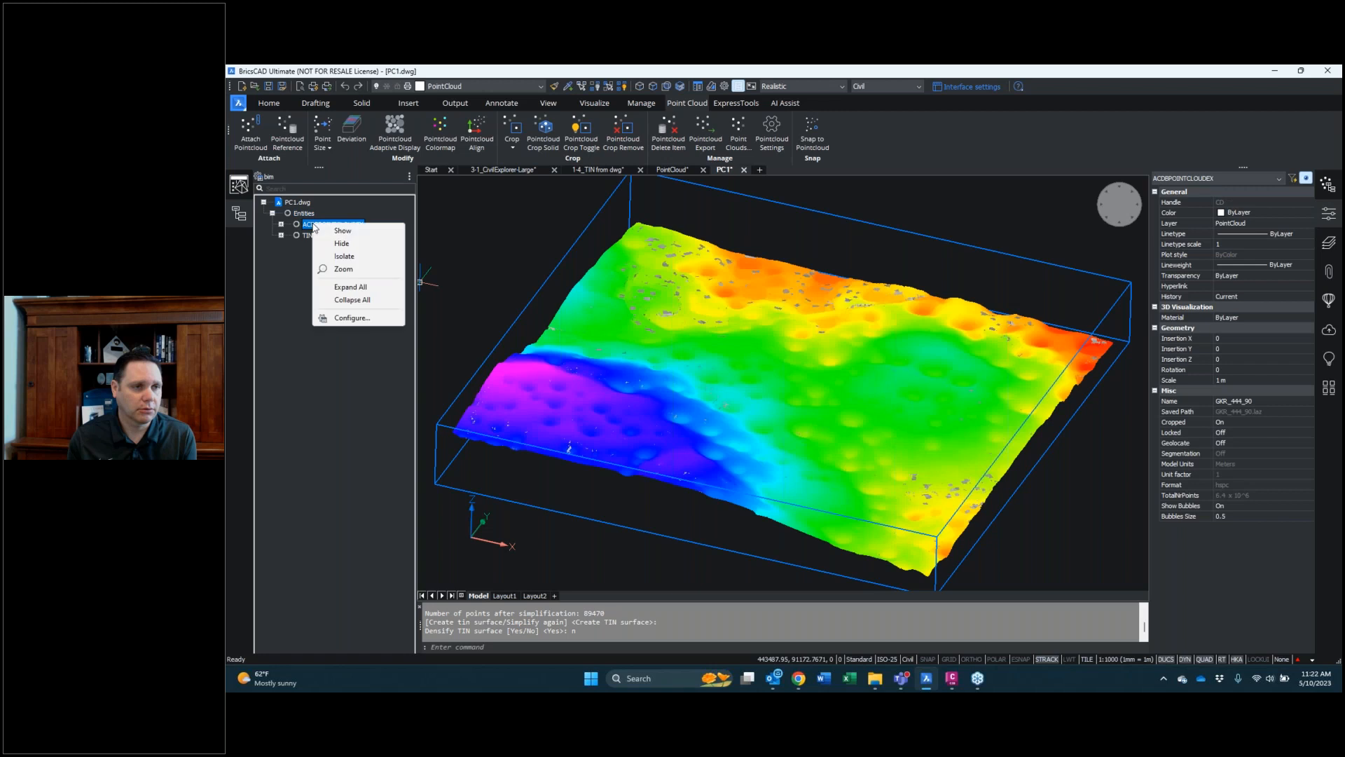
{"action": "left_click", "coordinate": [343, 243]}
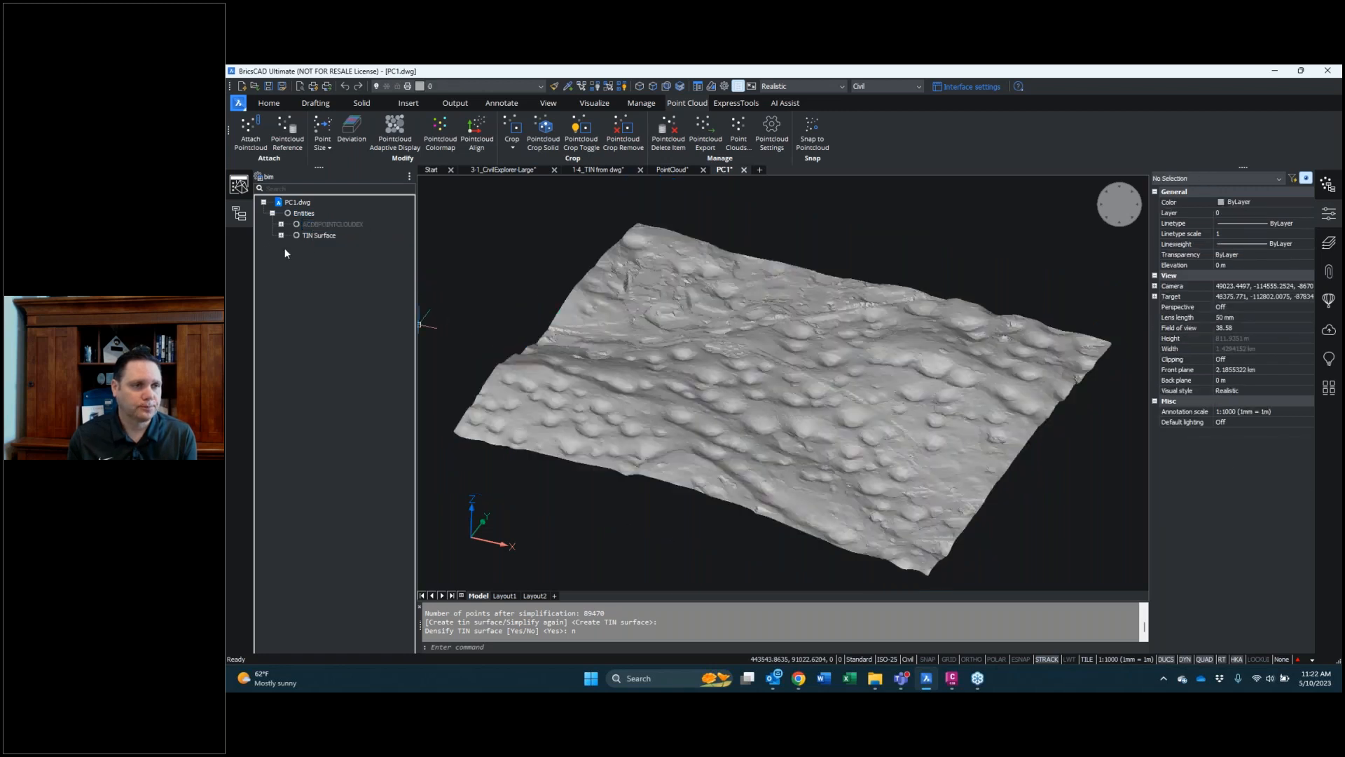
{"action": "left_click", "coordinate": [240, 217]}
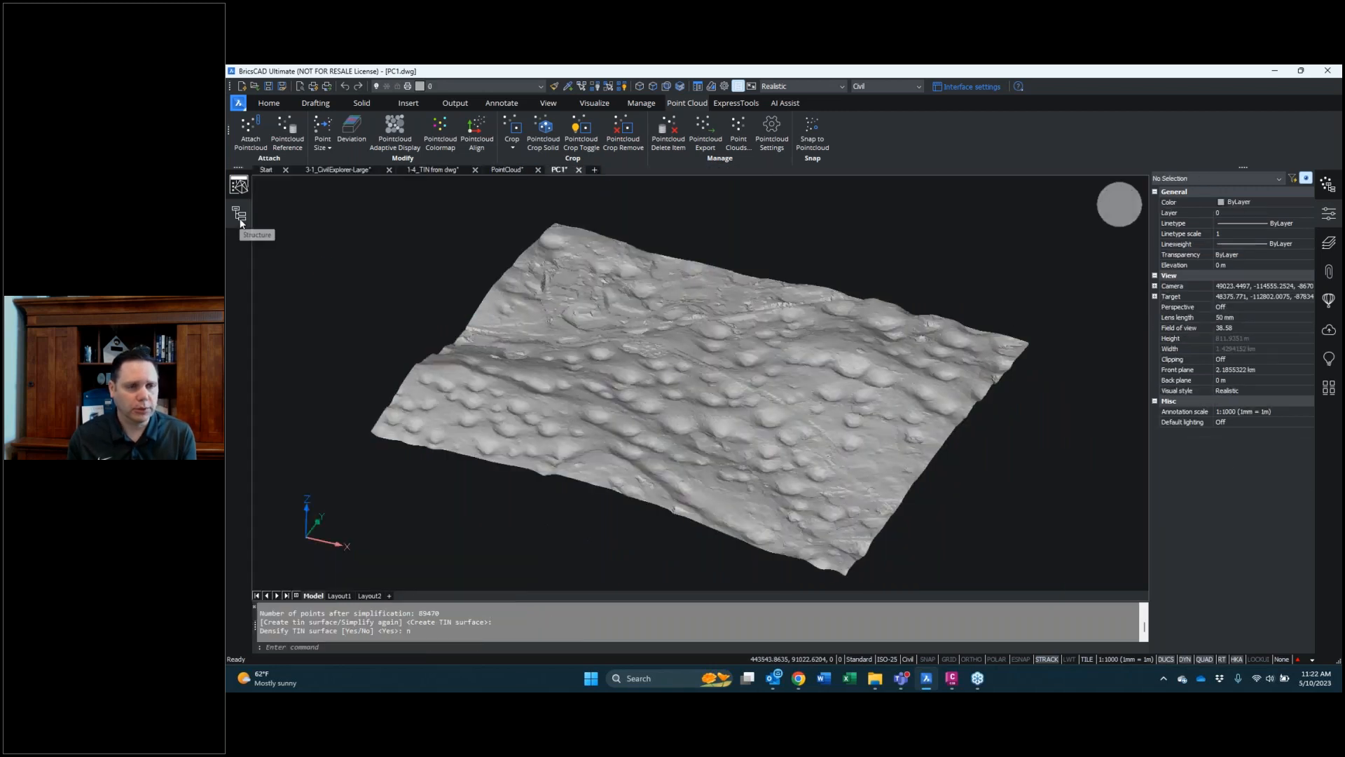
Review the definition steps and TIN statistics of Surface1 in the Civil Explorer
{"action": "left_click", "coordinate": [242, 190]}
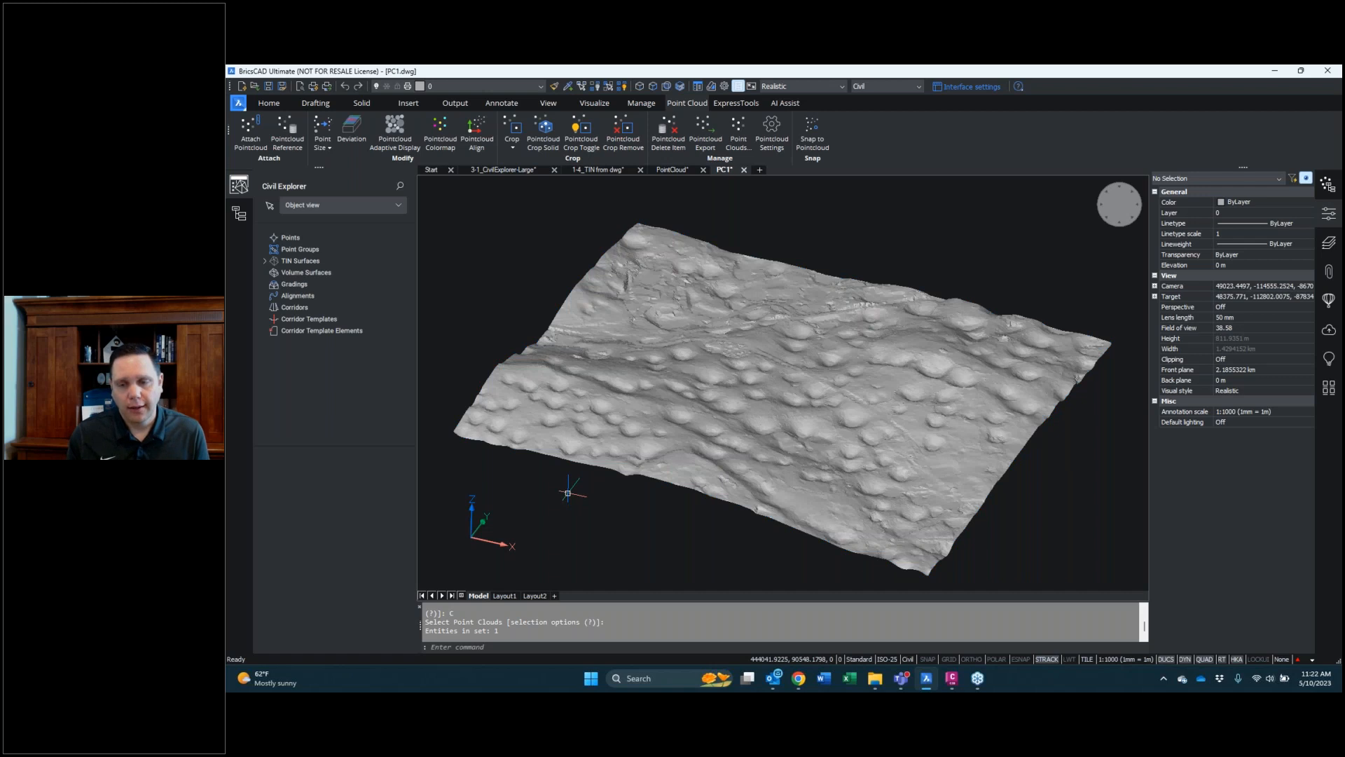
{"action": "left_click", "coordinate": [265, 261]}
{"action": "left_click", "coordinate": [288, 277]}
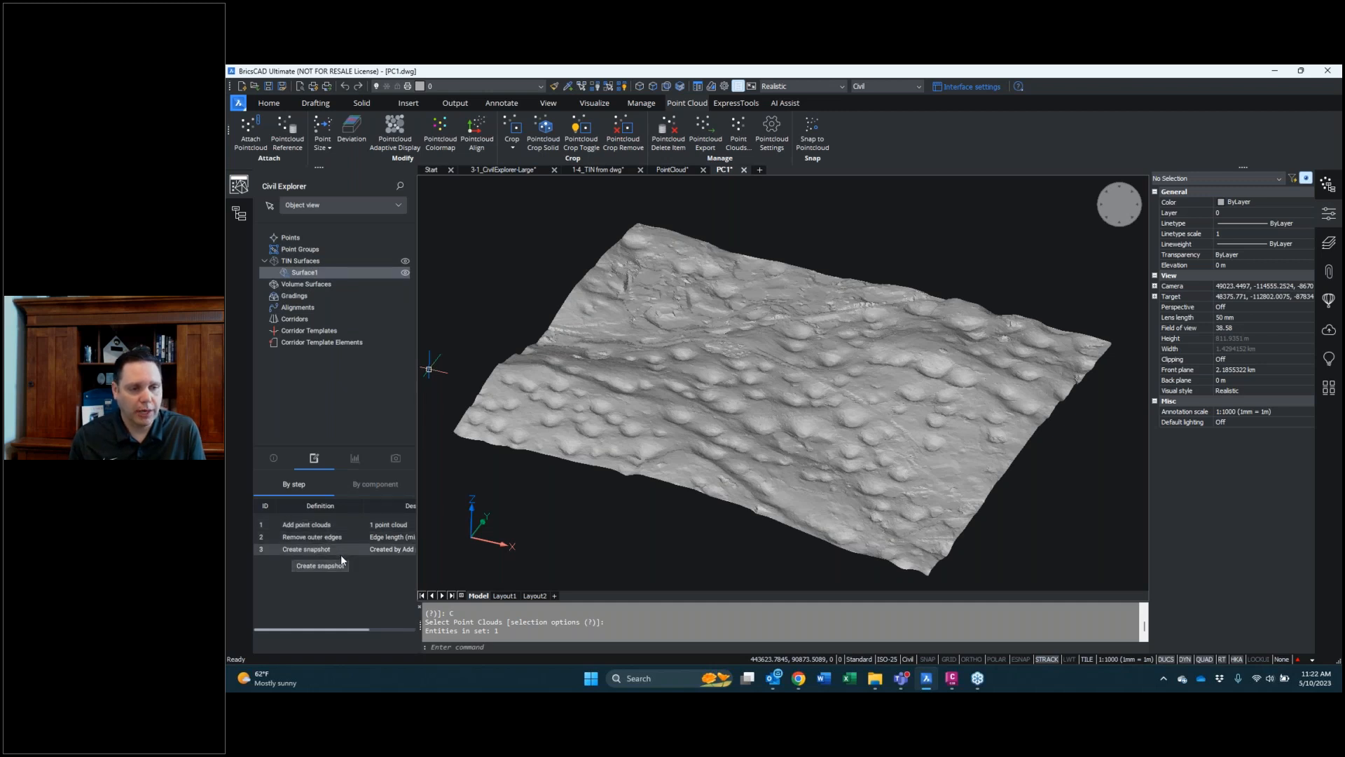
{"action": "left_click", "coordinate": [348, 466]}
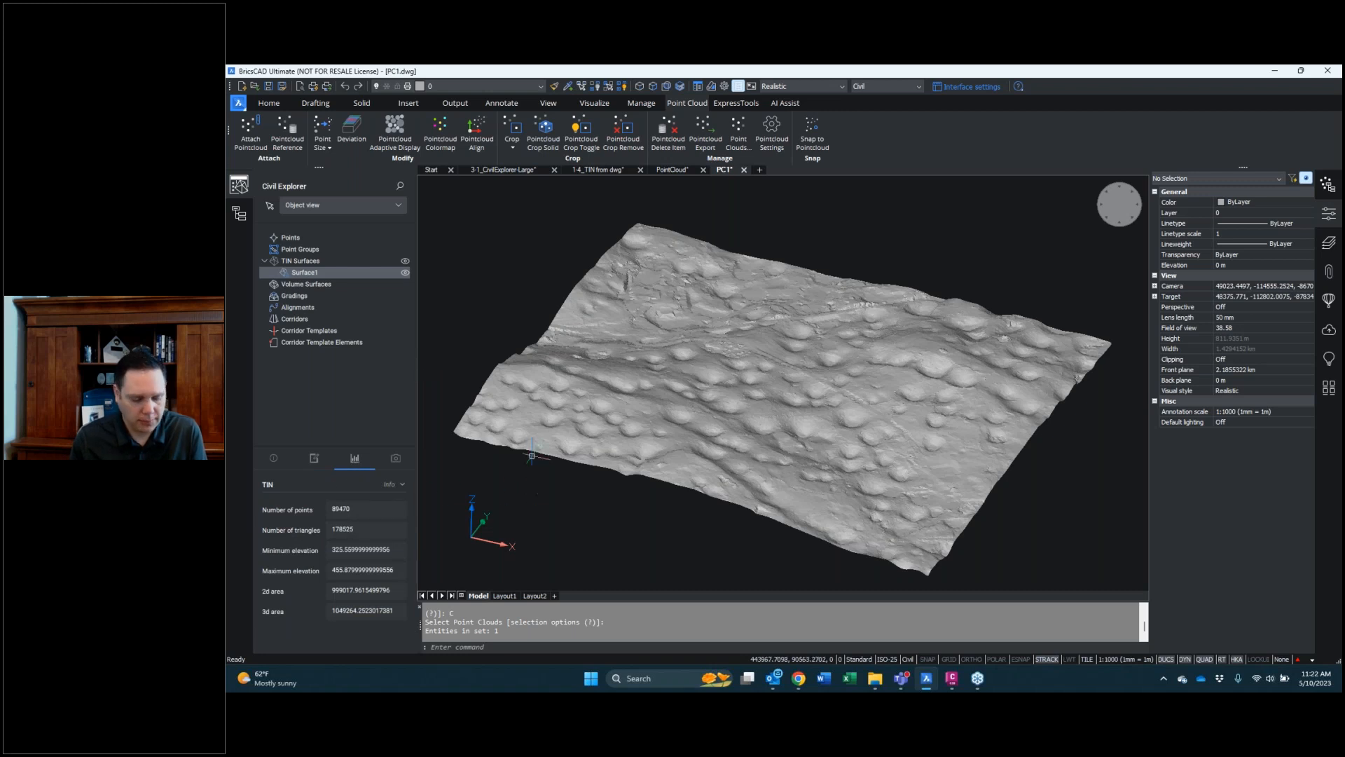
Examine the surface terrain and its triangulation up close along the linear ditch from a low angle
{"action": "mouse_move", "coordinate": [561, 427]}
{"action": "middle_mouse_down", "text": "shift"}
{"action": "mouse_move", "coordinate": [631, 386]}
{"action": "mouse_move", "coordinate": [630, 433]}
{"action": "mouse_move", "coordinate": [715, 415]}
{"action": "mouse_move", "coordinate": [573, 467]}
{"action": "mouse_move", "coordinate": [715, 451]}
{"action": "mouse_move", "coordinate": [651, 456]}
{"action": "middle_mouse_up", "text": "shift"}
{"action": "scroll", "coordinate": [635, 405], "scroll_direction": "down", "scroll_amount": 3}
{"action": "scroll", "coordinate": [631, 448], "scroll_direction": "up", "scroll_amount": 6}
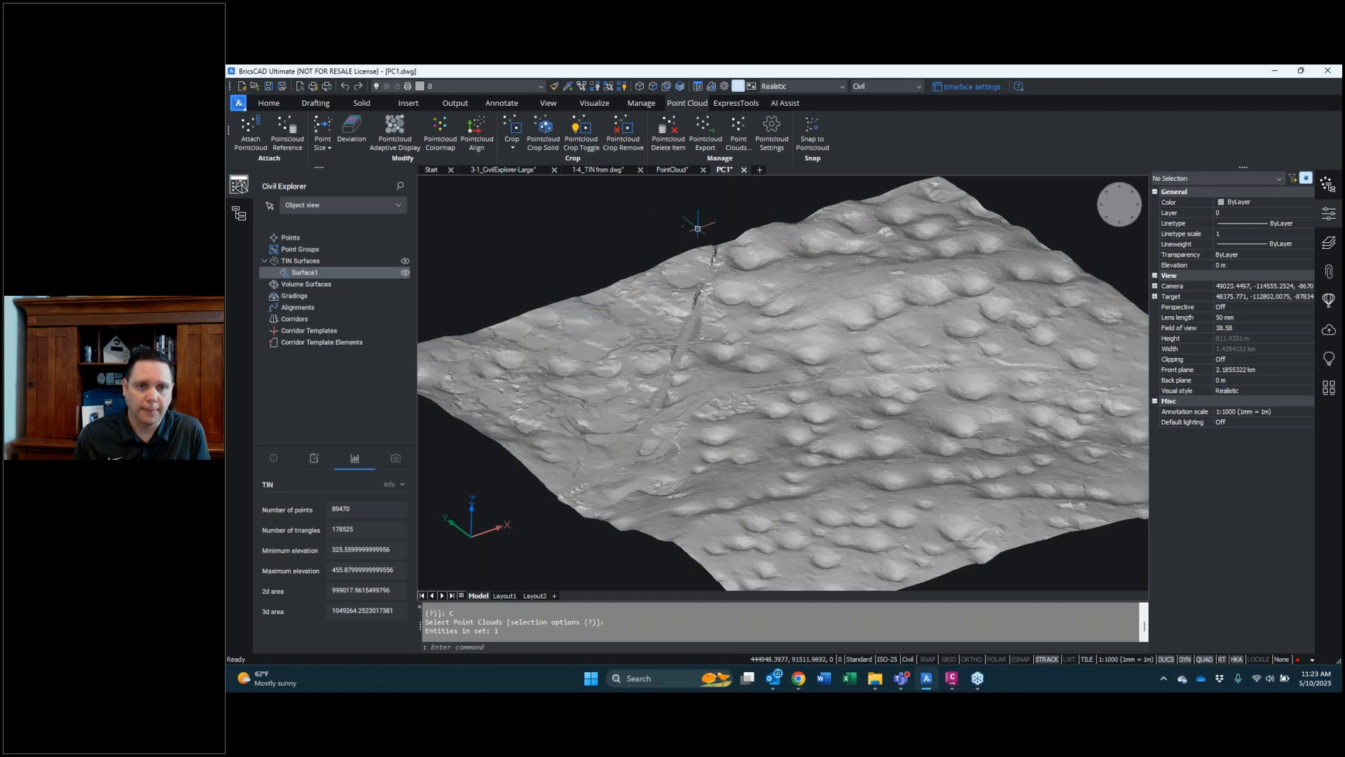
{"action": "scroll", "coordinate": [707, 244], "scroll_direction": "up", "scroll_amount": 5}
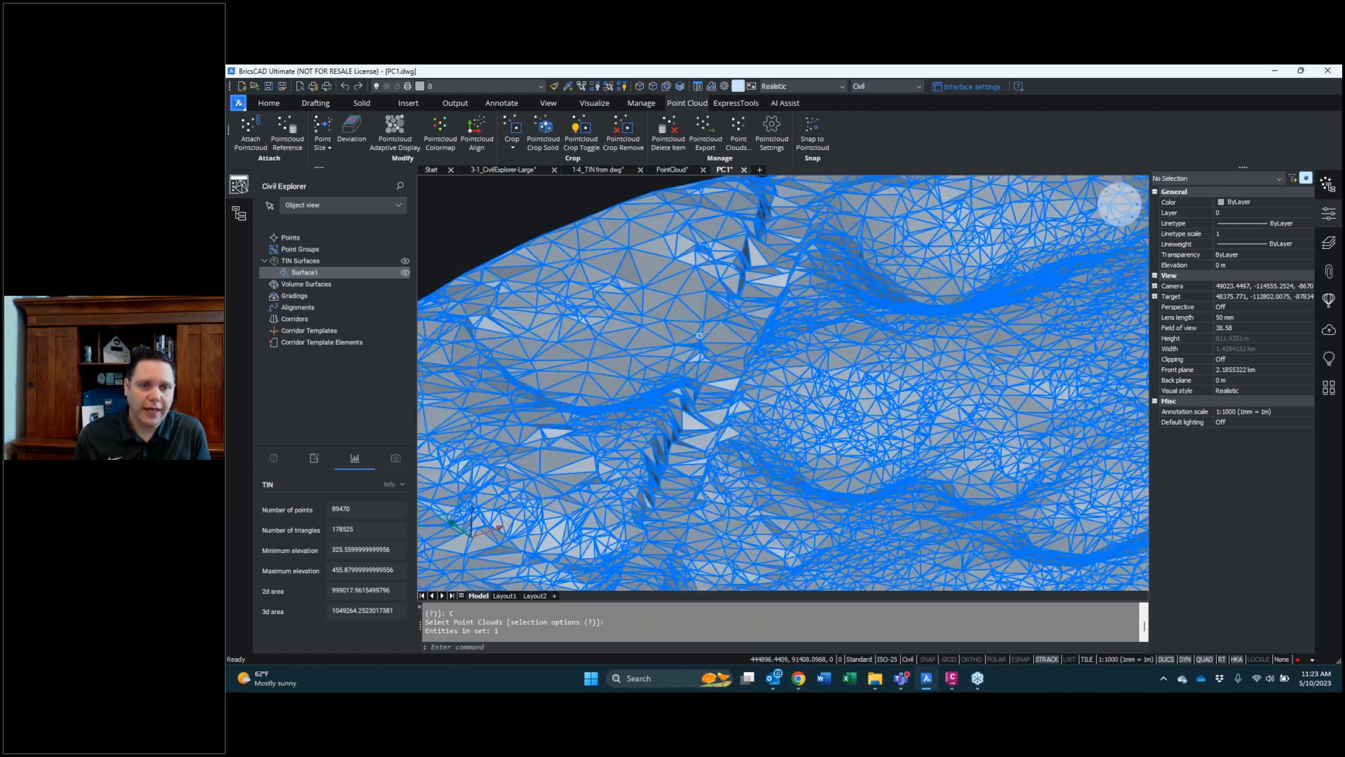
{"action": "scroll", "coordinate": [642, 272], "scroll_direction": "down", "scroll_amount": 2}
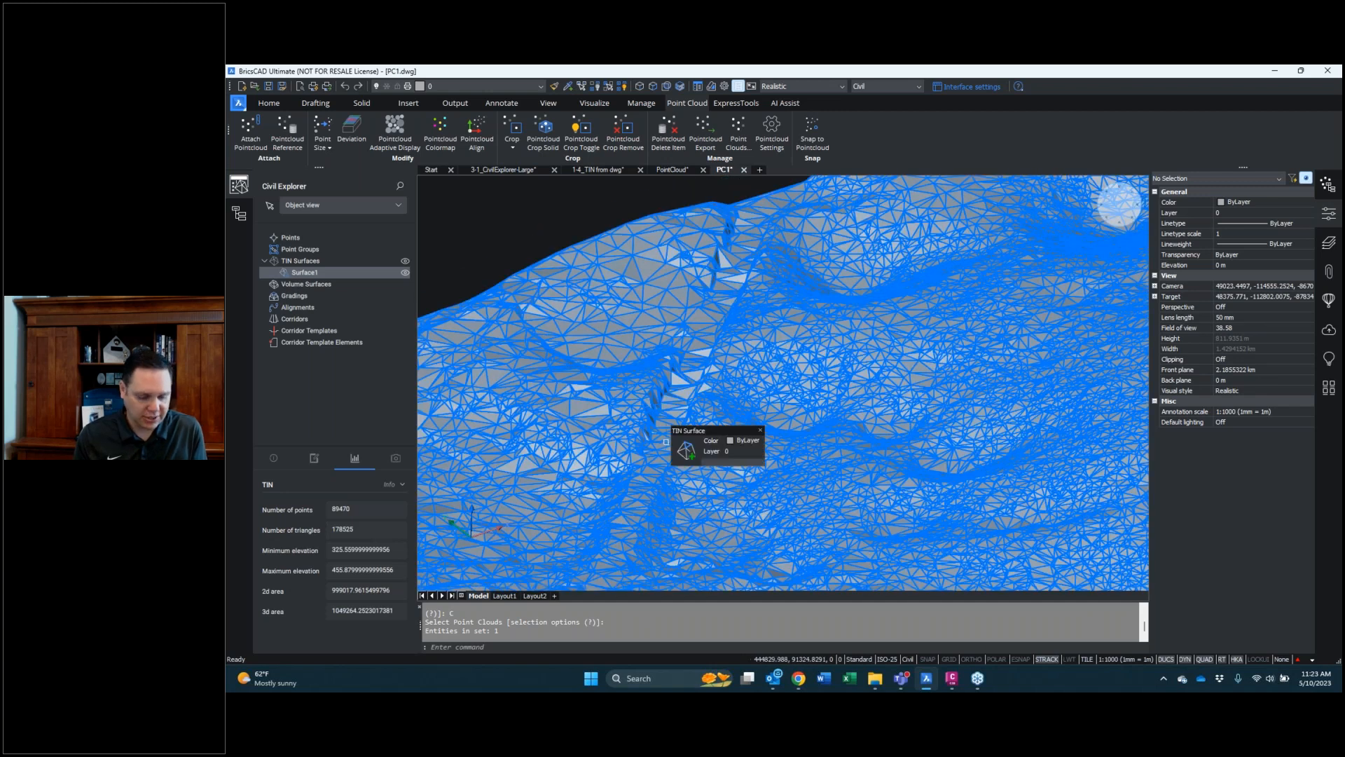
{"action": "middle_click_drag", "start_coordinate": [667, 442], "coordinate": [698, 426], "text": "shift"}
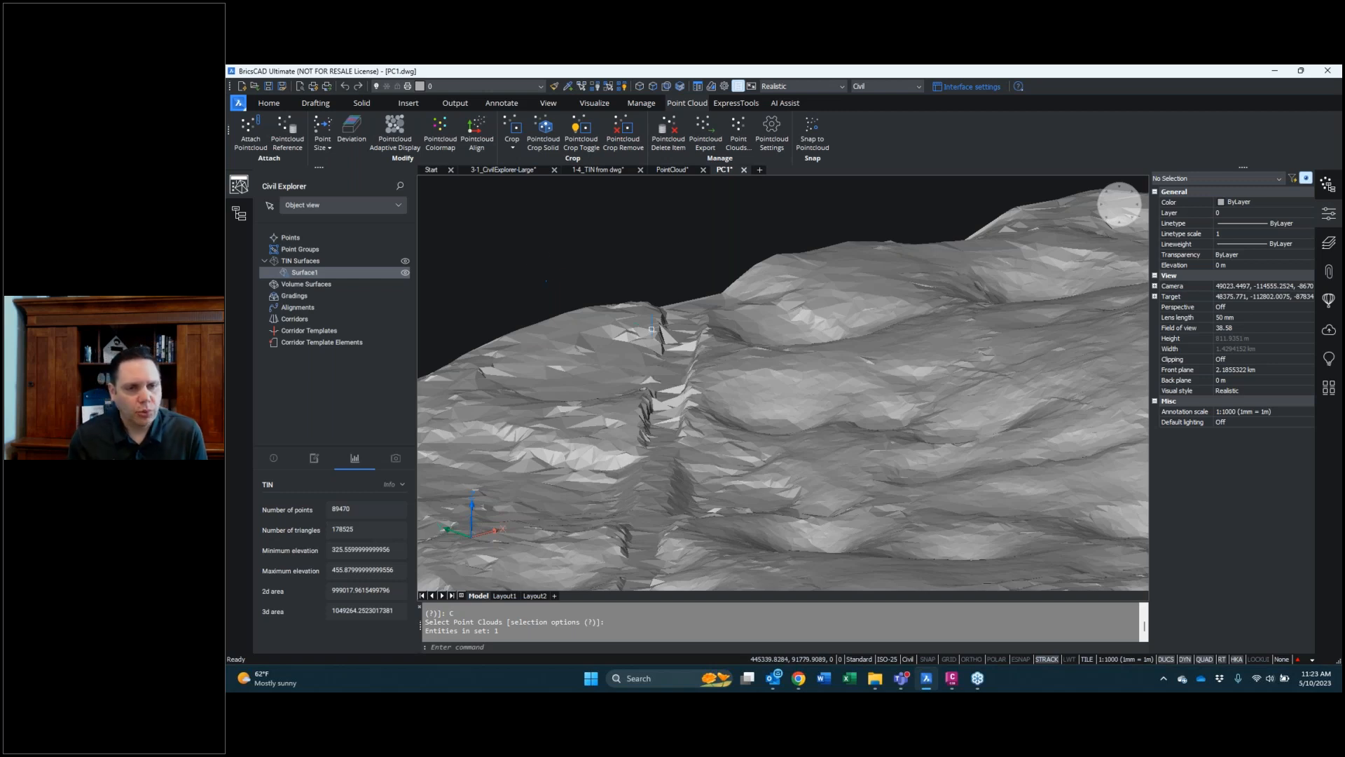
Return the drawing to the plan view of the current UCS
{"action": "type", "text": "plan"}
{"action": "key", "text": "Return"}
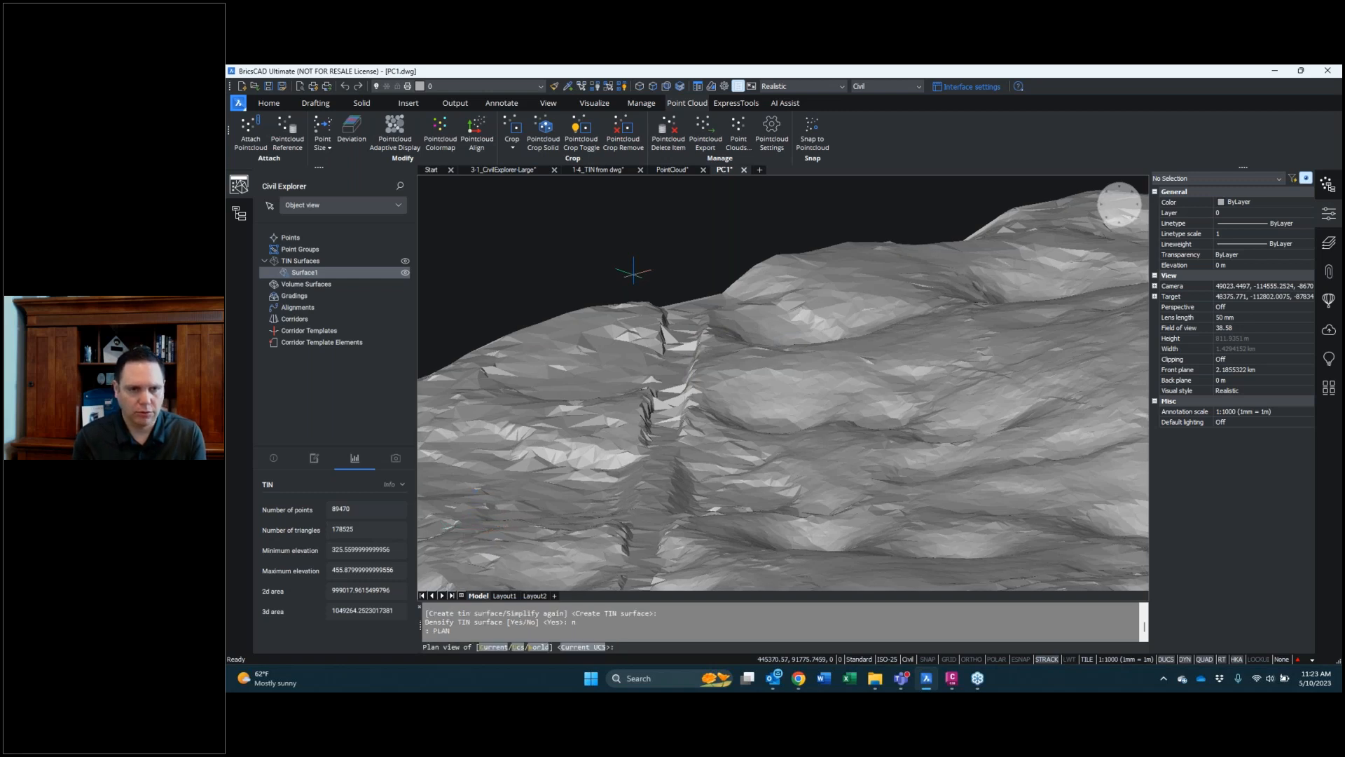
{"action": "key", "text": "Return"}
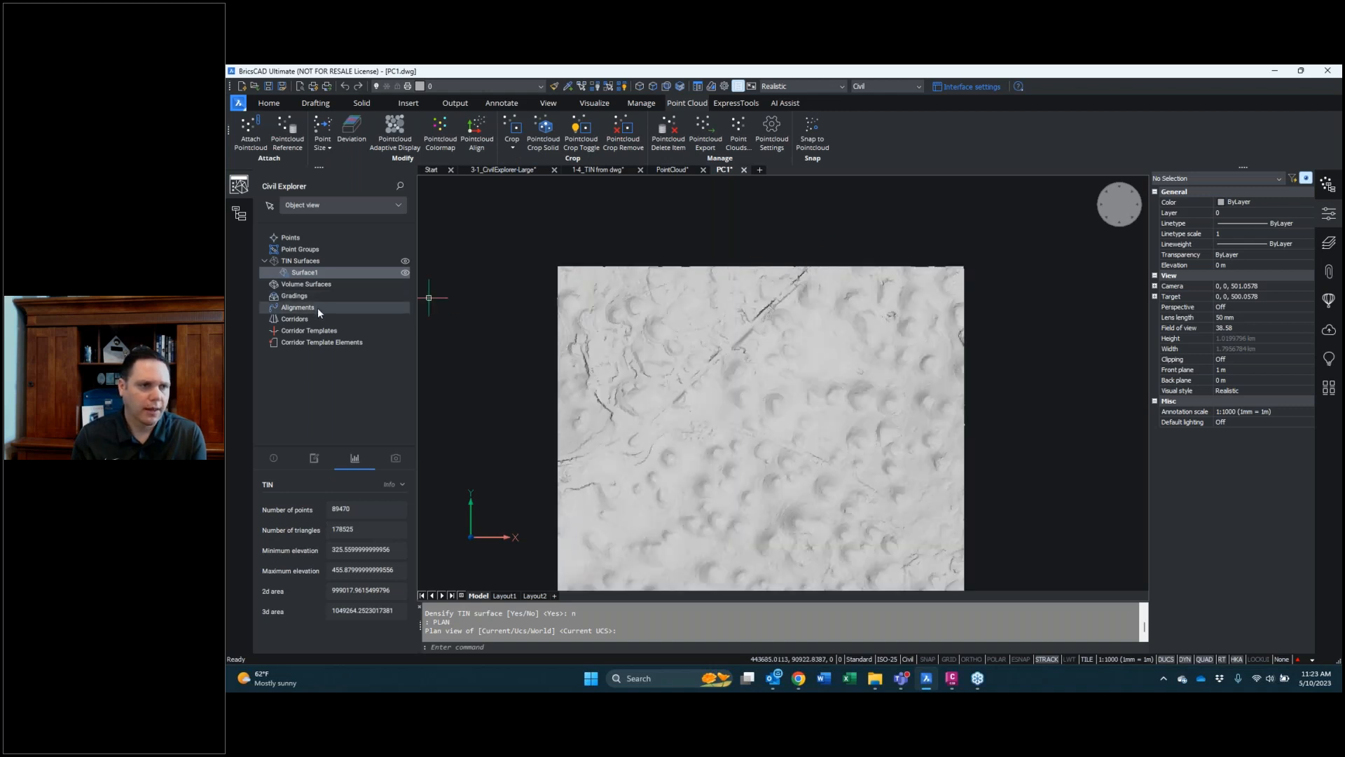
Open the Add point clouds definition step of Surface1 and enable densify for it
{"action": "left_click", "coordinate": [314, 458]}
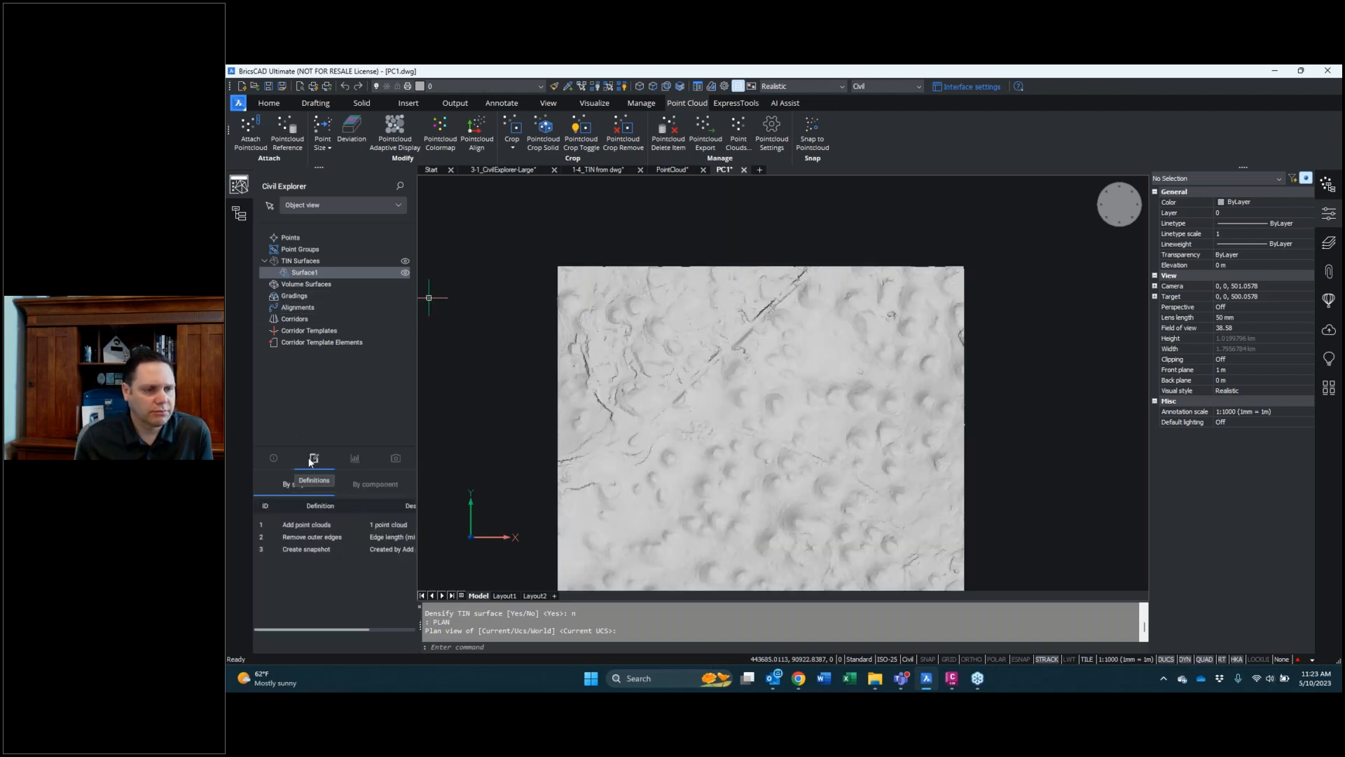
{"action": "double_click", "coordinate": [304, 525]}
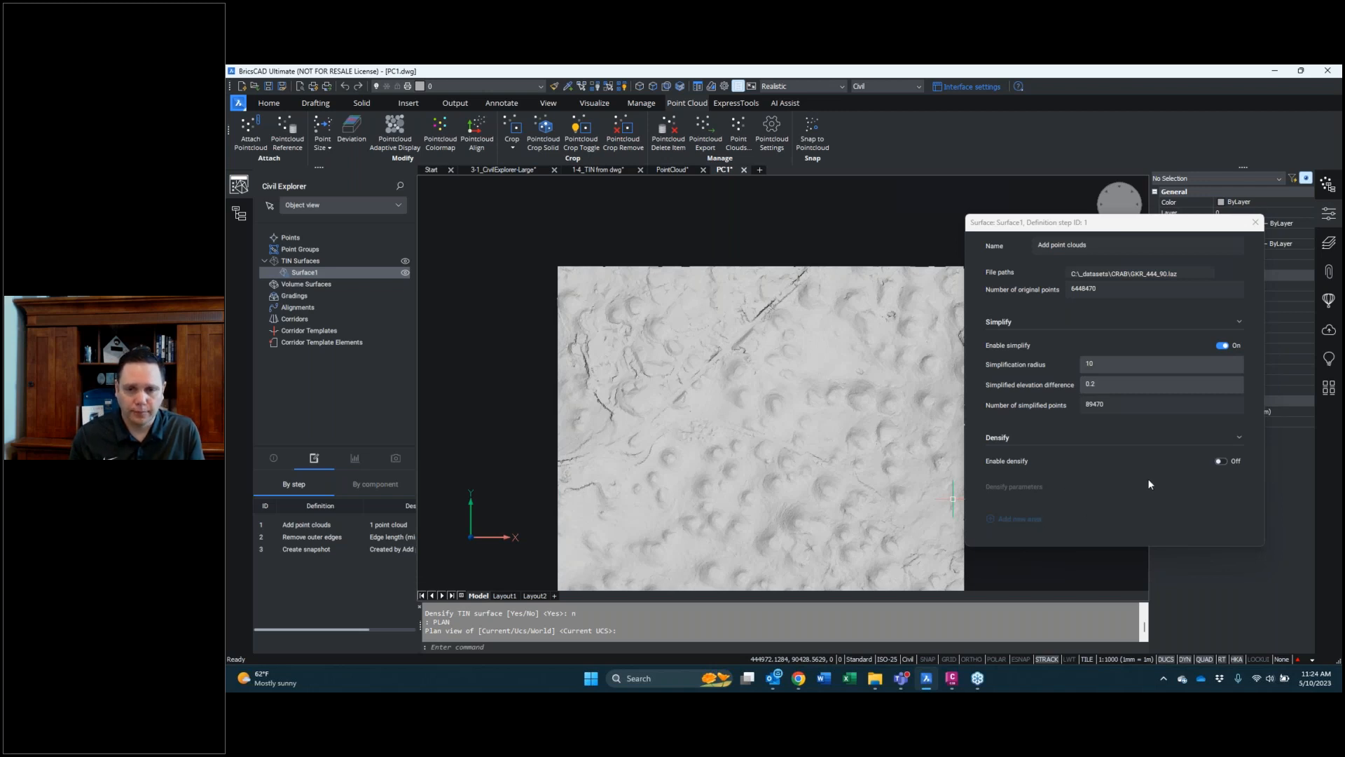
{"action": "left_click", "coordinate": [1223, 460]}
{"action": "scroll", "coordinate": [1141, 467], "scroll_direction": "down", "scroll_amount": 1}
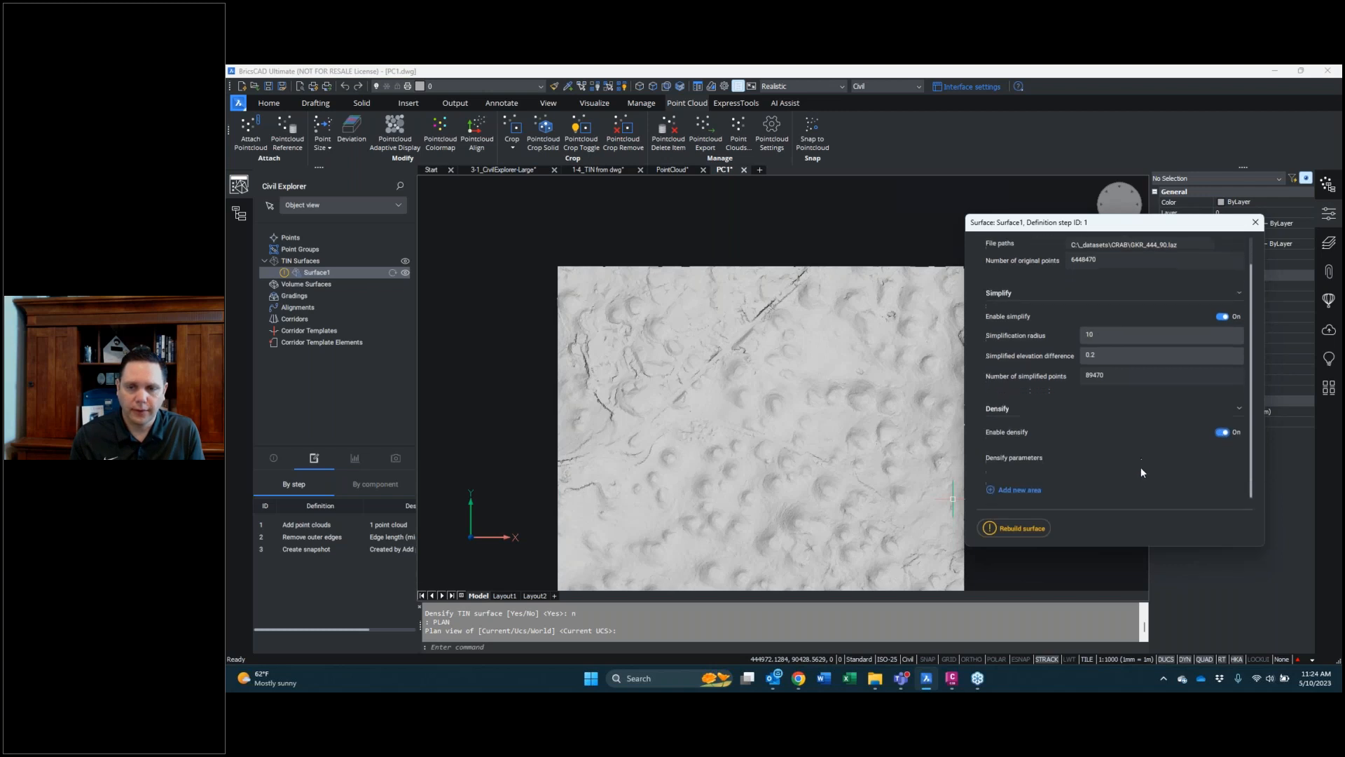
Add a densify area with a 0.1 elevation difference, drawing a four-point polygon around the linear ditch near the surface's upper edge
{"action": "left_click", "coordinate": [1021, 494]}
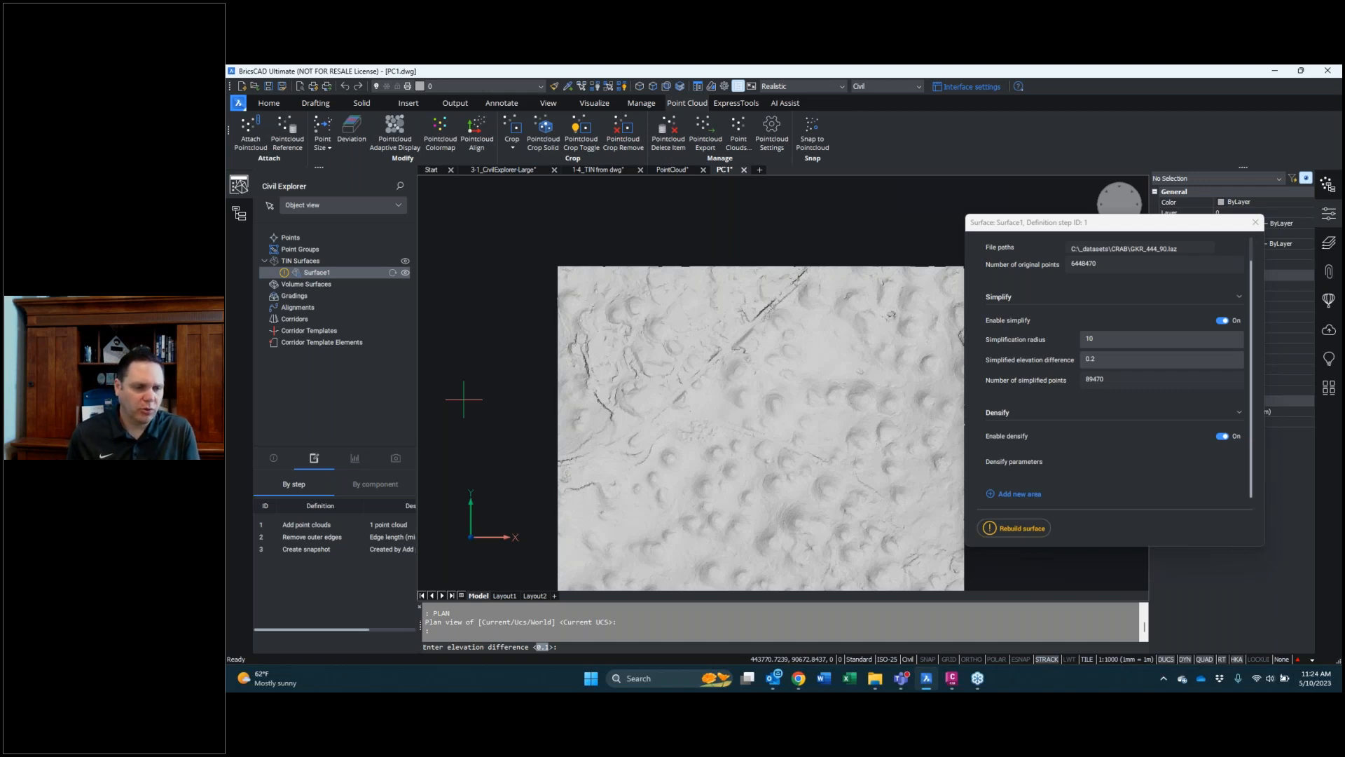
{"action": "key", "text": "Return"}
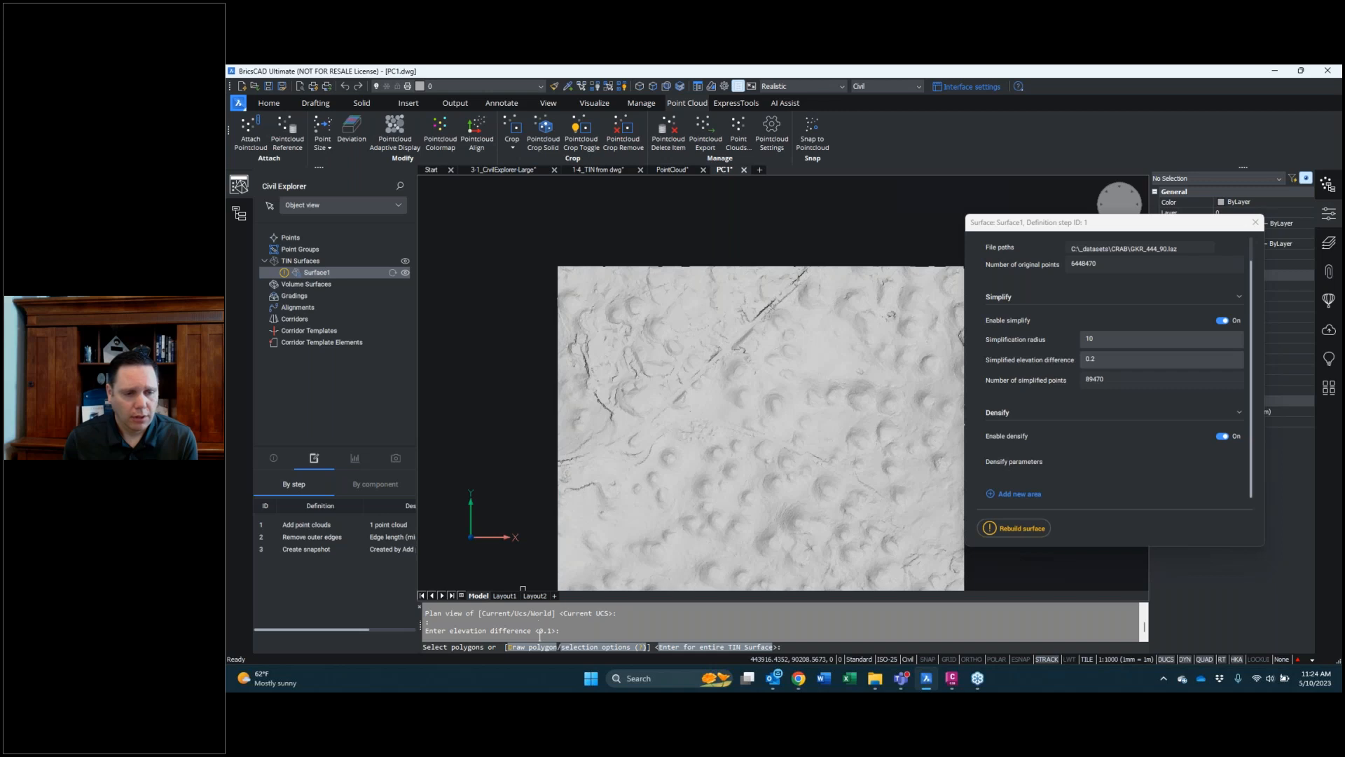
{"action": "left_click", "coordinate": [540, 647]}
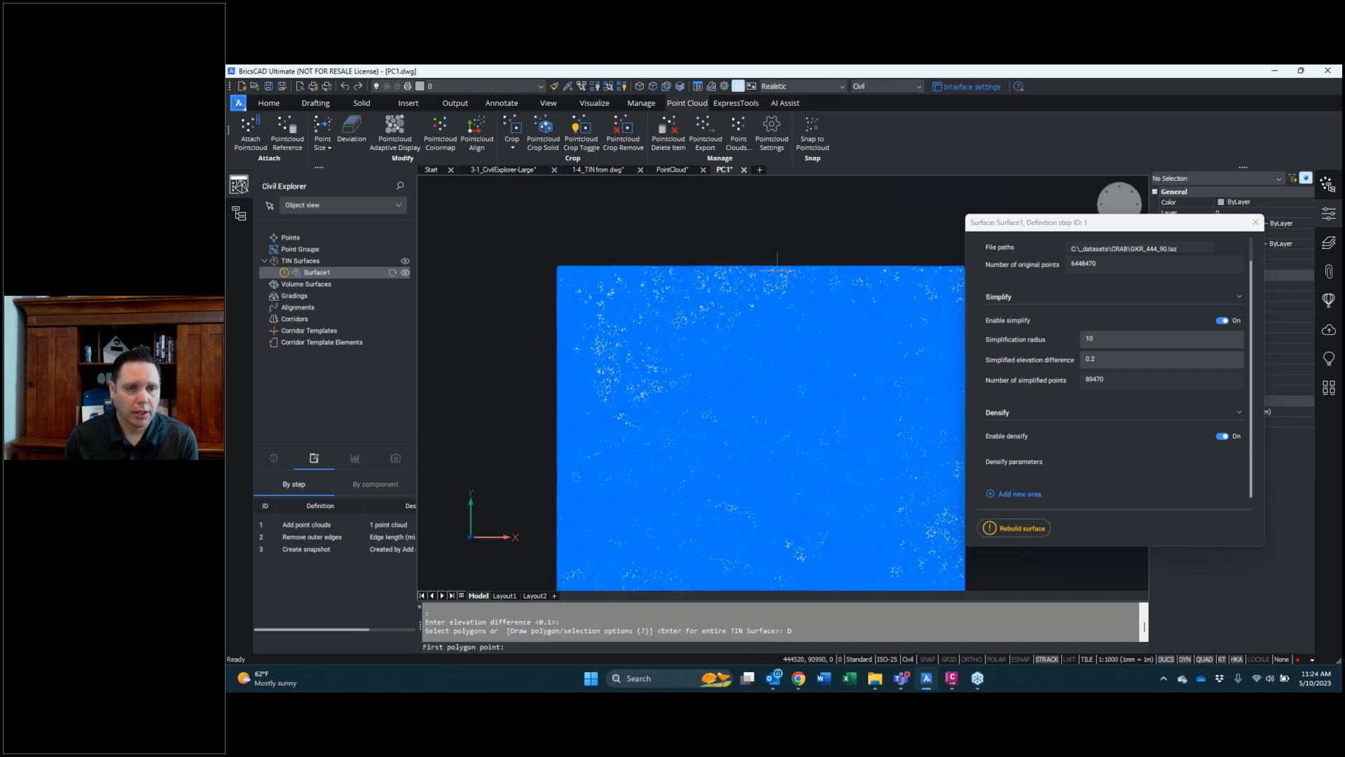
{"action": "left_click", "coordinate": [790, 258]}
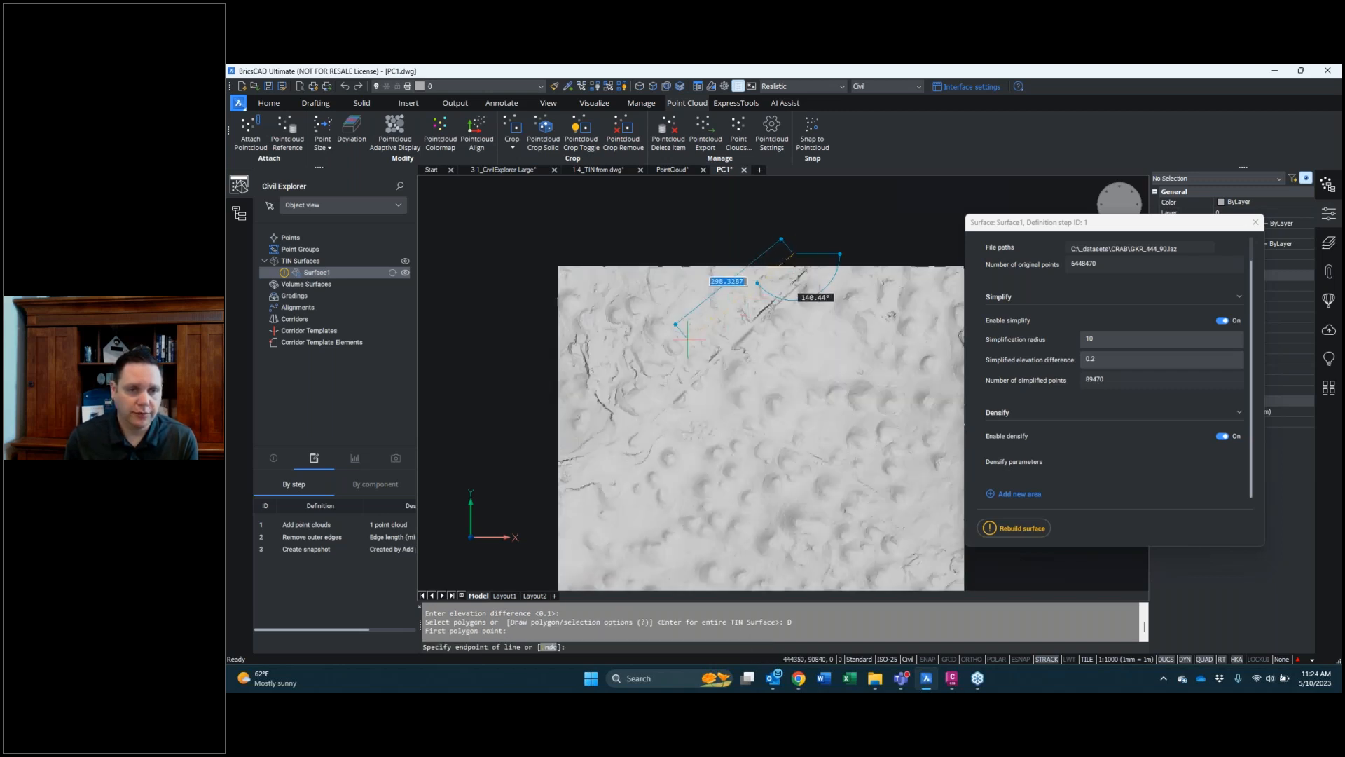
{"action": "left_click", "coordinate": [659, 396]}
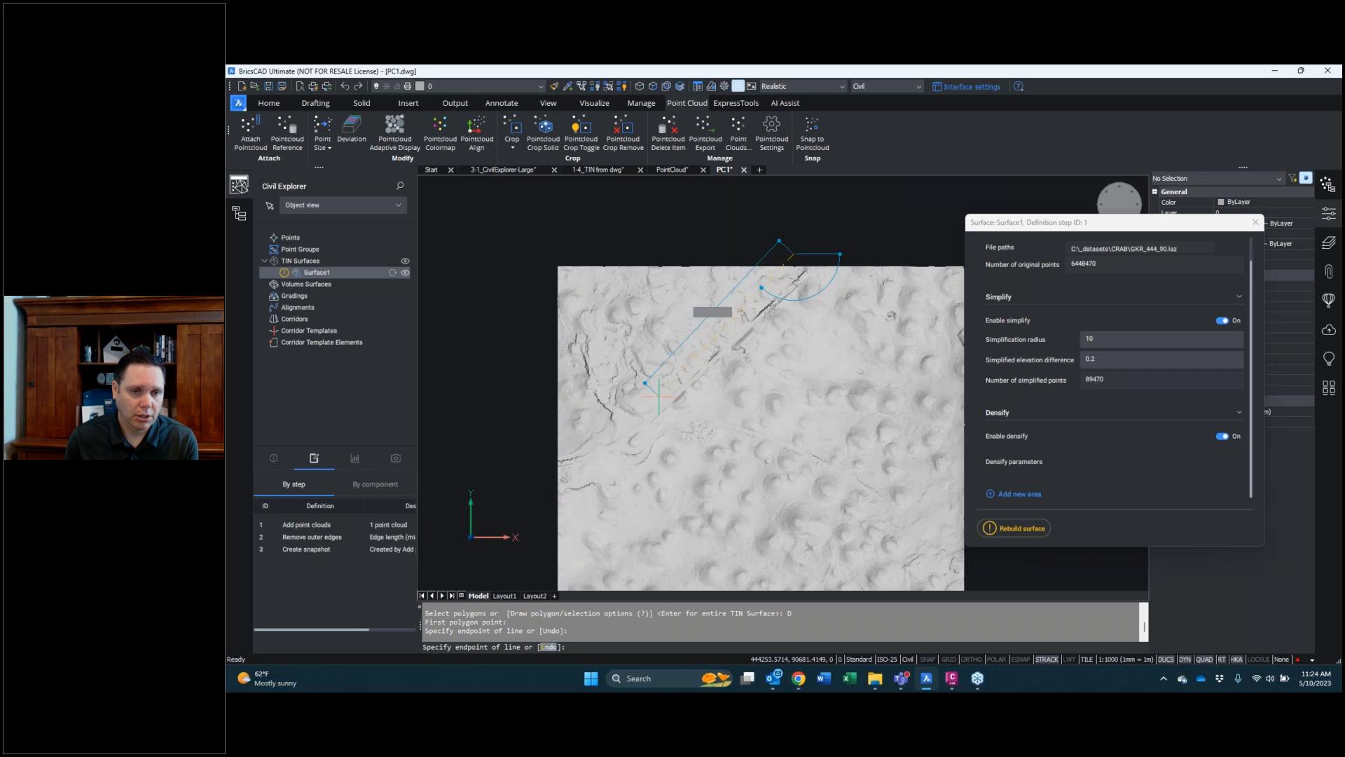
{"action": "left_click", "coordinate": [663, 432]}
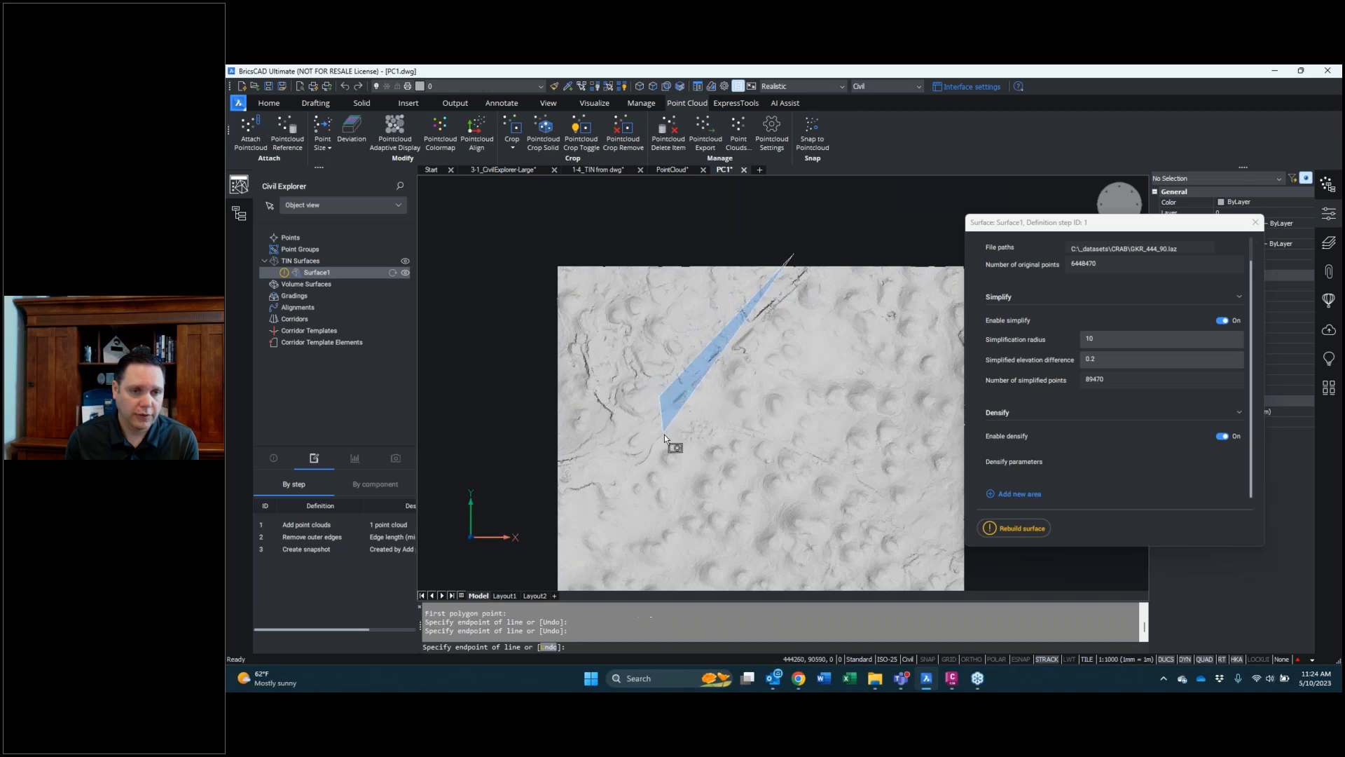
{"action": "left_click", "coordinate": [843, 262]}
{"action": "key", "text": "Return"}
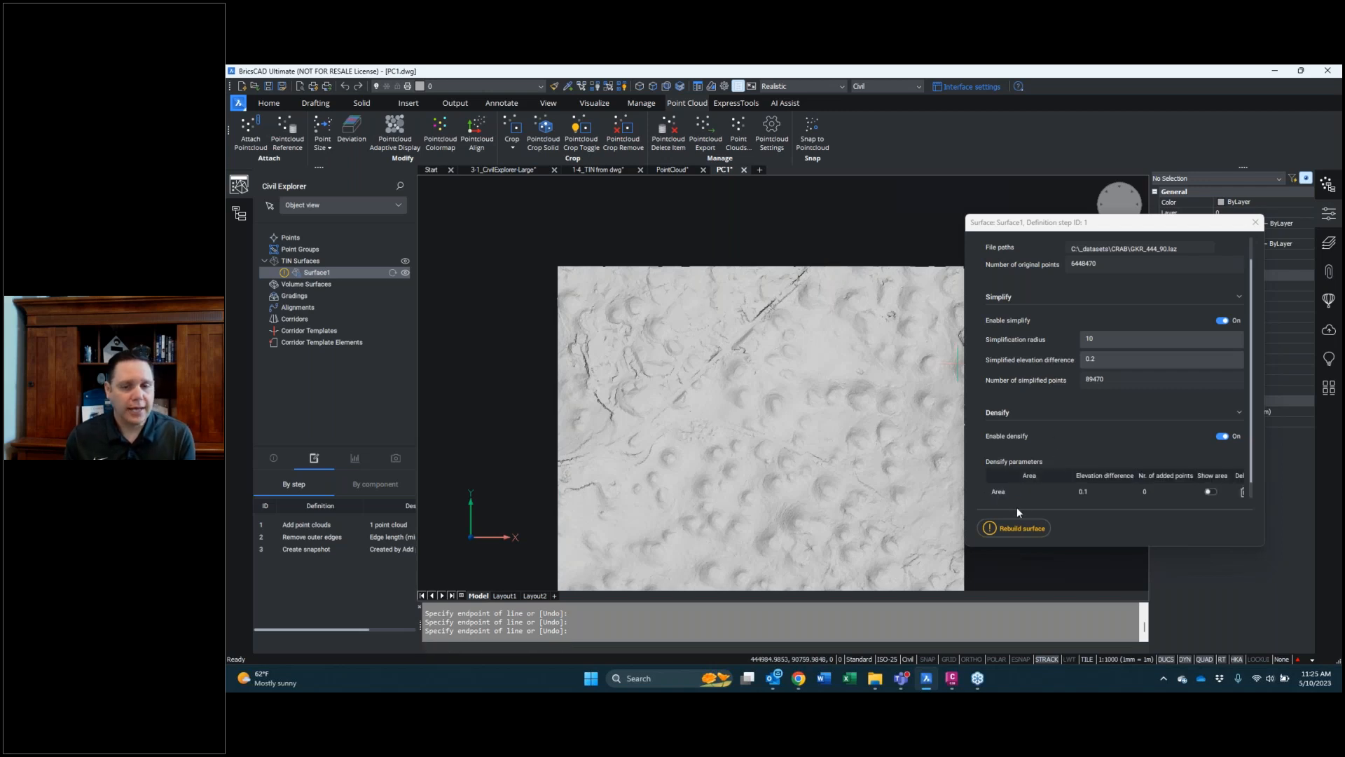
Rebuild Surface1 with the new densify area and close the definition step's settings
{"action": "scroll", "coordinate": [1037, 504], "scroll_direction": "down", "scroll_amount": 1}
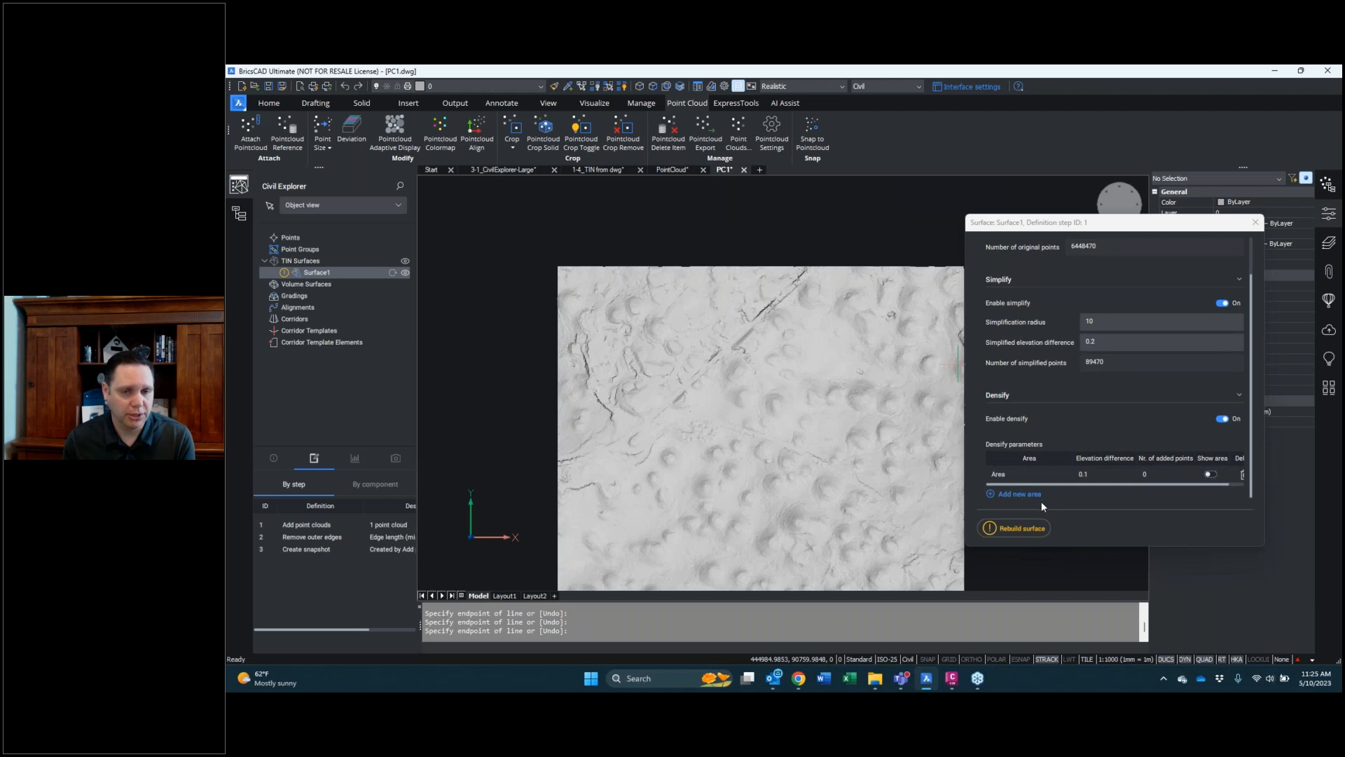
{"action": "left_click", "coordinate": [1023, 531]}
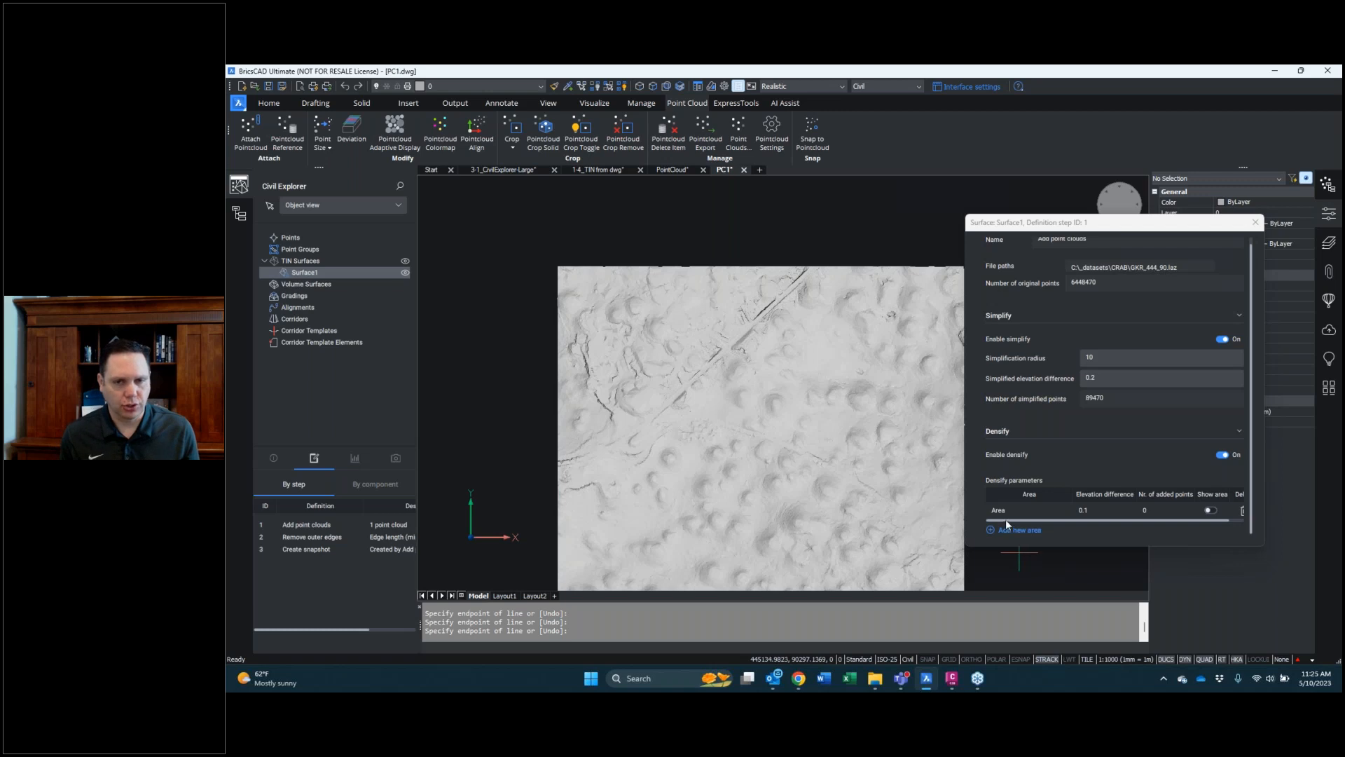
{"action": "left_click", "coordinate": [1256, 224]}
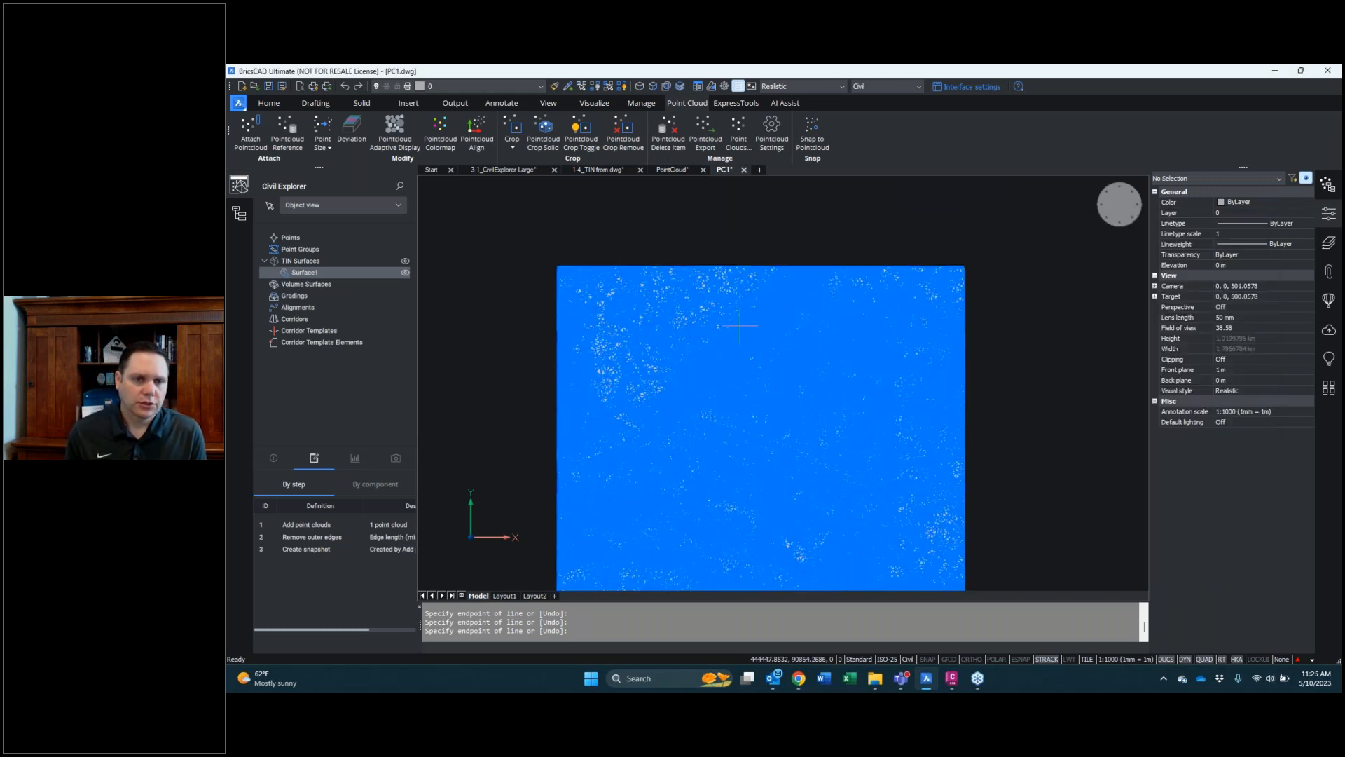
Examine the densified triangulation and terrain detail along the ditch in 3D, and review the TIN statistics of Surface1
{"action": "scroll", "coordinate": [739, 326], "scroll_direction": "up", "scroll_amount": 5}
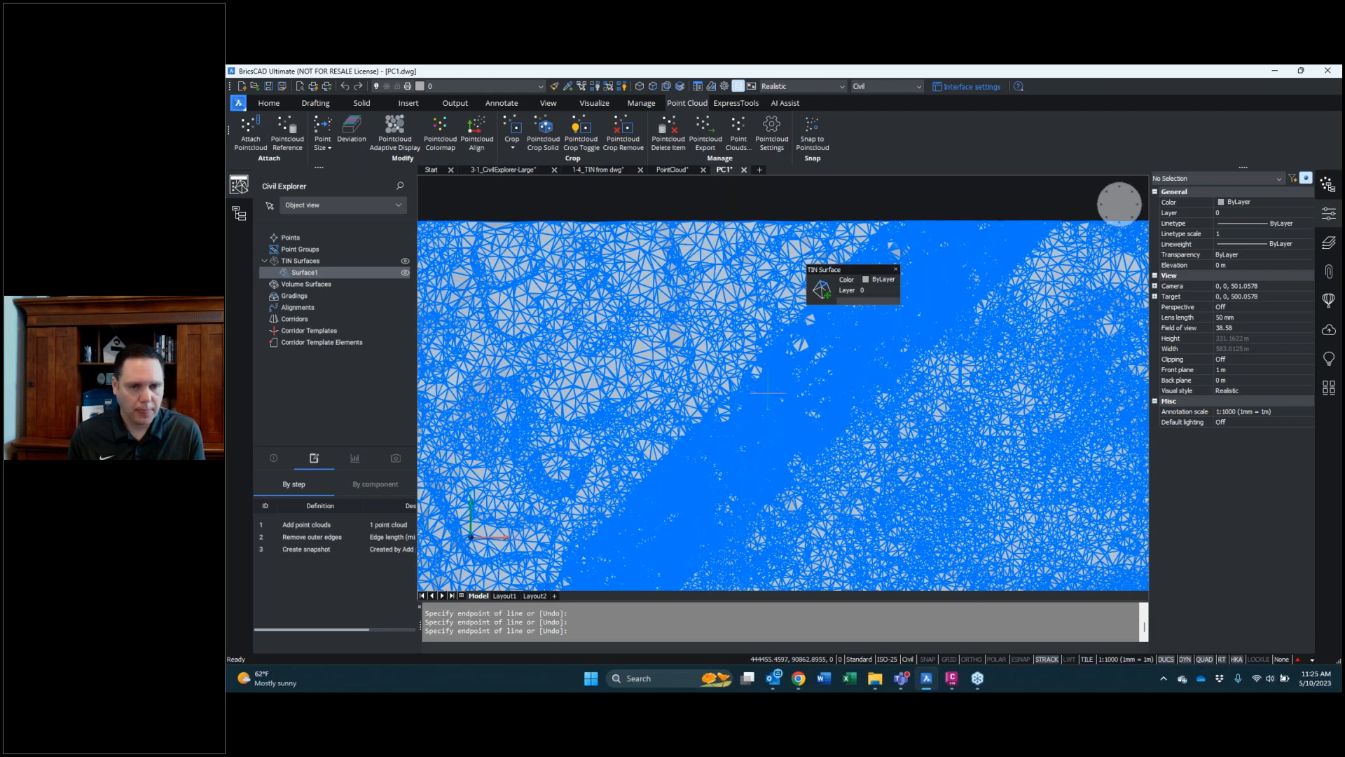
{"action": "middle_click_drag", "start_coordinate": [679, 498], "coordinate": [806, 336], "text": "shift"}
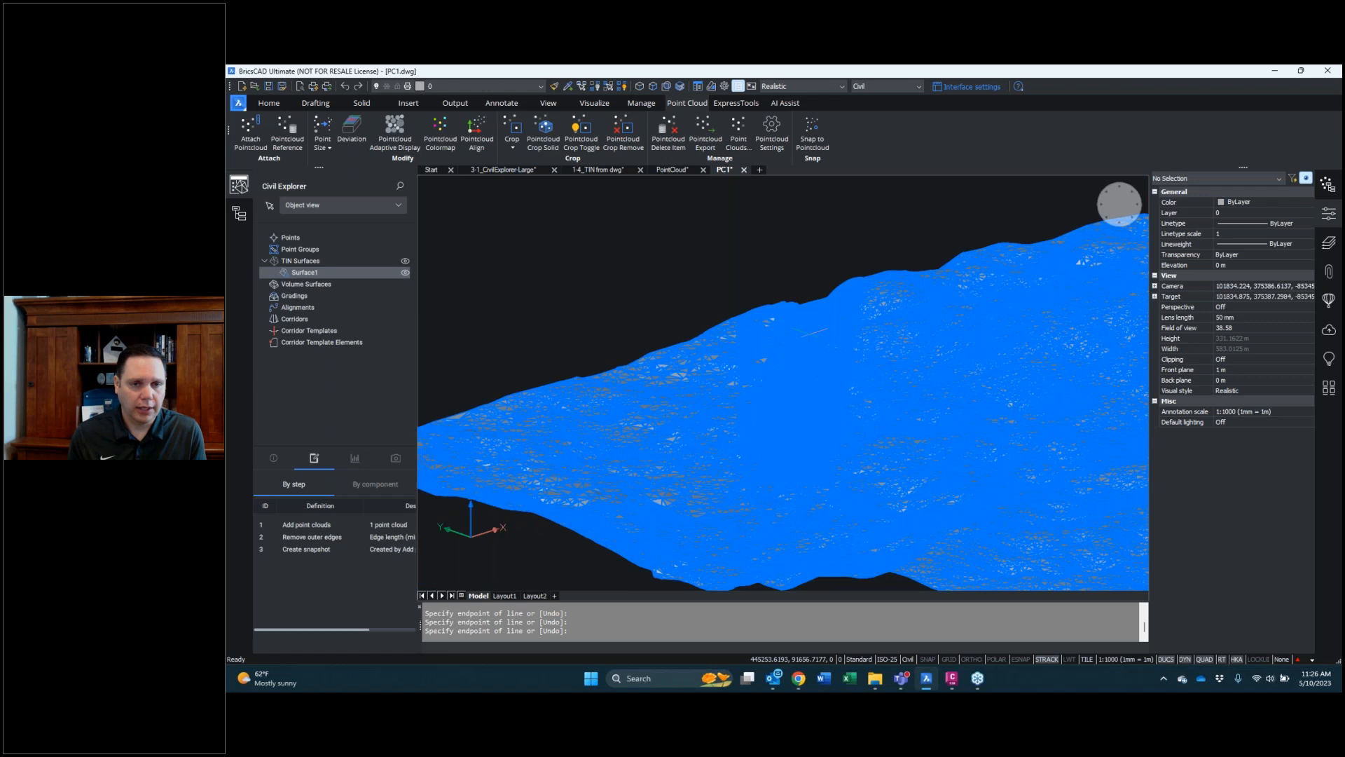
{"action": "scroll", "coordinate": [813, 330], "scroll_direction": "up", "scroll_amount": 3}
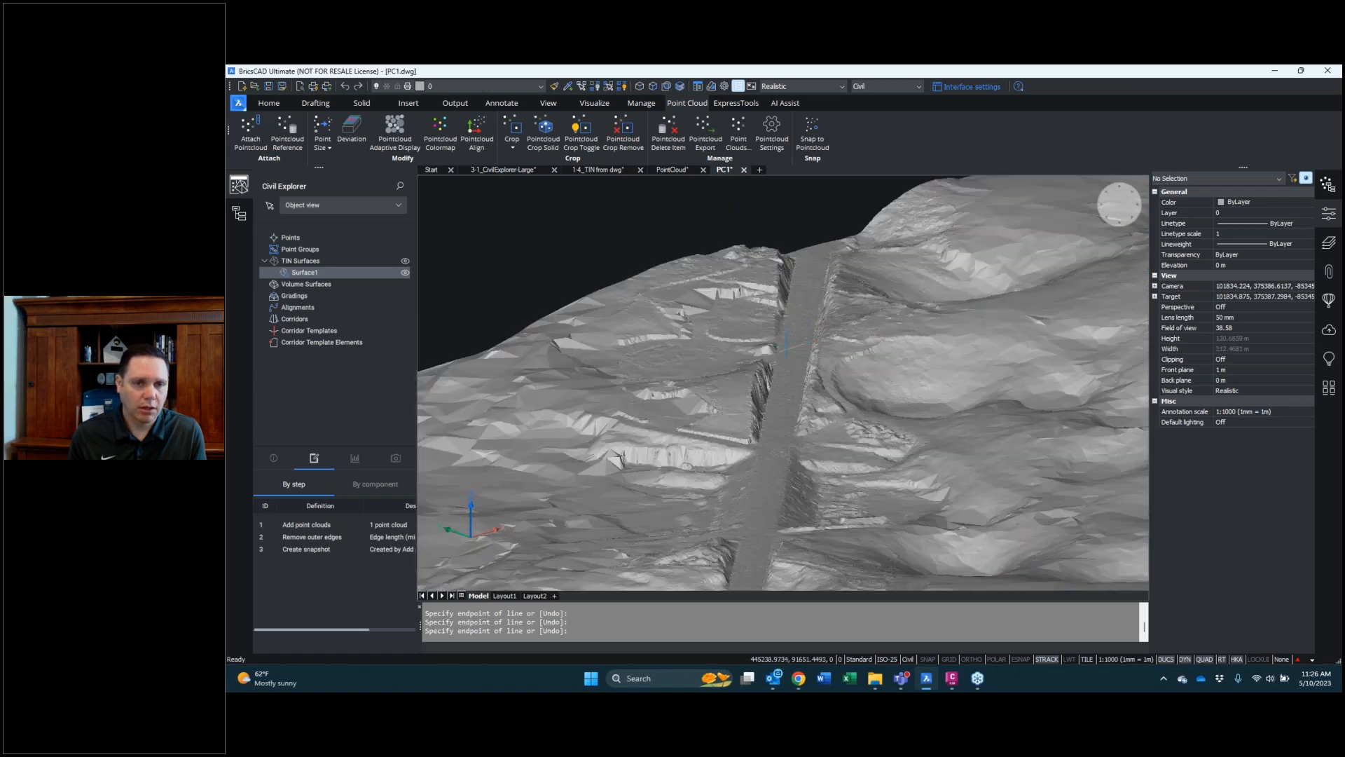
{"action": "middle_click_drag", "start_coordinate": [787, 373], "coordinate": [790, 345], "text": "shift"}
{"action": "scroll", "coordinate": [789, 344], "scroll_direction": "up", "scroll_amount": 3}
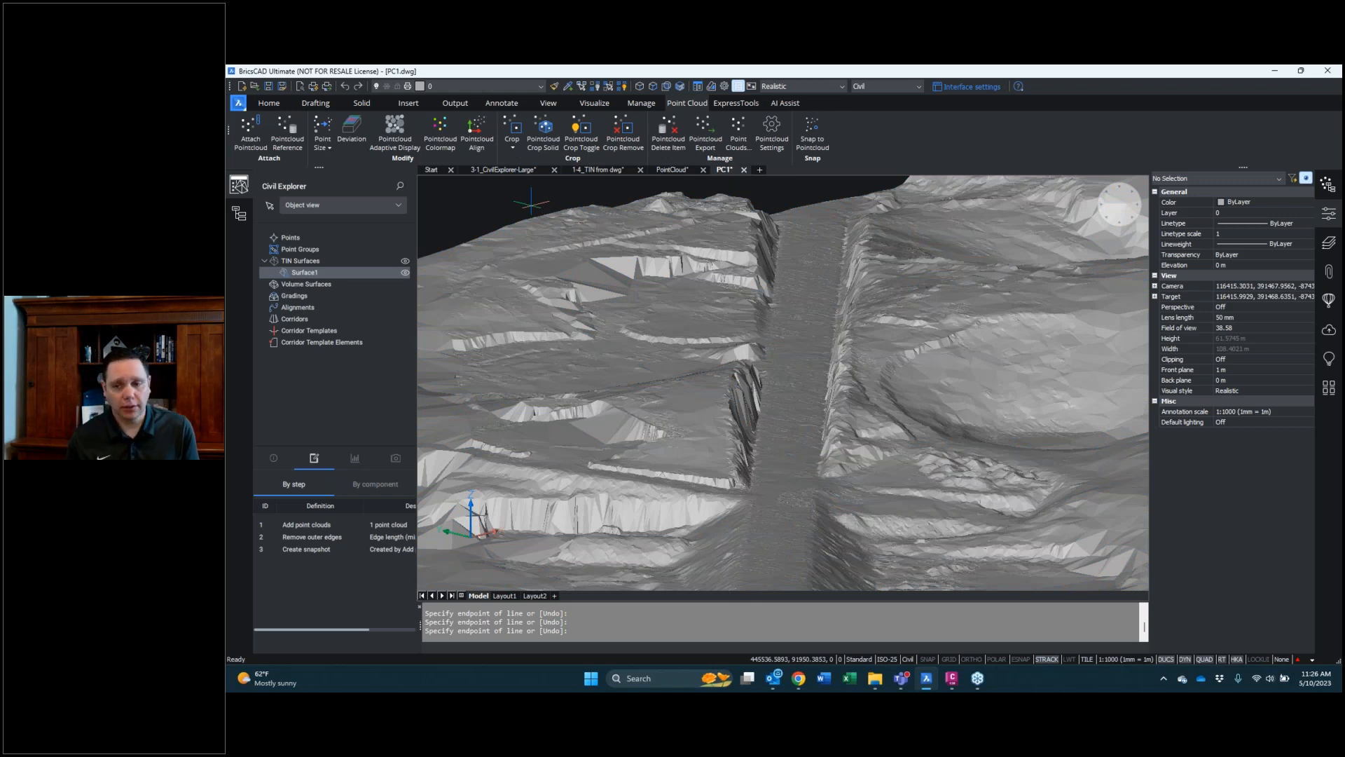
{"action": "left_click", "coordinate": [354, 458]}
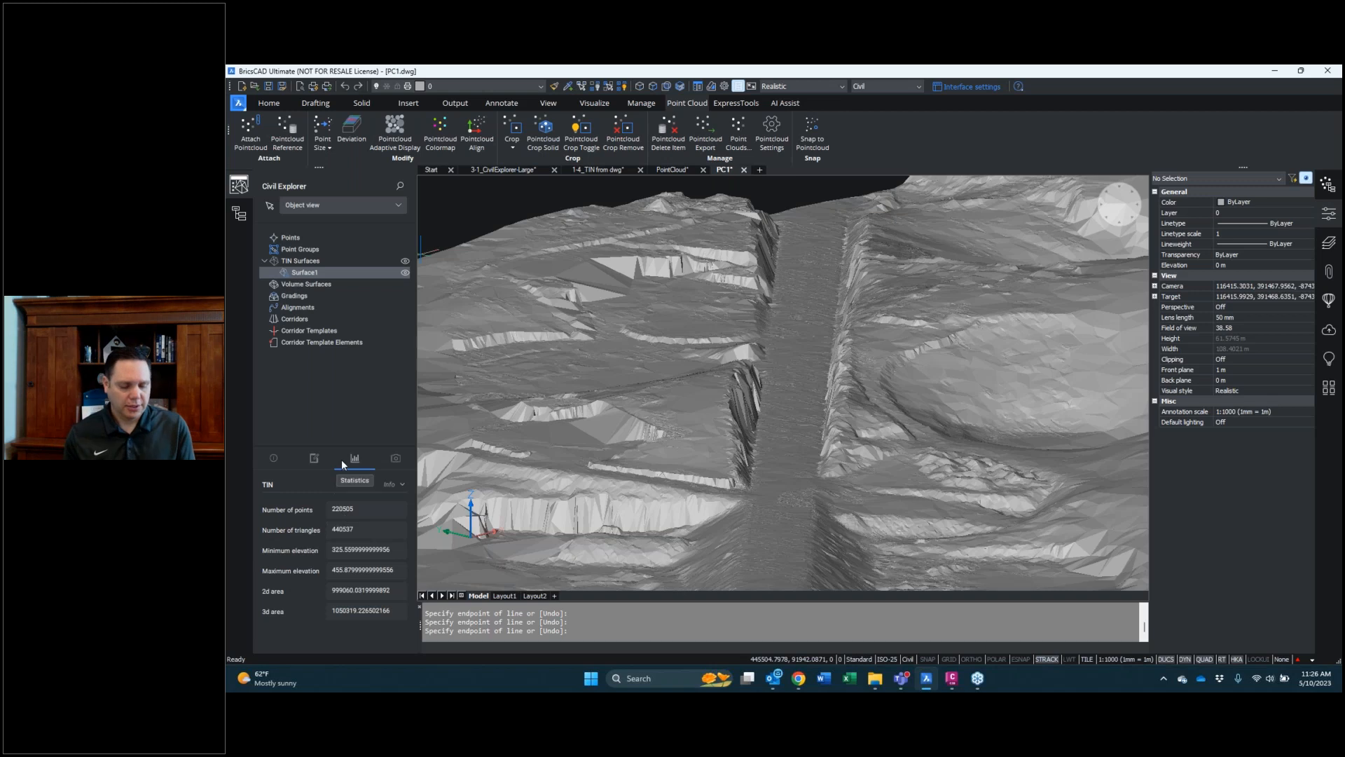
{"action": "middle_click_drag", "start_coordinate": [669, 381], "coordinate": [601, 322], "text": "shift"}
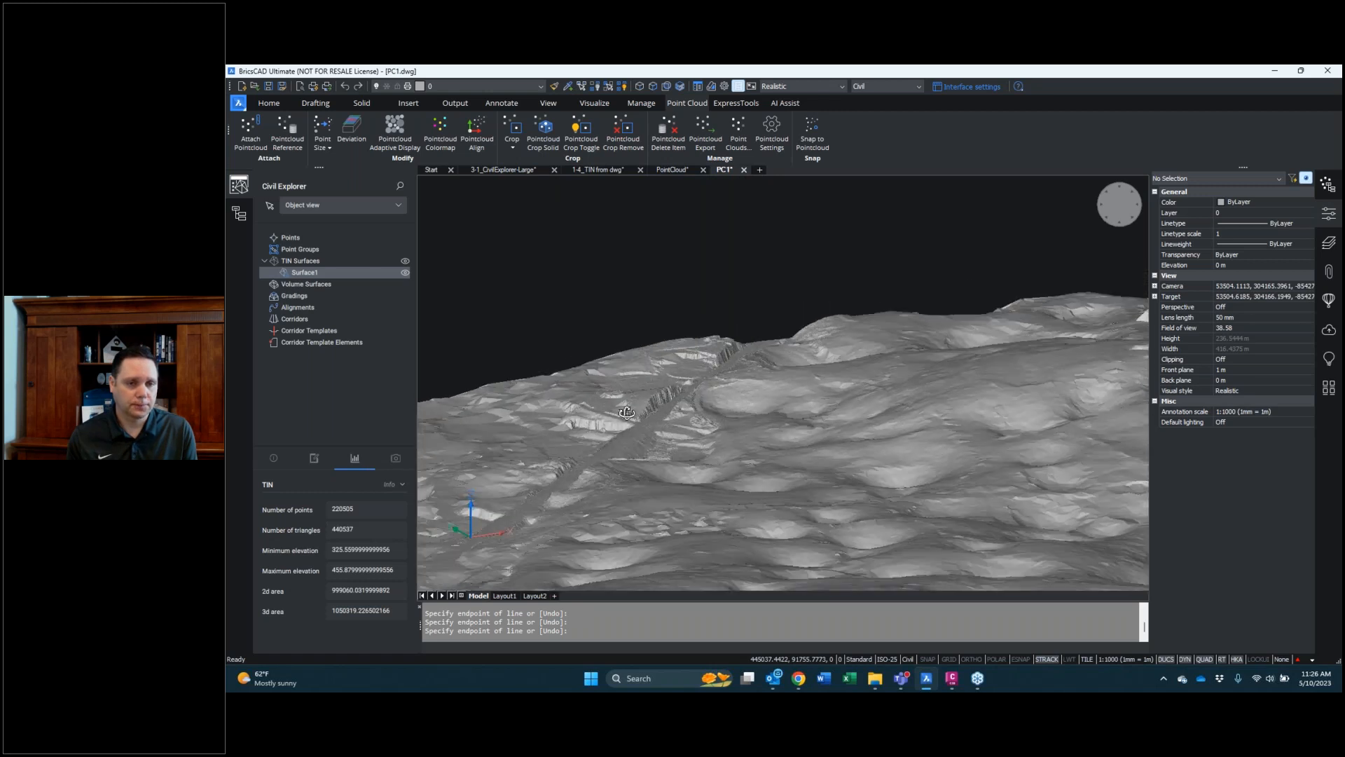
{"action": "scroll", "coordinate": [601, 322], "scroll_direction": "down", "scroll_amount": 3}
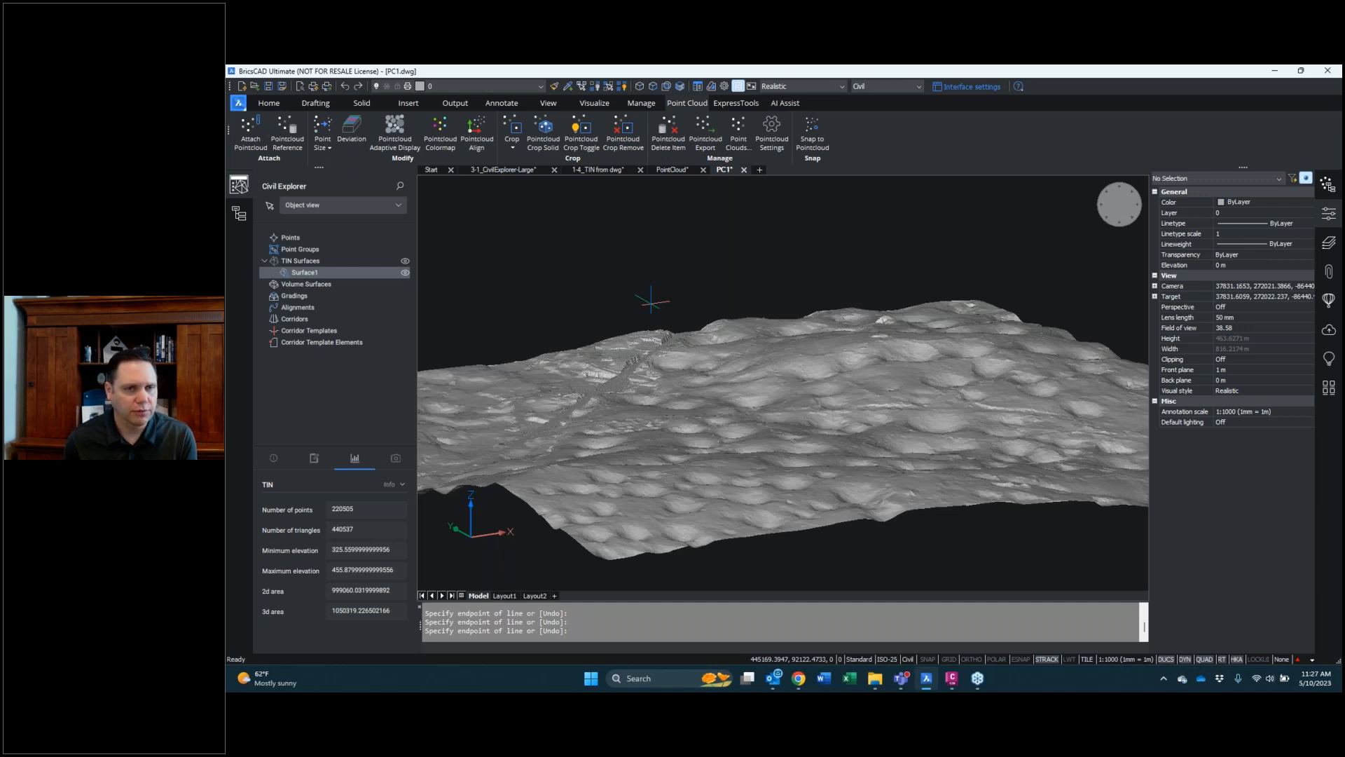
Export the TIN surface to a LandXML file named PC1.xml in the _datasets folder
{"action": "left_click", "coordinate": [269, 103]}
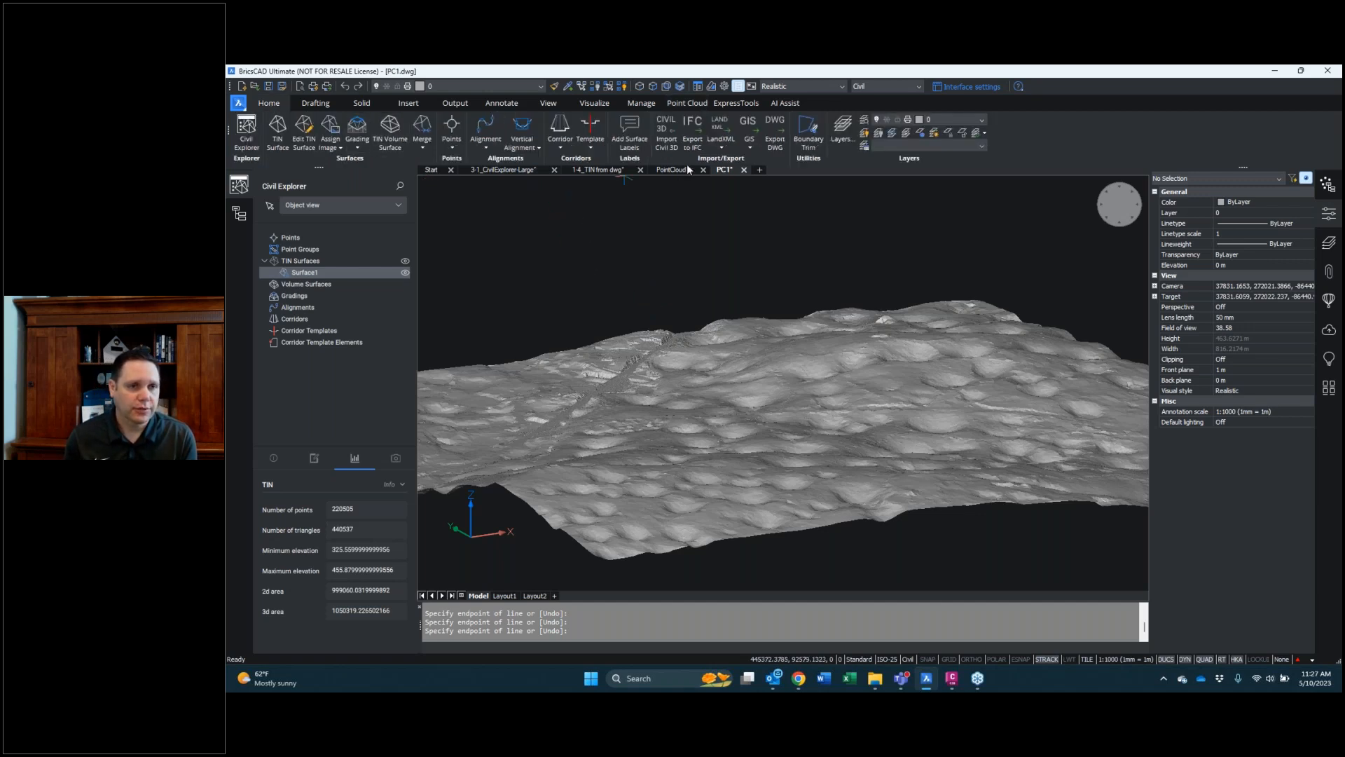
{"action": "left_click", "coordinate": [721, 145]}
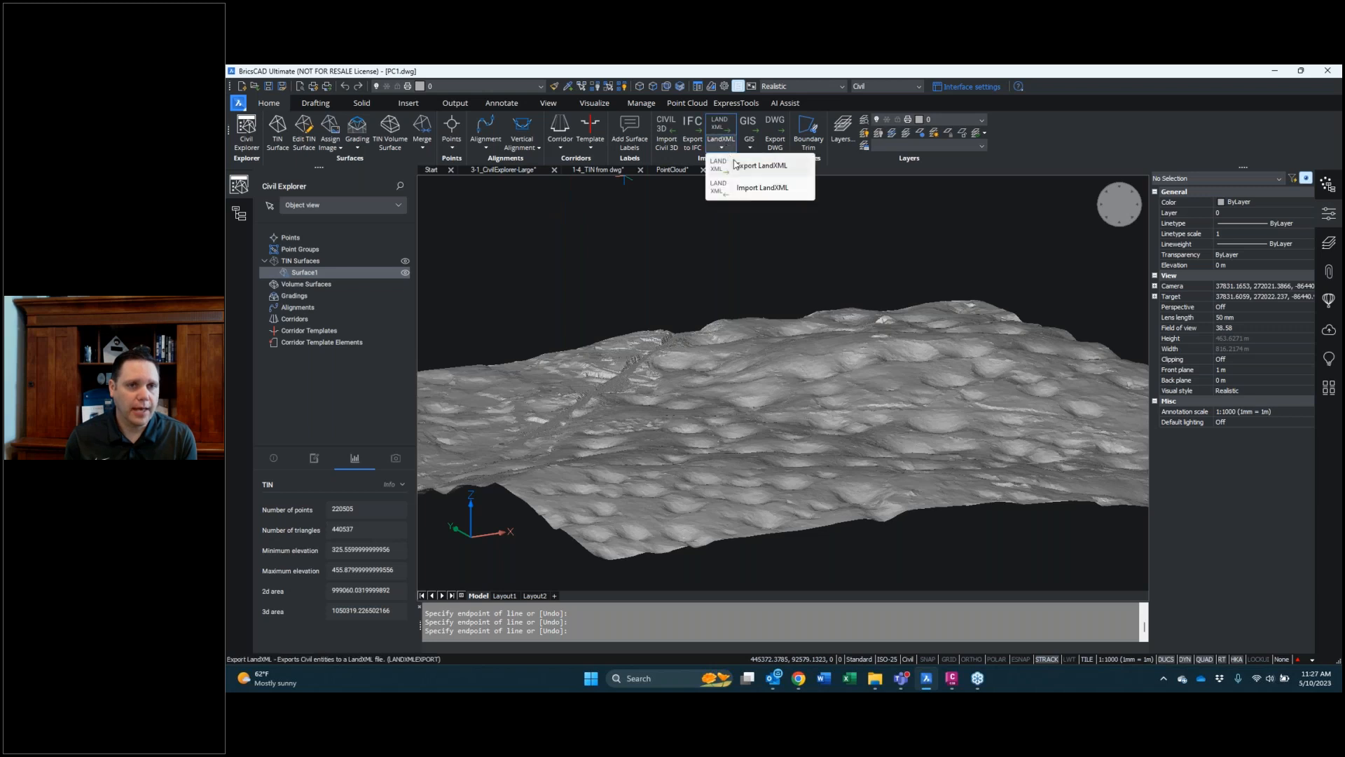
{"action": "left_click", "coordinate": [753, 166]}
{"action": "left_click", "coordinate": [748, 324]}
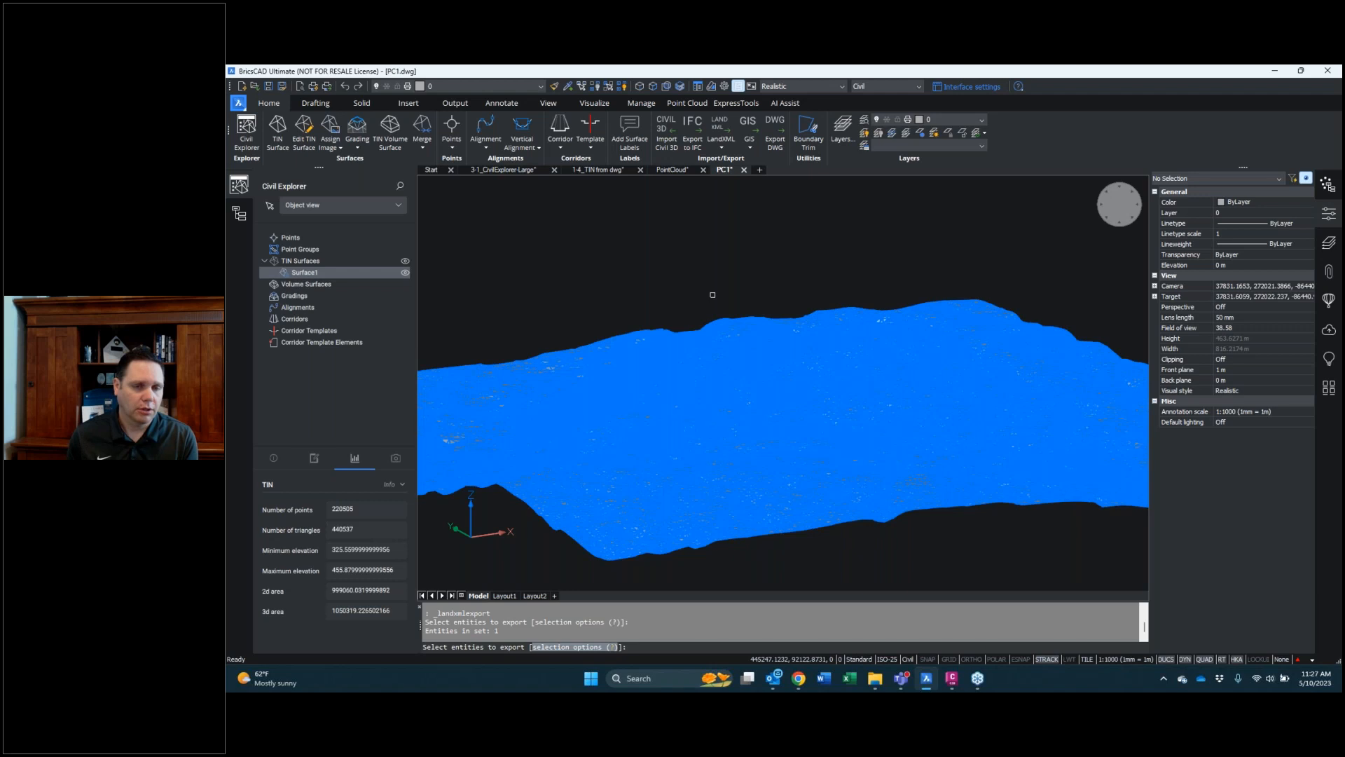
{"action": "key", "text": "Return"}
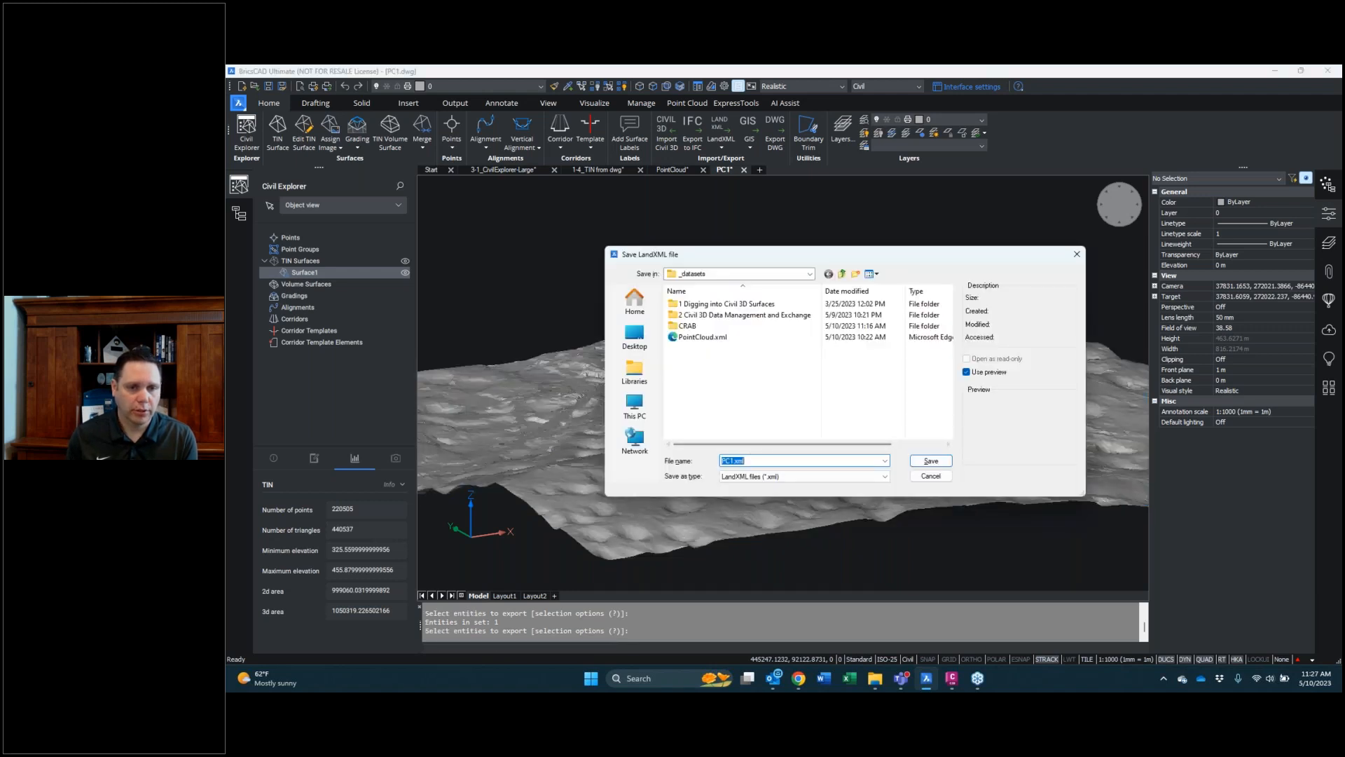
{"action": "left_click", "coordinate": [928, 462]}
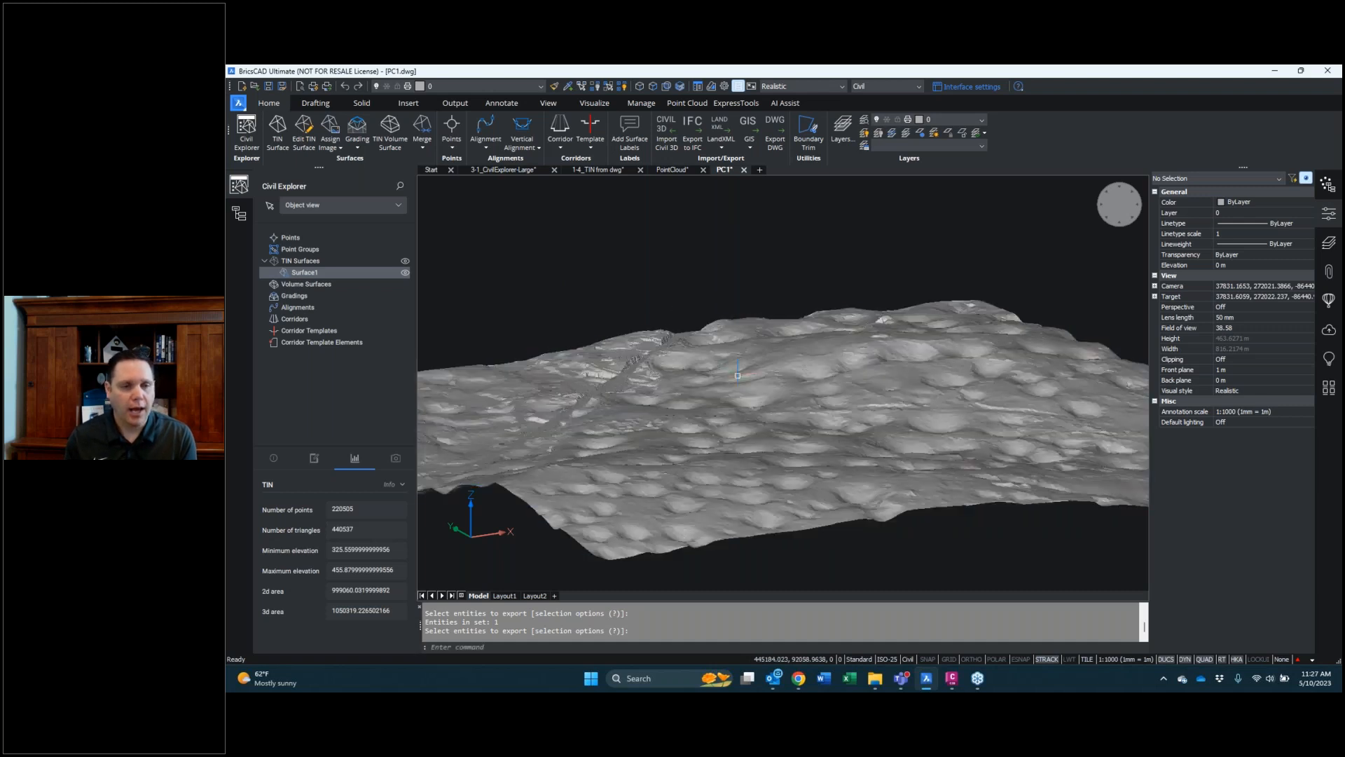
Switch to Civil 3D and import the surface from PC1.xml into Drawing1, keeping the default LandXML import settings
{"action": "left_click", "coordinate": [953, 679]}
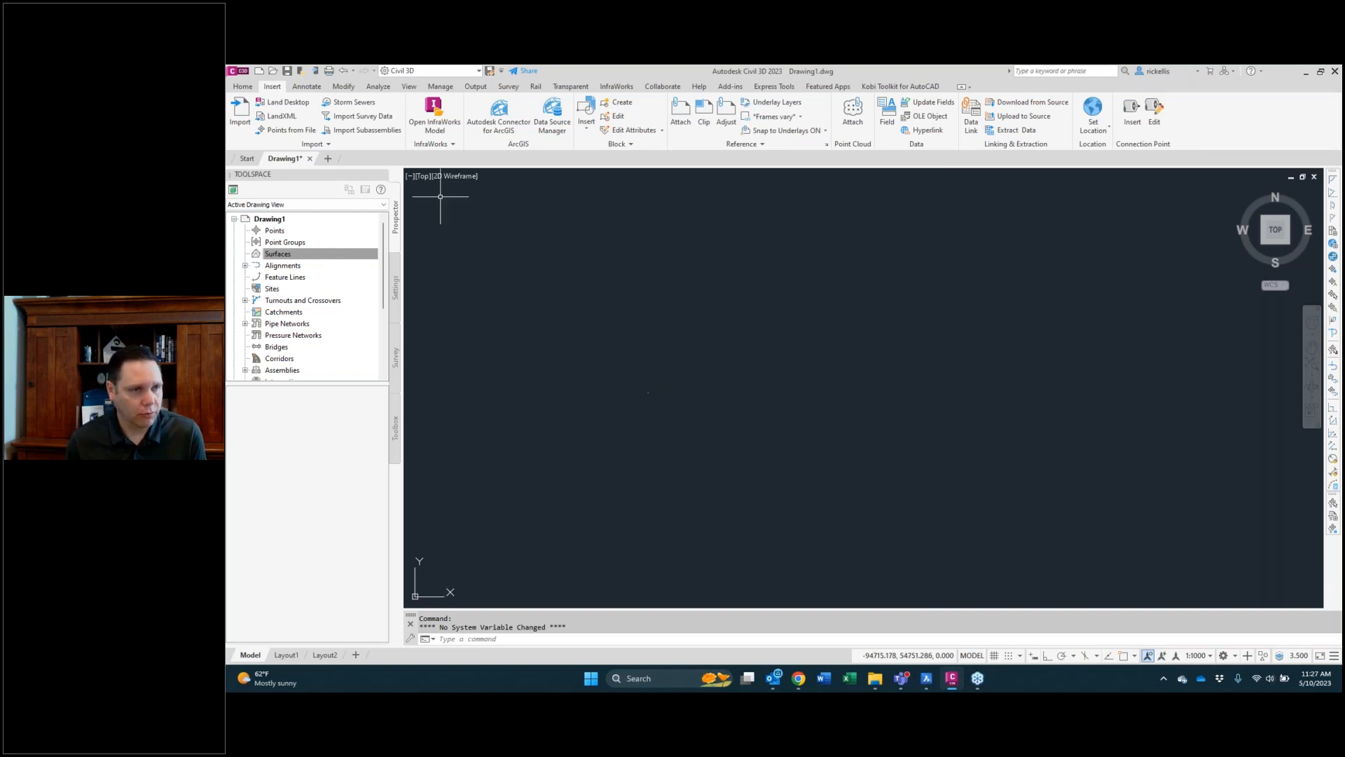
{"action": "left_click", "coordinate": [276, 116]}
{"action": "left_click", "coordinate": [636, 273]}
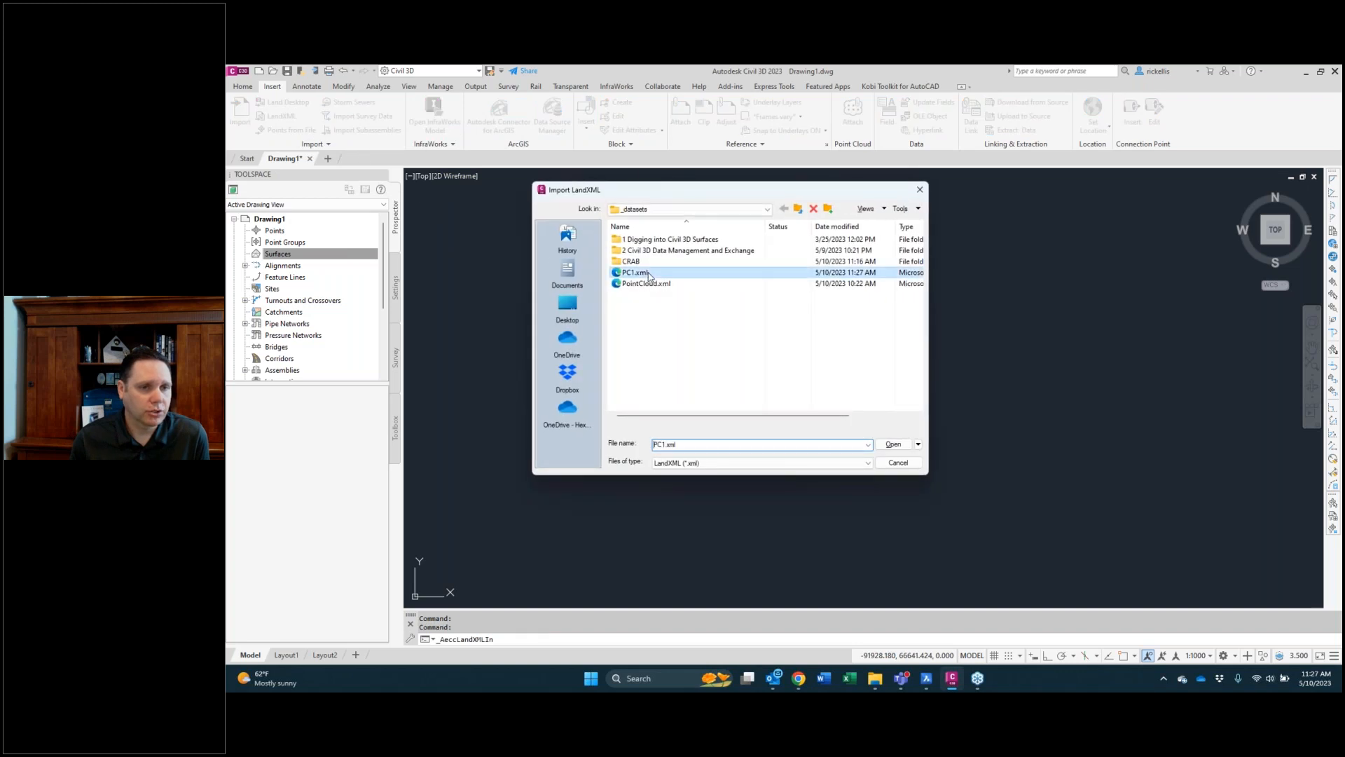
{"action": "left_click", "coordinate": [894, 449]}
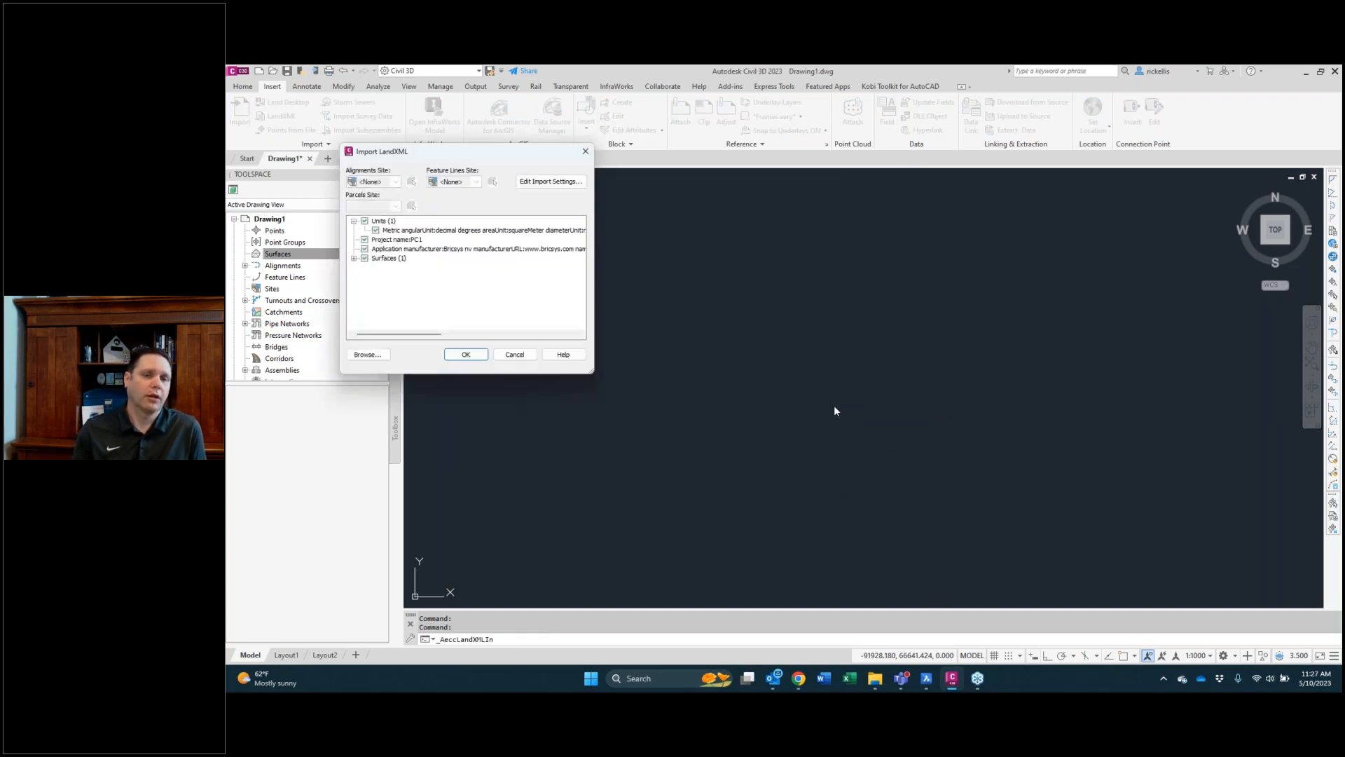
{"action": "left_click", "coordinate": [466, 354]}
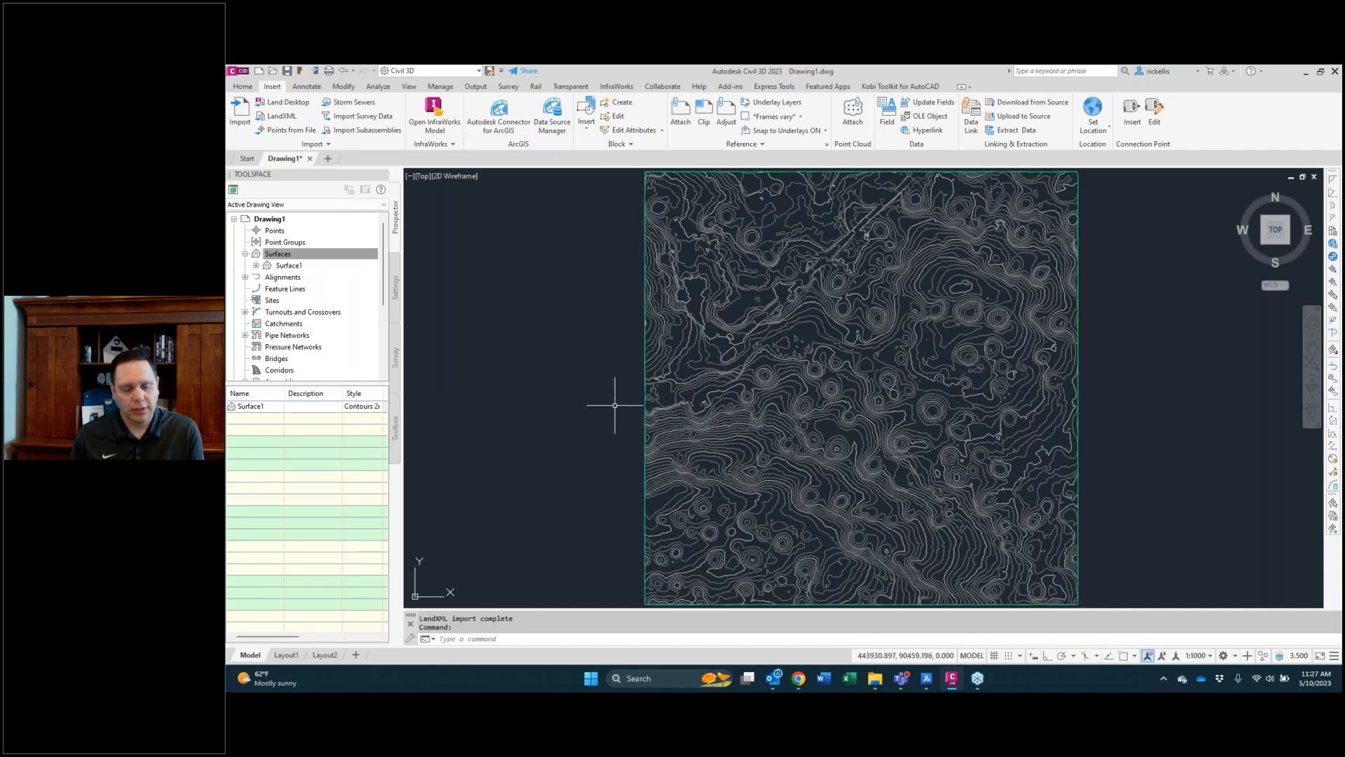
Examine the imported surface's triangulation in 3D around the densified ditch, and switch back to BricsCAD
{"action": "middle_click_drag", "start_coordinate": [671, 412], "coordinate": [691, 292], "text": "shift"}
{"action": "middle_click_drag", "start_coordinate": [880, 400], "coordinate": [795, 413], "text": "shift"}
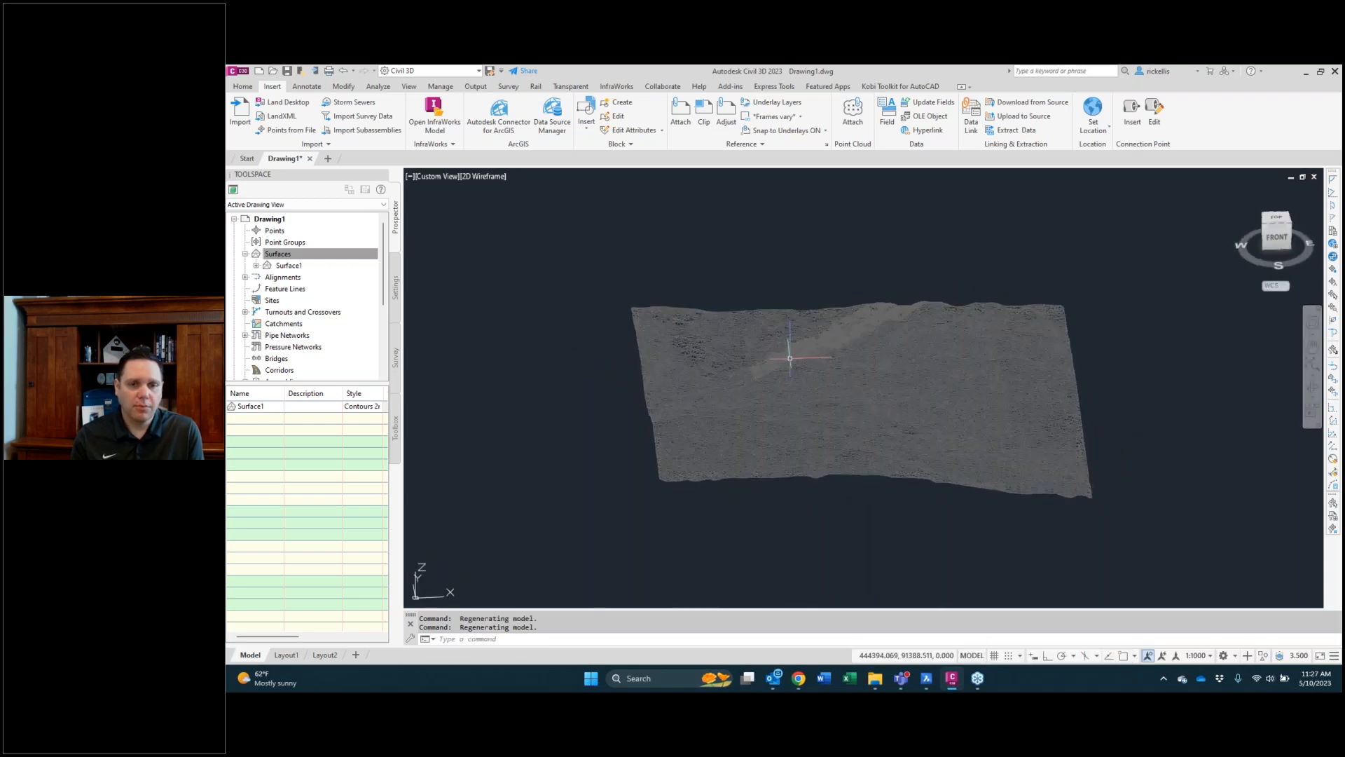
{"action": "scroll", "coordinate": [790, 348], "scroll_direction": "up", "scroll_amount": 2}
{"action": "scroll", "coordinate": [790, 348], "scroll_direction": "up", "scroll_amount": 3}
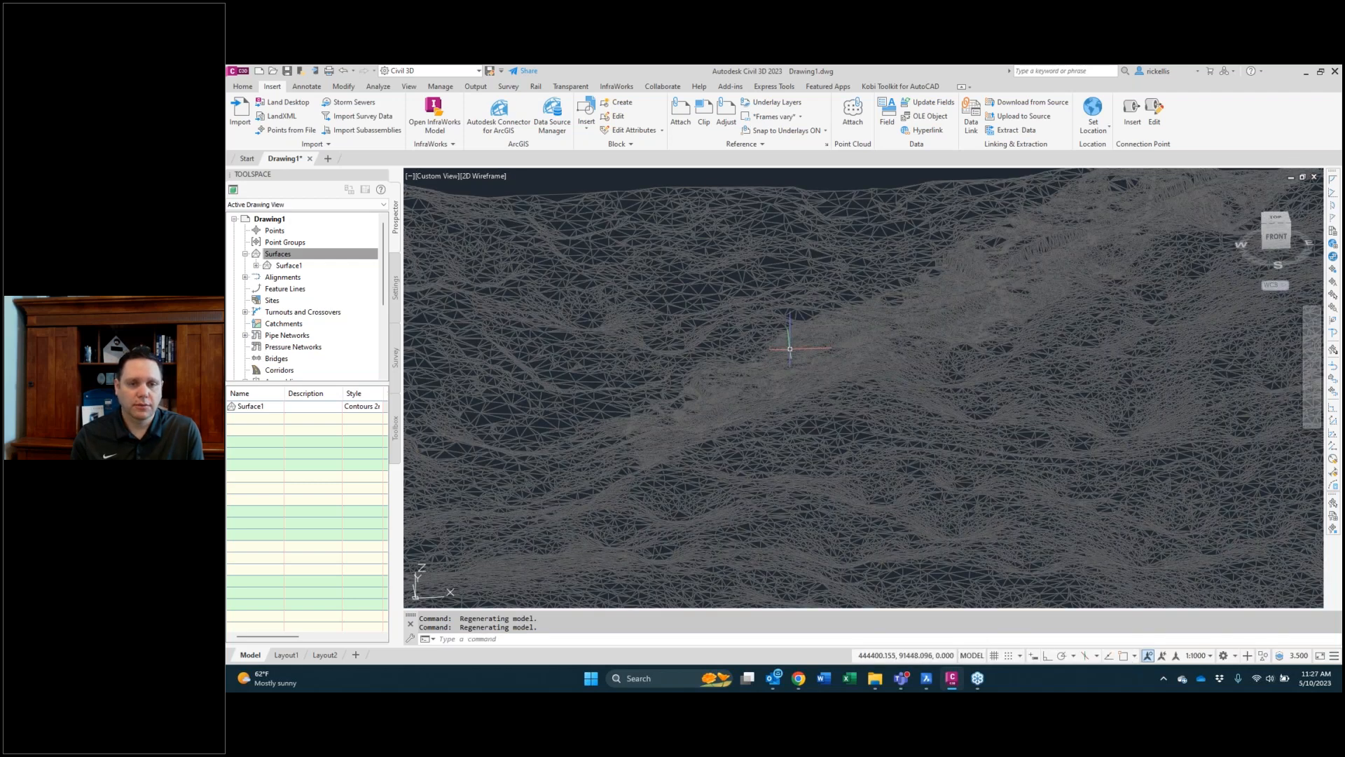
{"action": "scroll", "coordinate": [790, 347], "scroll_direction": "down", "scroll_amount": 3}
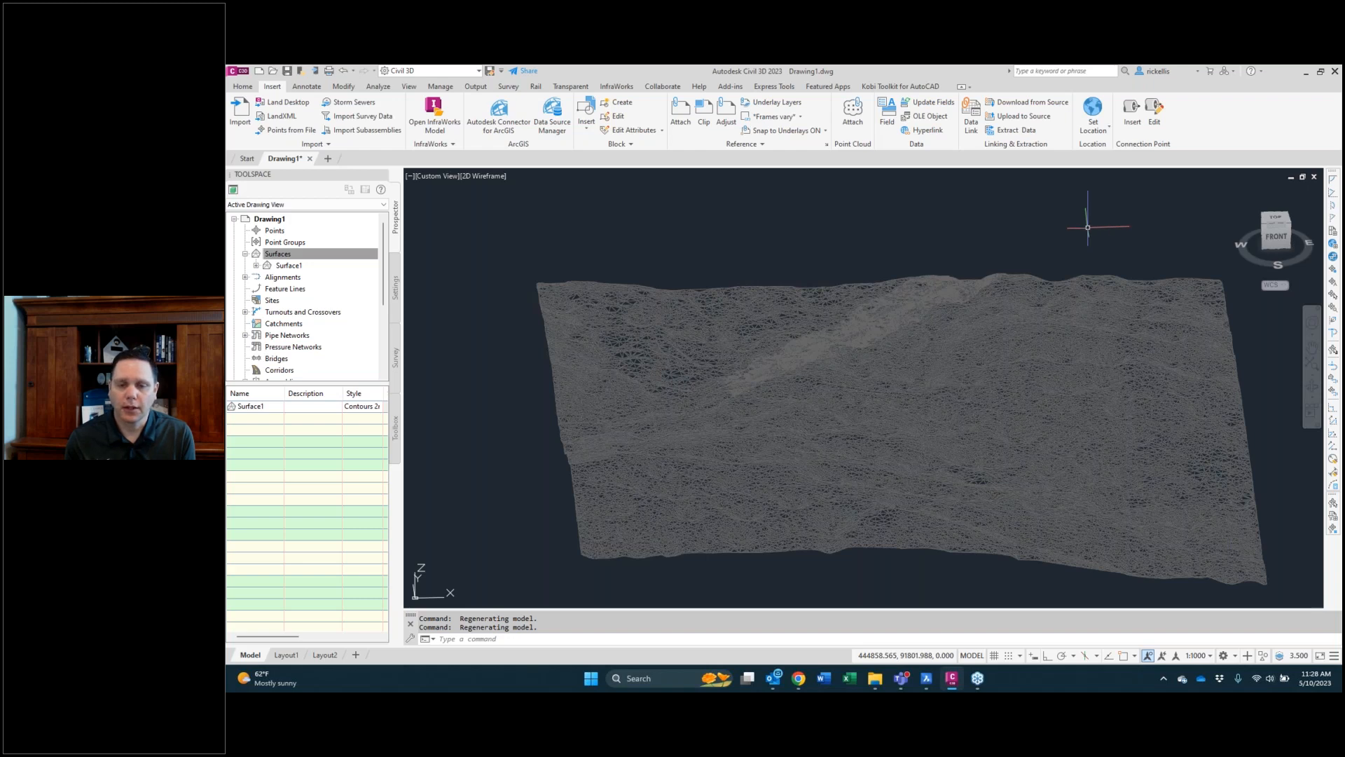
{"action": "mouse_move", "coordinate": [943, 683]}
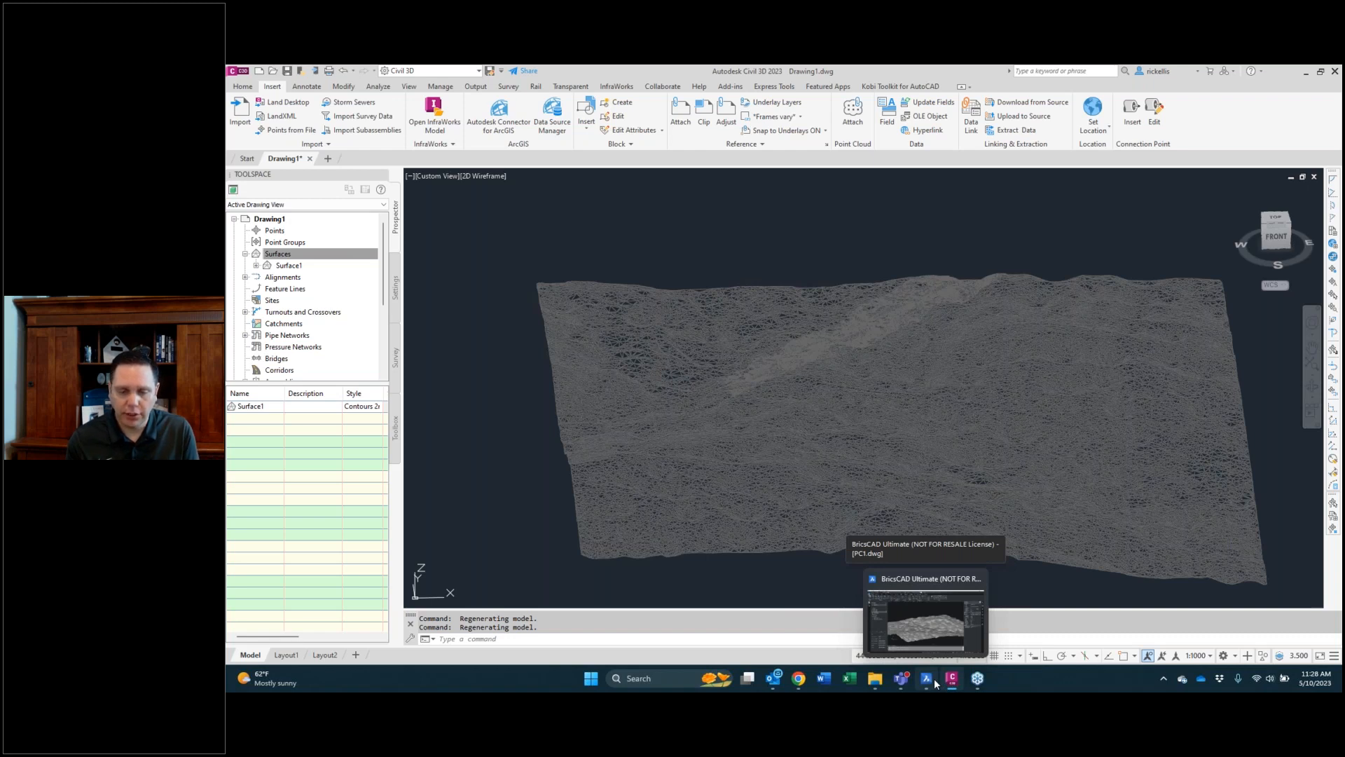
{"action": "left_click", "coordinate": [936, 683]}
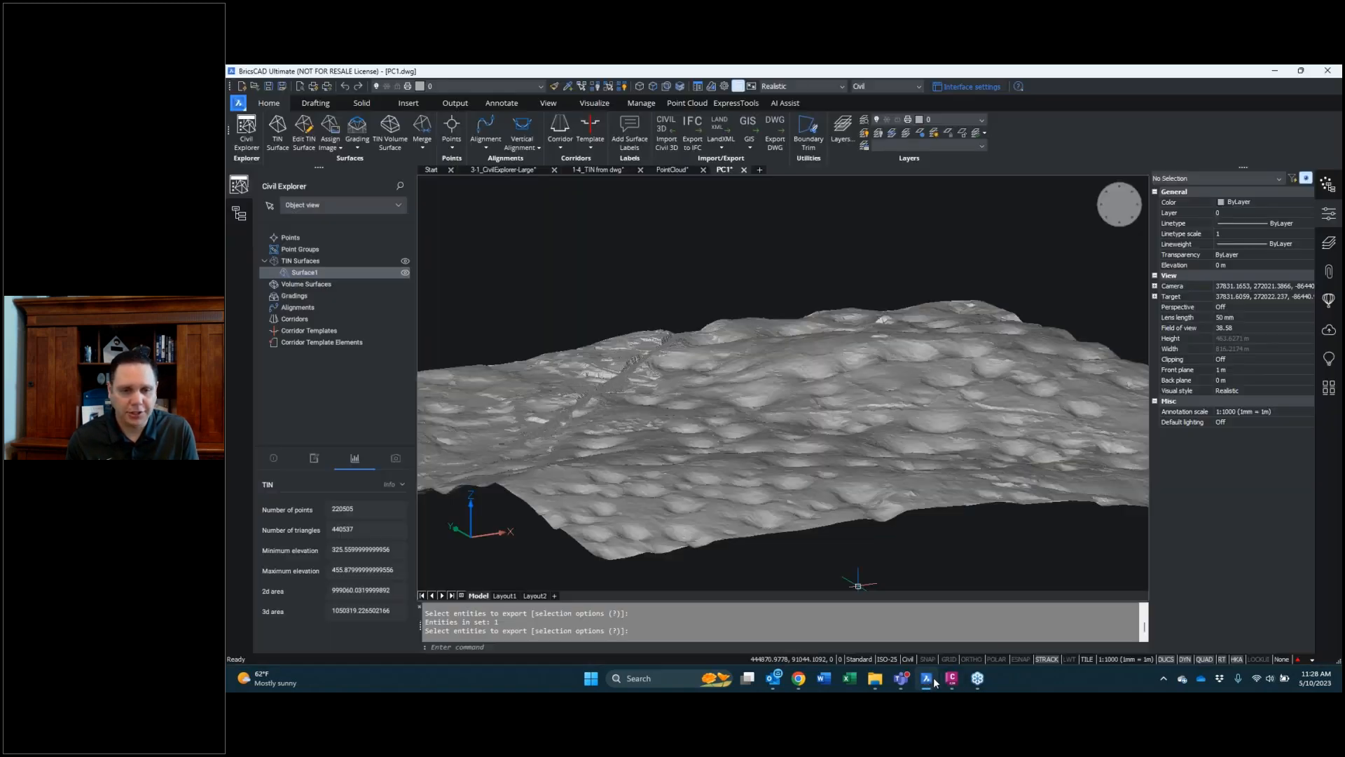